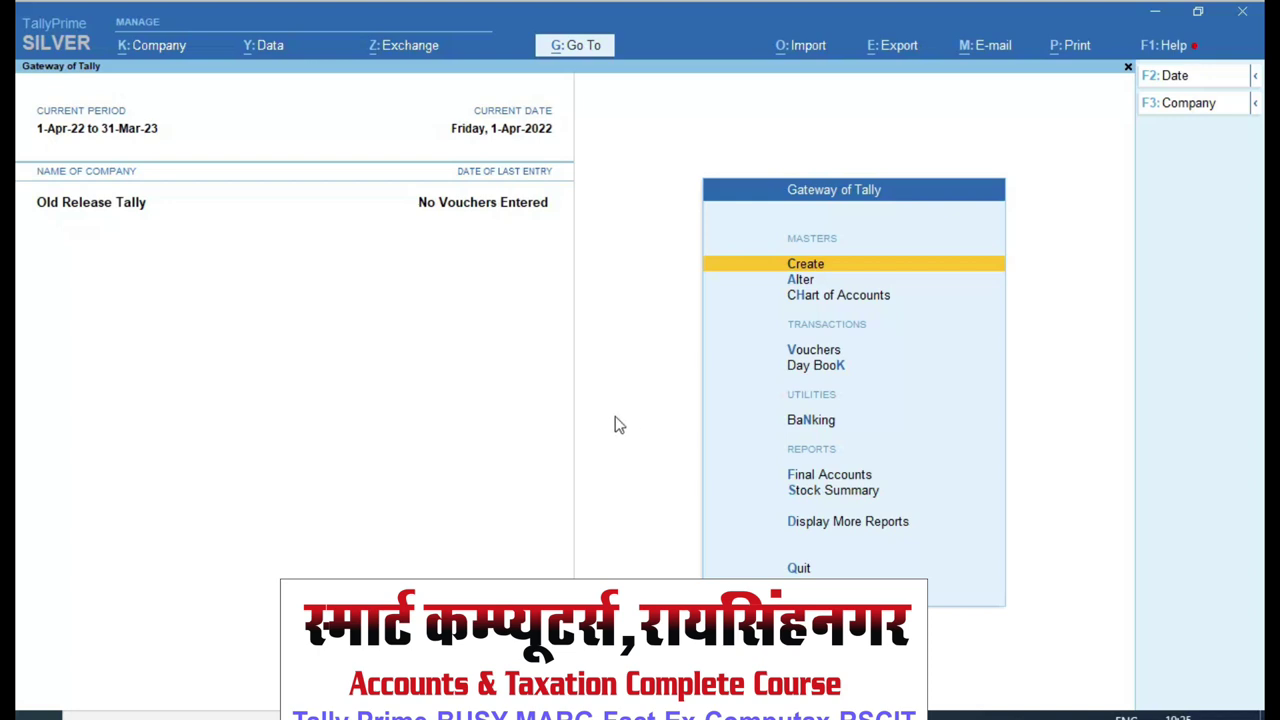
- Open the ABC TRADERS ledger for alteration, review its group and bill-by-bill setting, and leave it unsaved
key("Down")
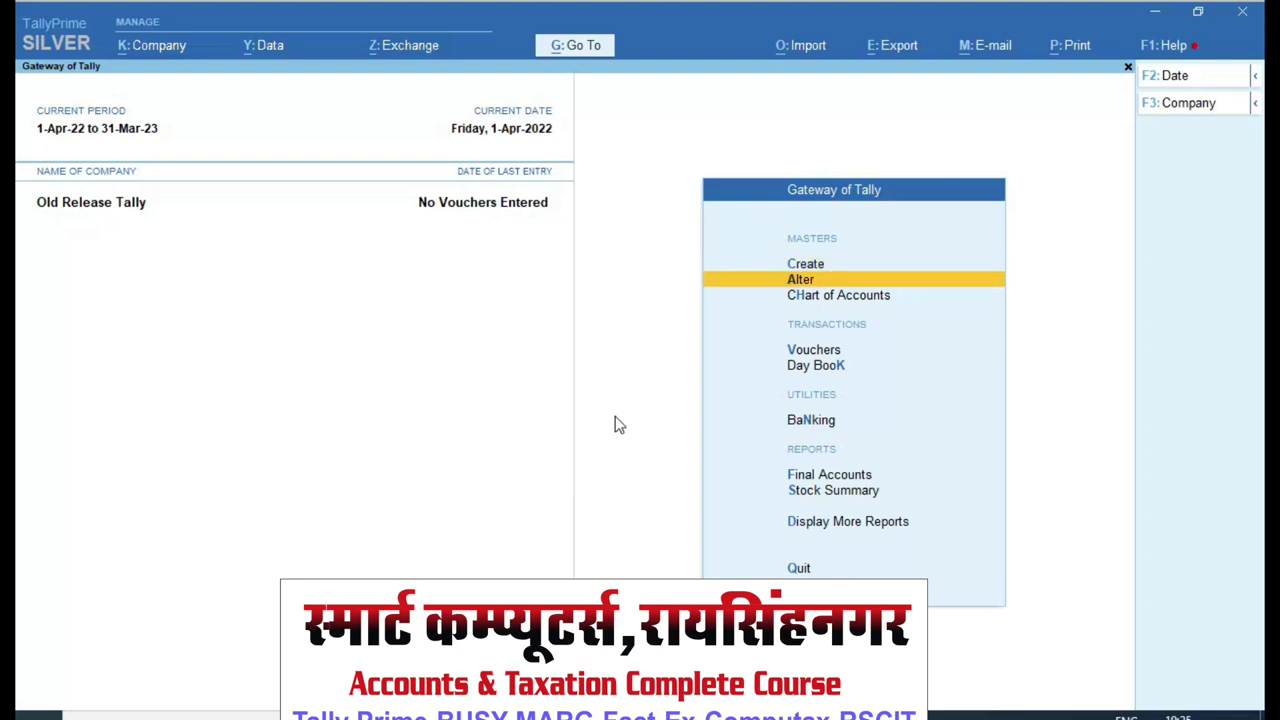
key("Return")
key("Down")
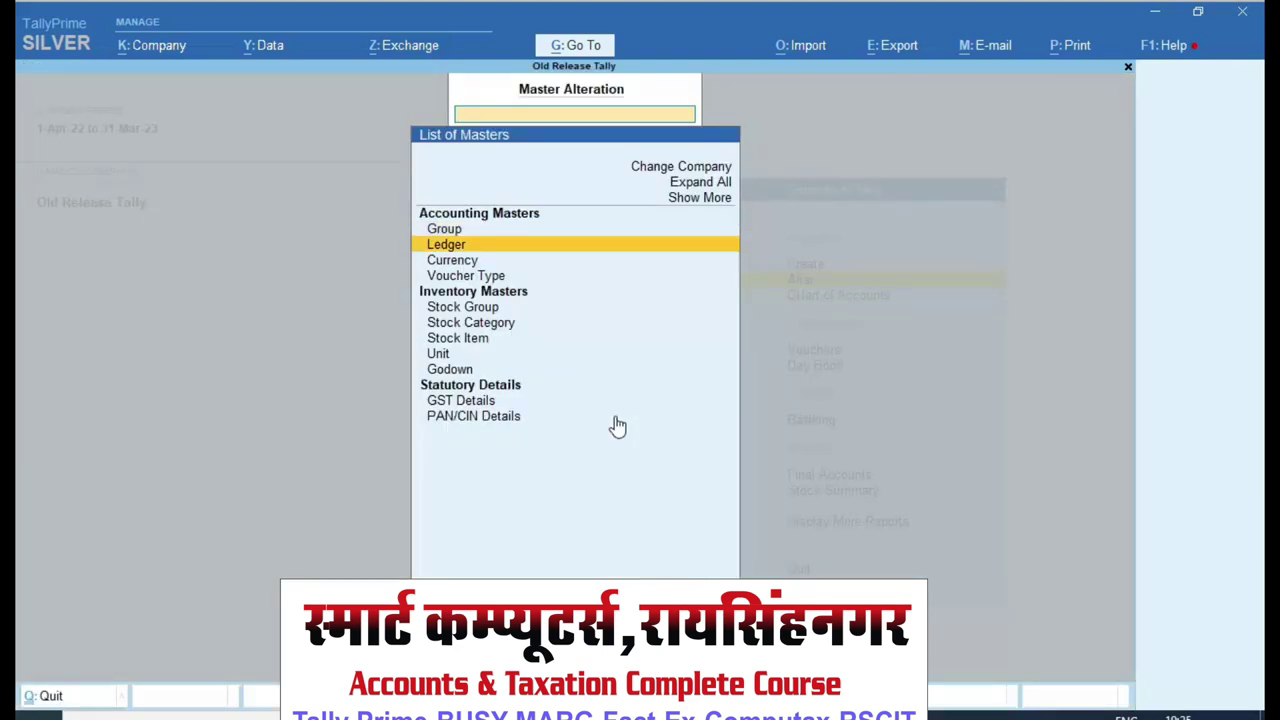
key("Return")
key("Return")
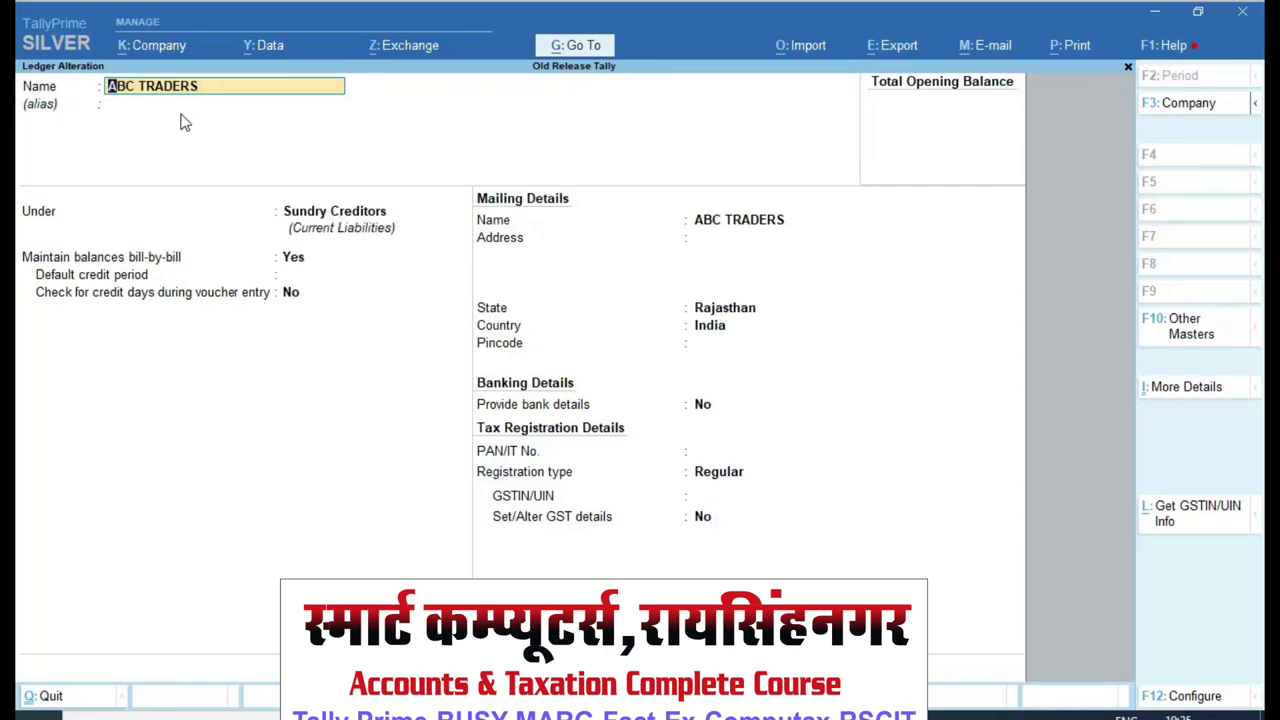
key("Return")
key("Return")
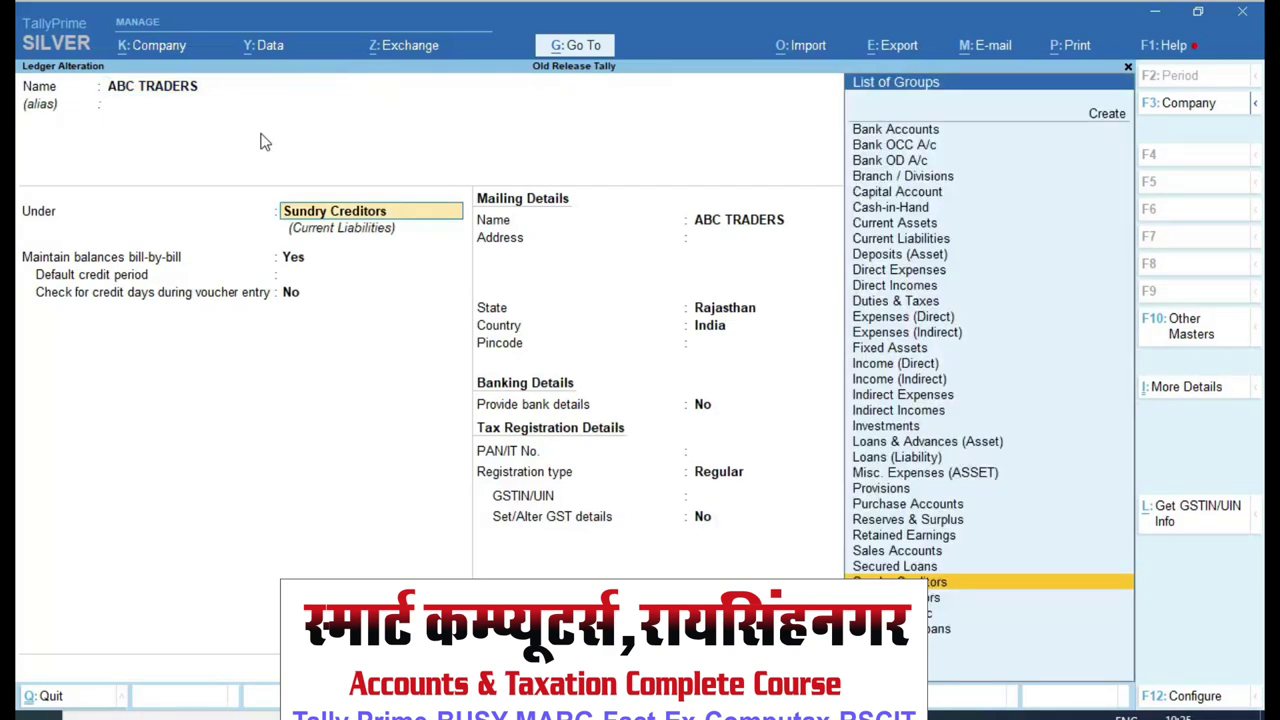
key("Return")
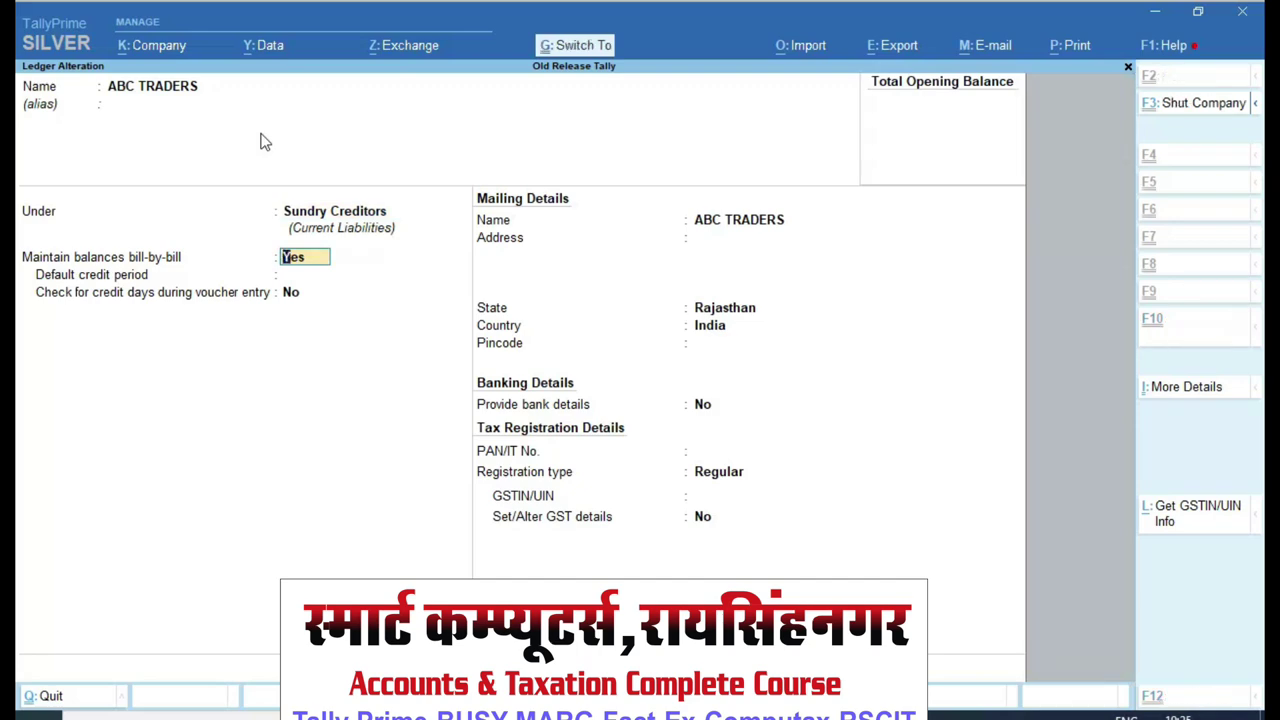
key("Escape")
- Open the CGST TAX ledger for alteration, check its group, duty type, tax type and calculation percentage, and accept it
key("Down")
key("Down")
key("Return")
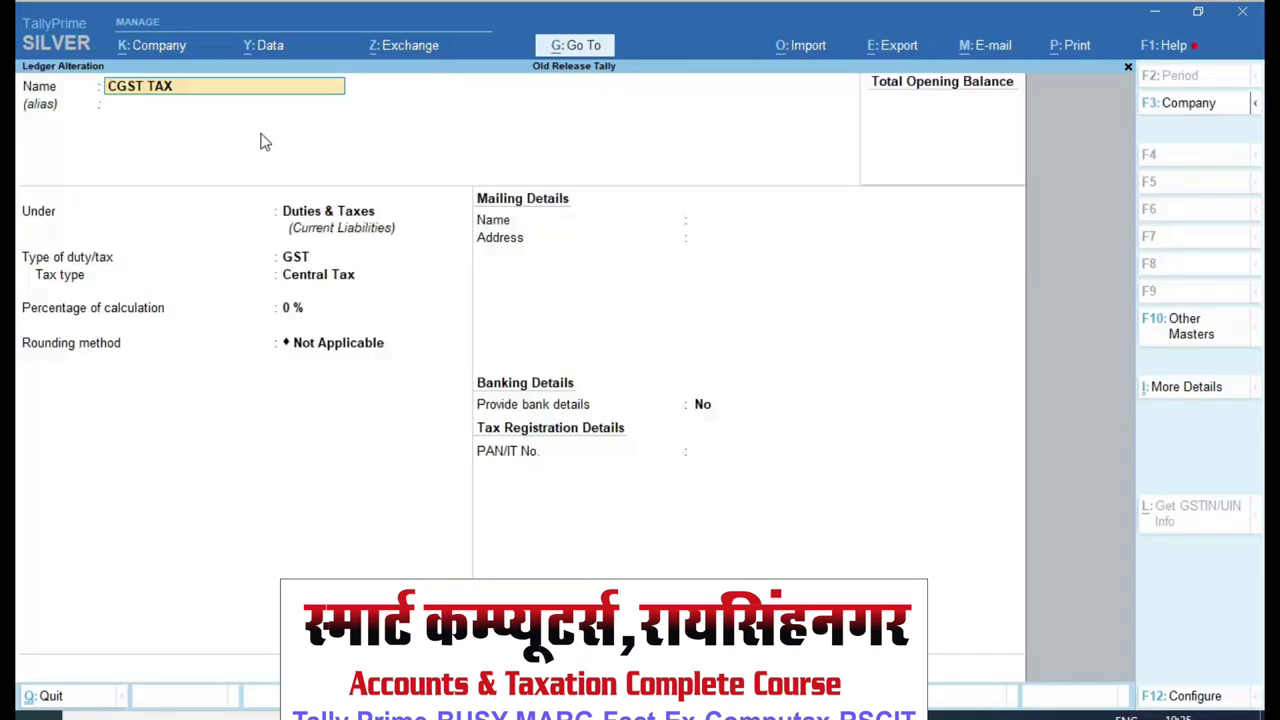
key("Return")
key("Return")
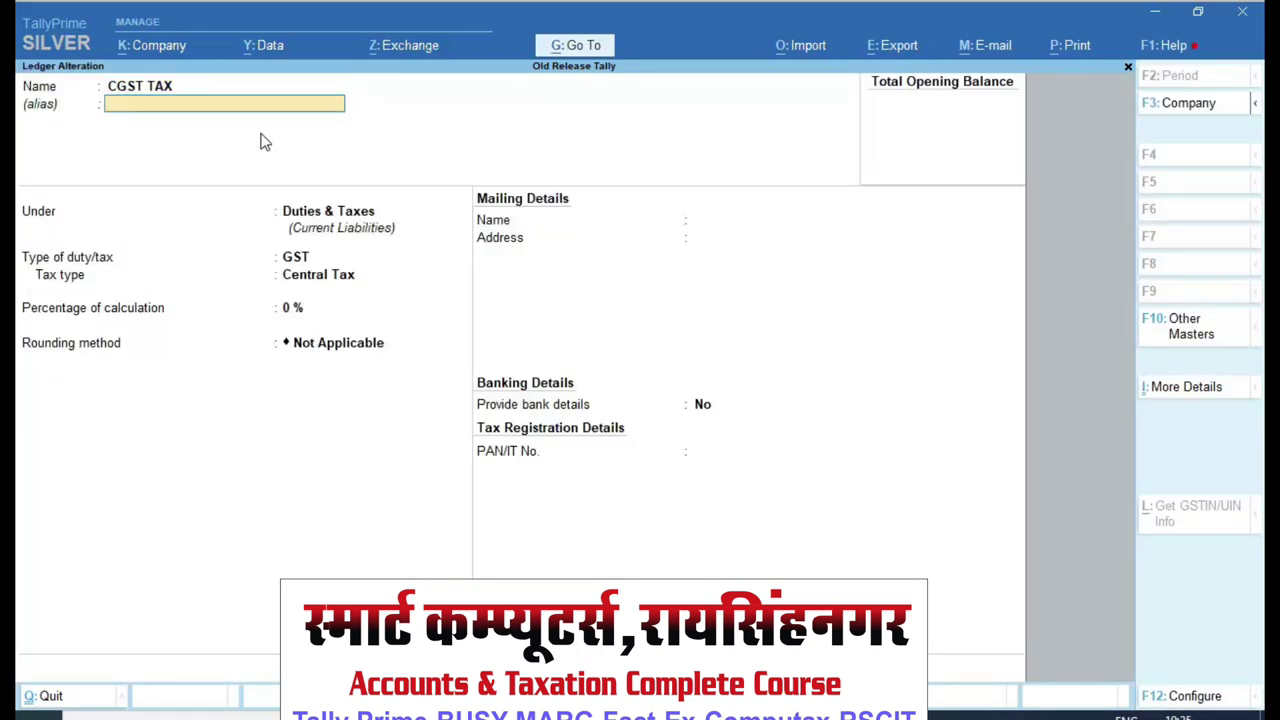
key("Return")
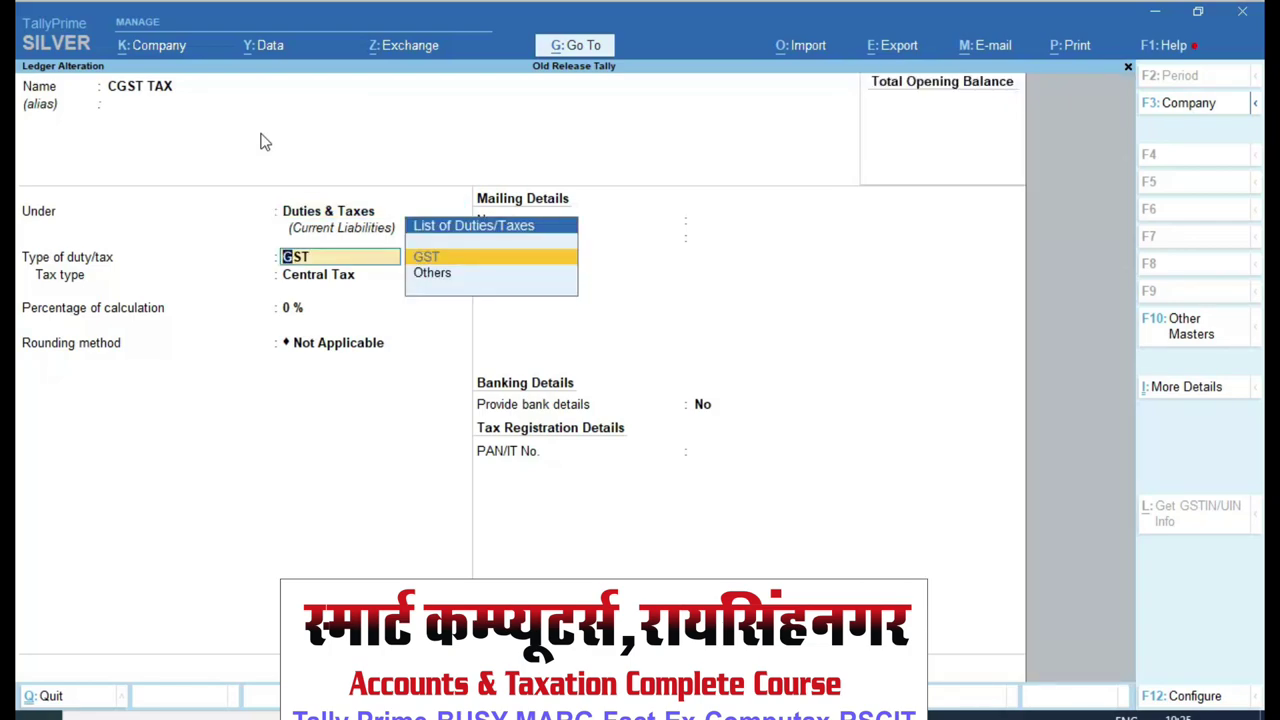
key("Return")
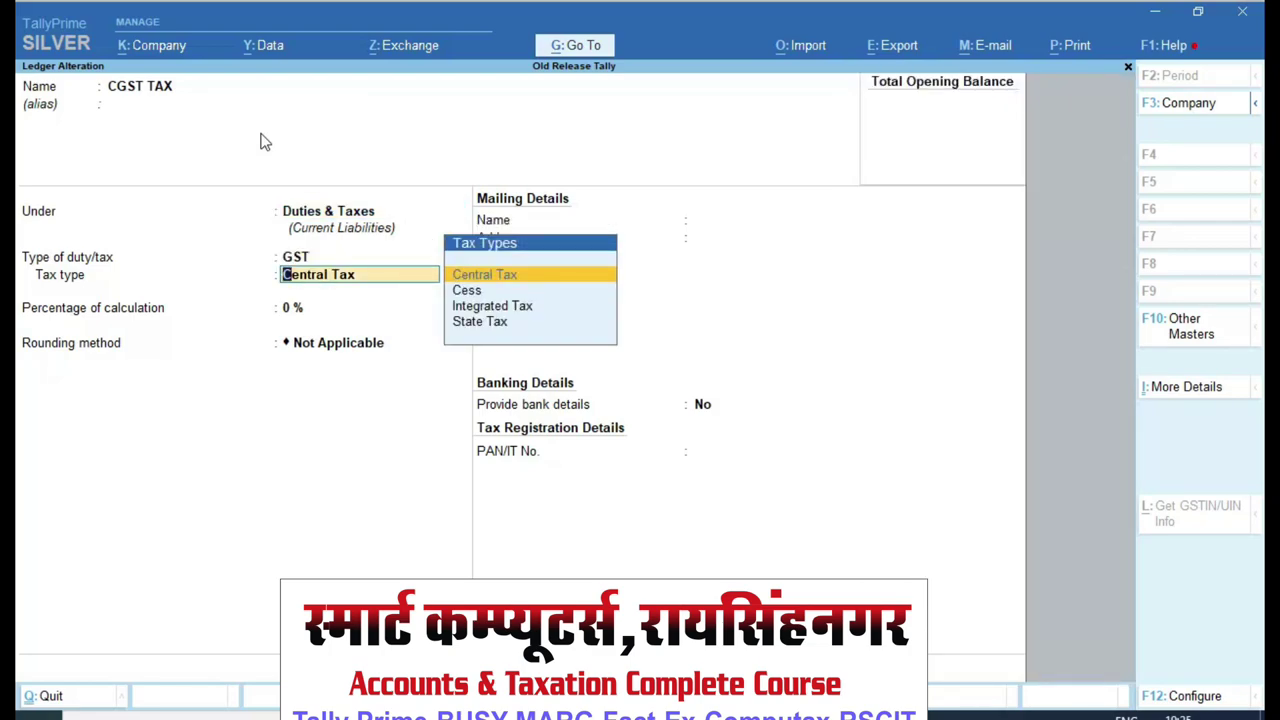
key("Return")
key("Return")
key("Return")
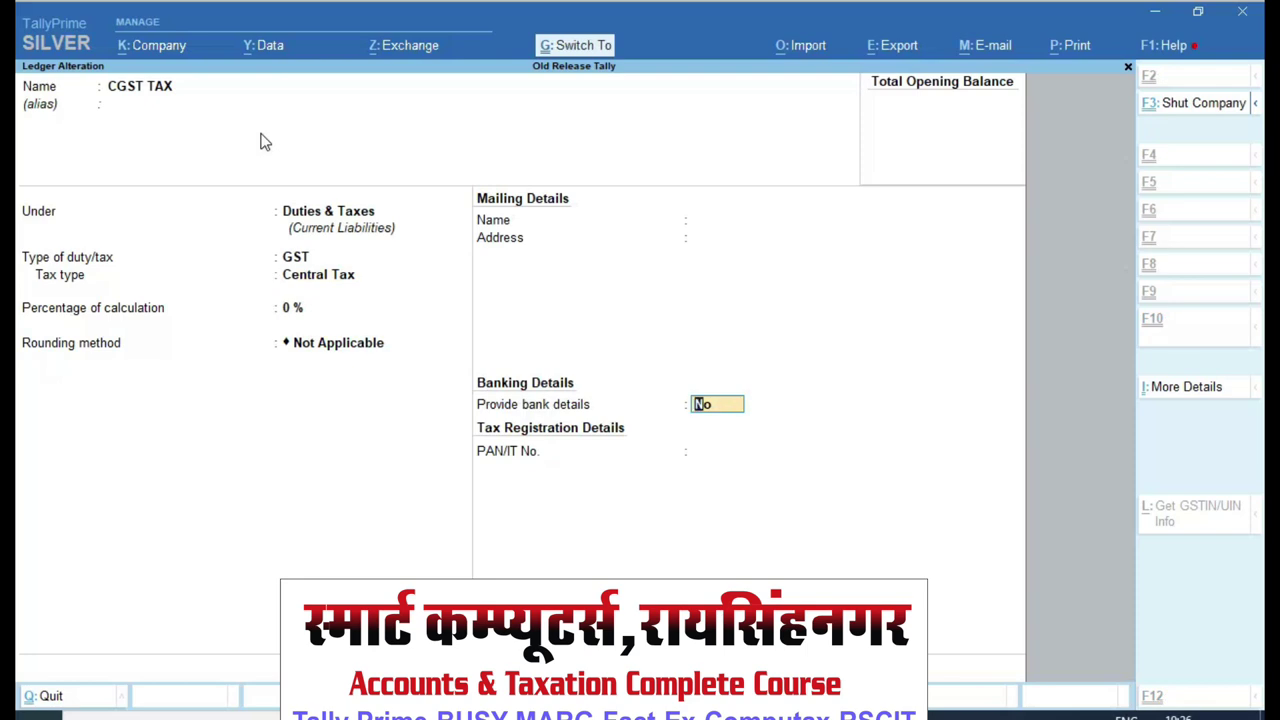
key("ctrl+a")
- Open the SGST TAX ledger for alteration, check its group, duty type and tax type, and accept it
key("Down")
key("Down")
key("Down")
key("Return")
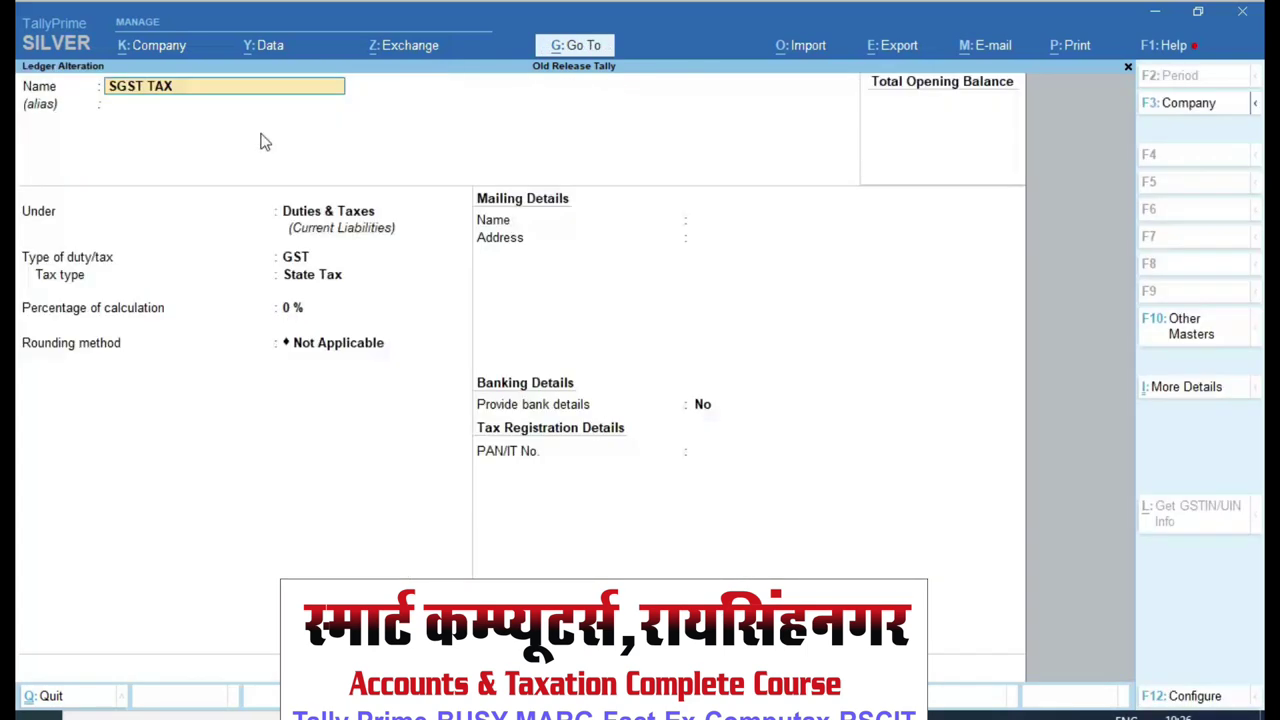
key("Return")
key("Return")
key("Return")
key("Return")
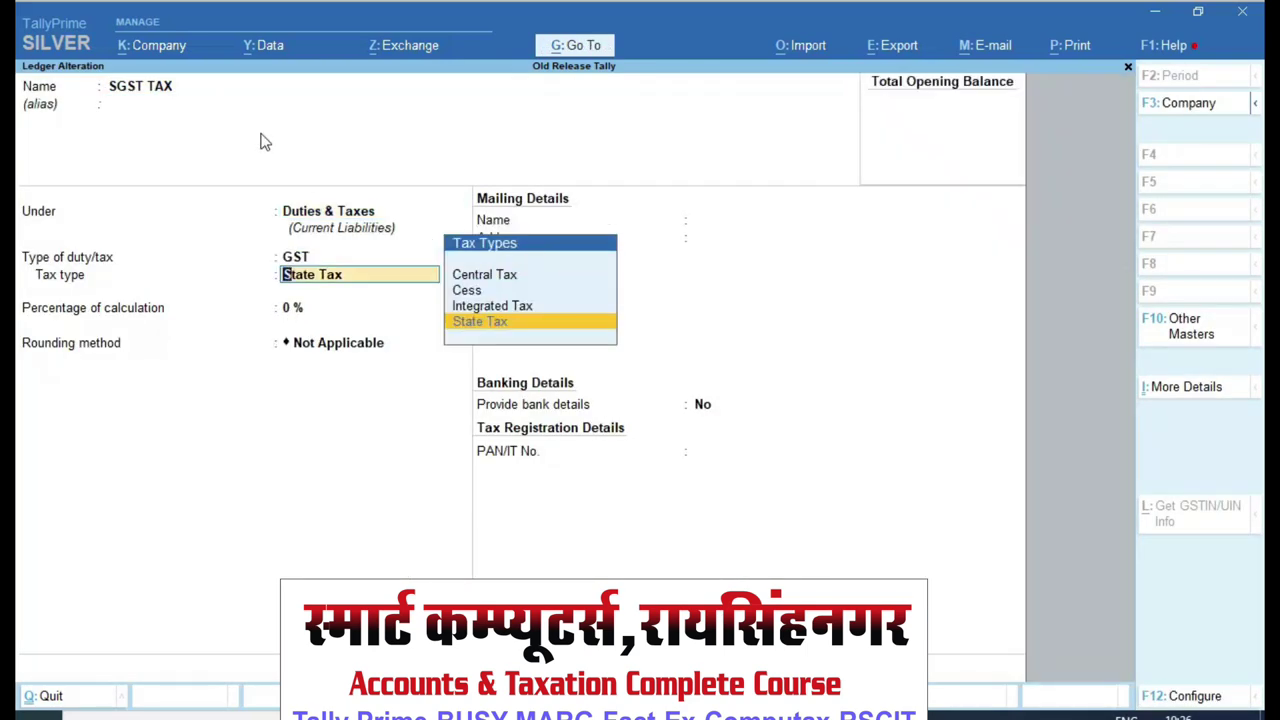
key("ctrl+a")
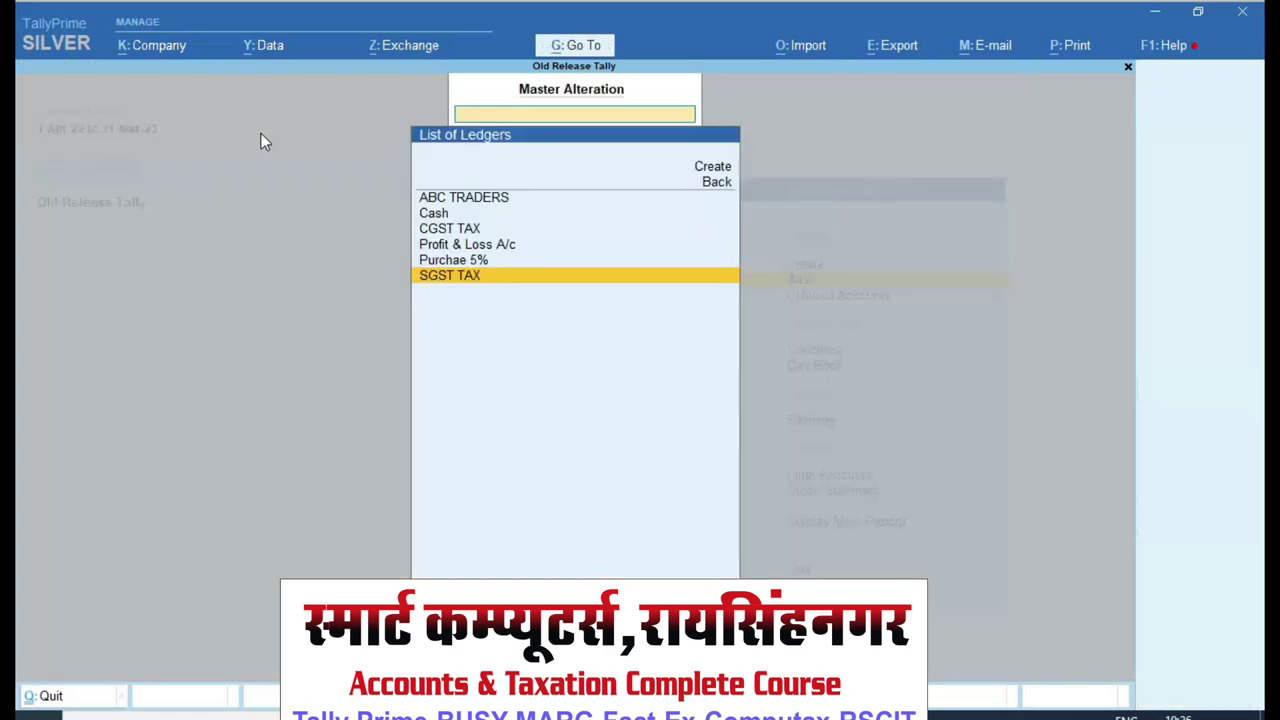
- Open the Purchae 5% ledger for alteration, check its group, and accept it
key("Up")
key("Return")
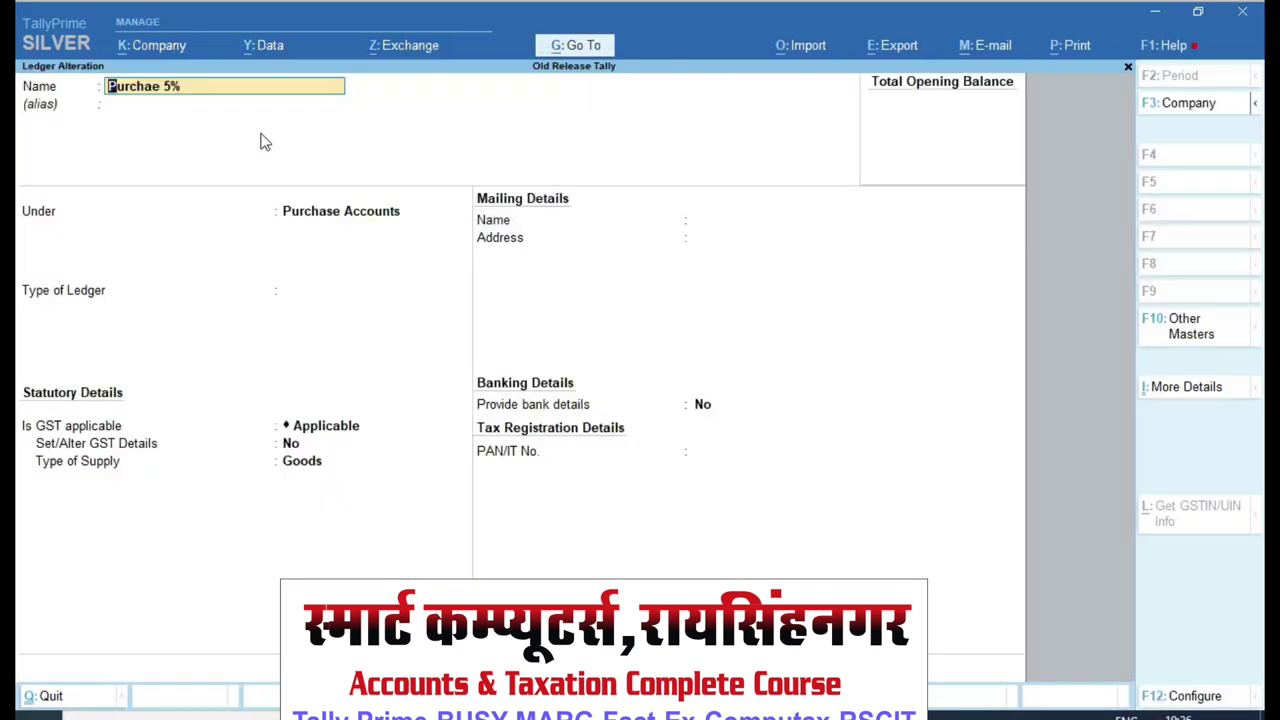
key("Return")
key("Return")
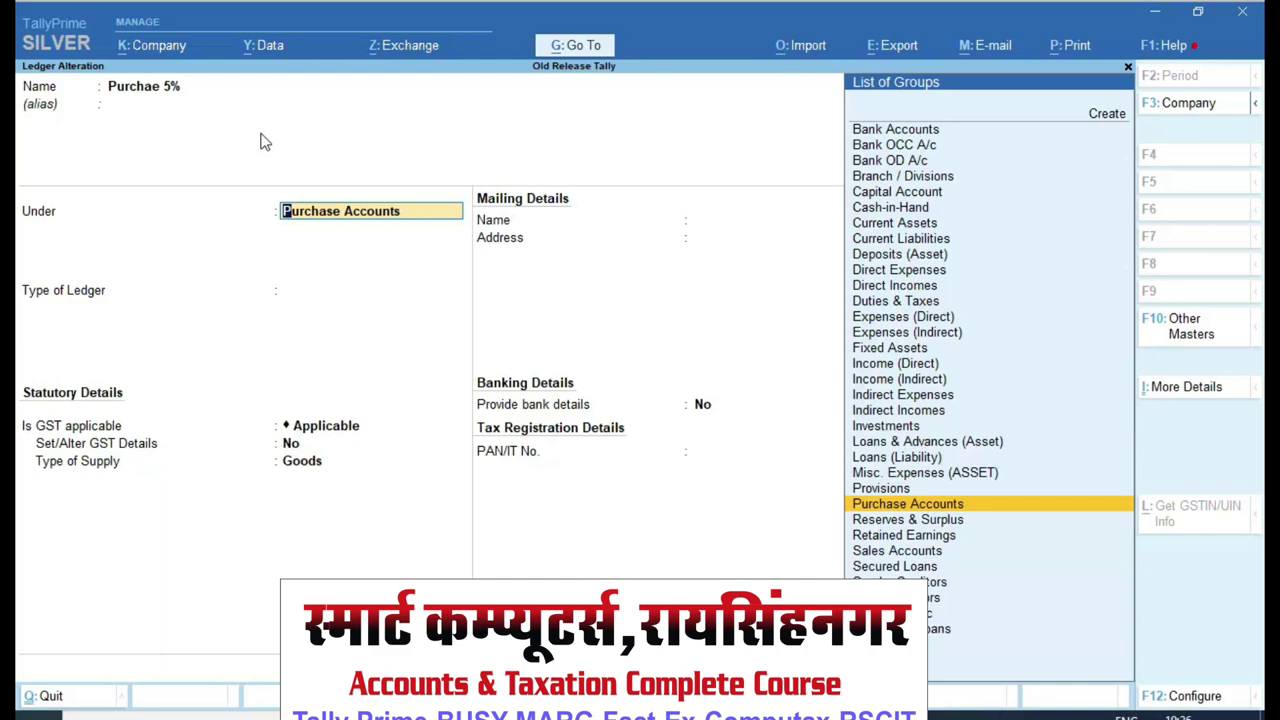
key("ctrl")
key("ctrl+a")
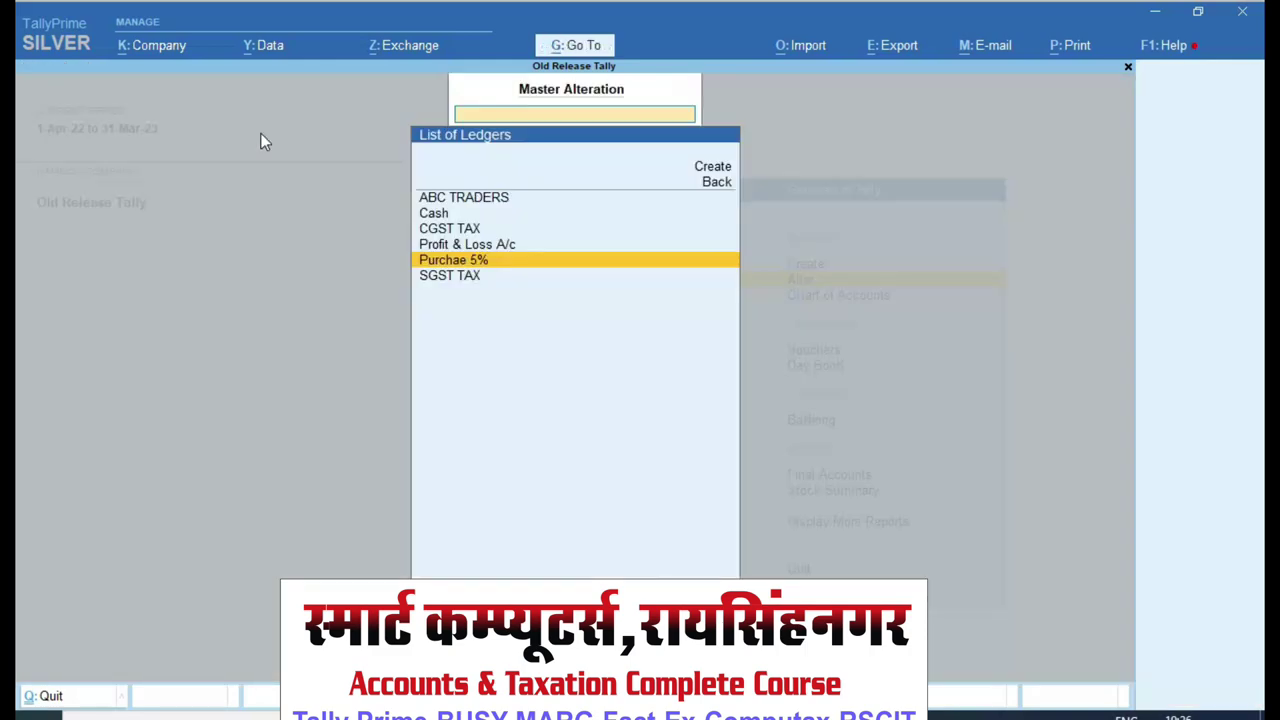
- Start a purchase voucher with supplier invoice number 1251 dated 1-Apr-22 and ABC TRADERS as the party account
key("Escape")
key("Up")
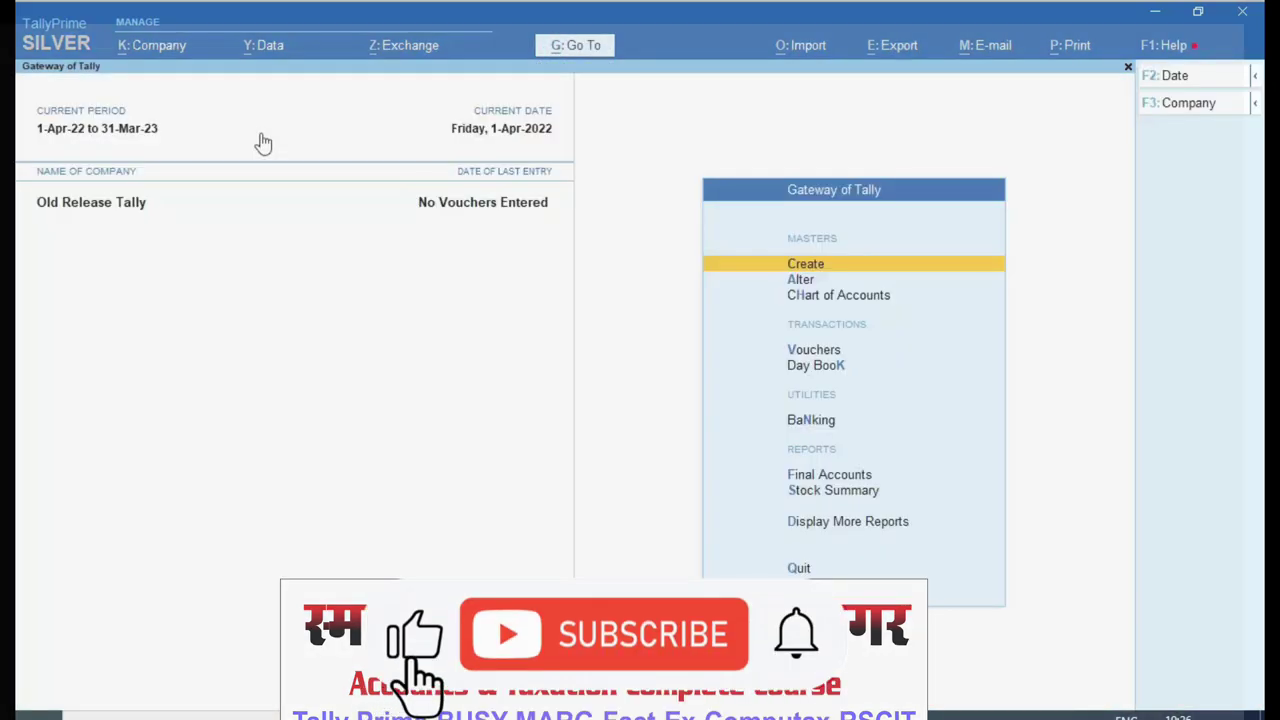
key("Down")
key("Down")
key("Down")
key("Return")
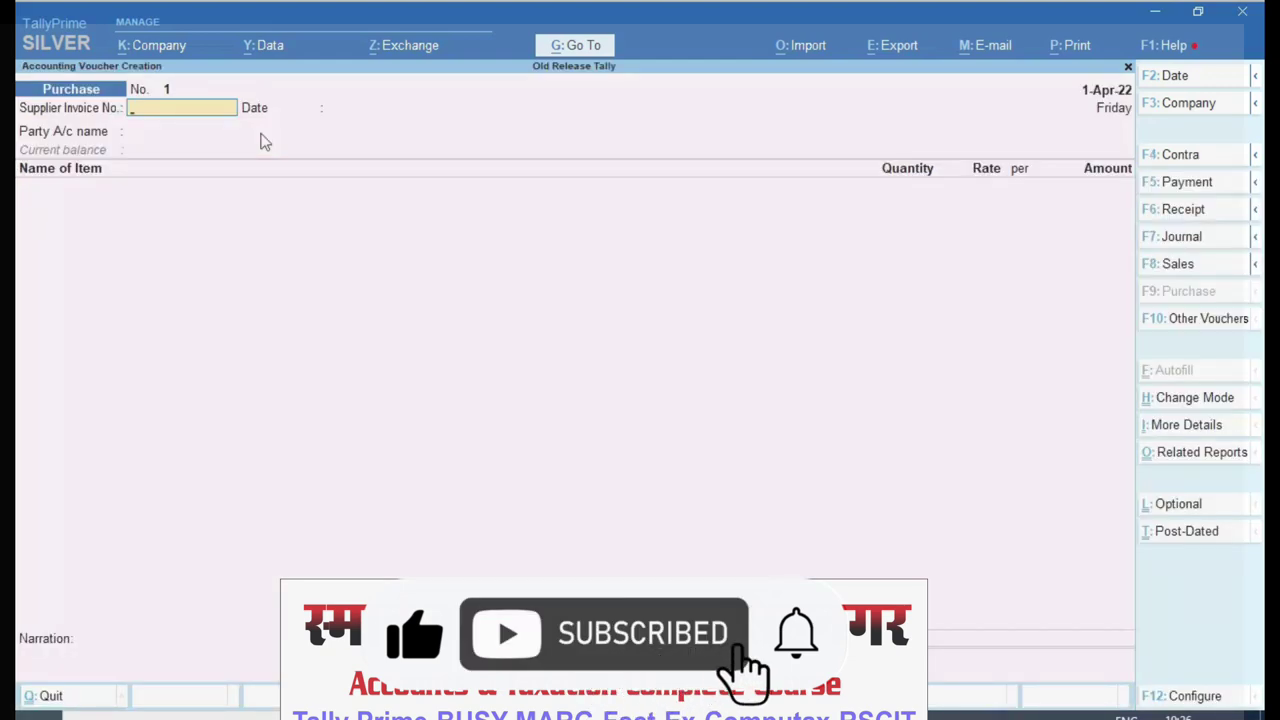
type("1251")
key("Return")
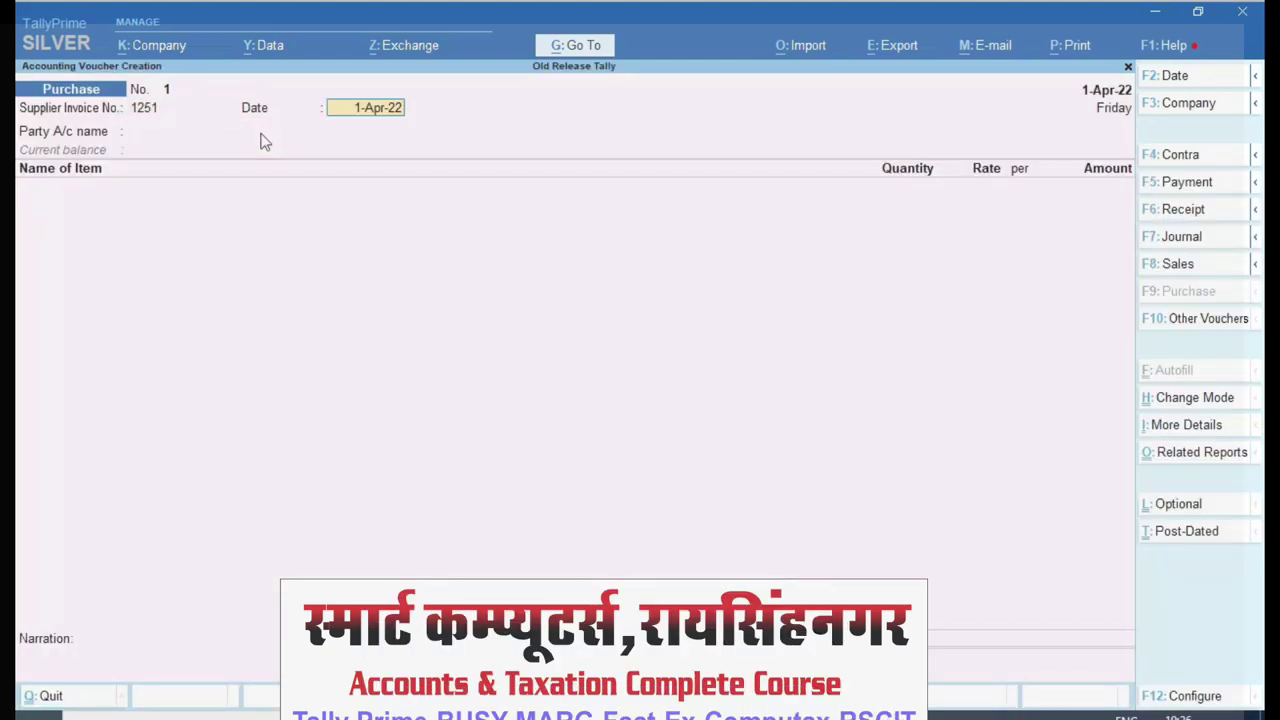
key("Return")
key("Return")
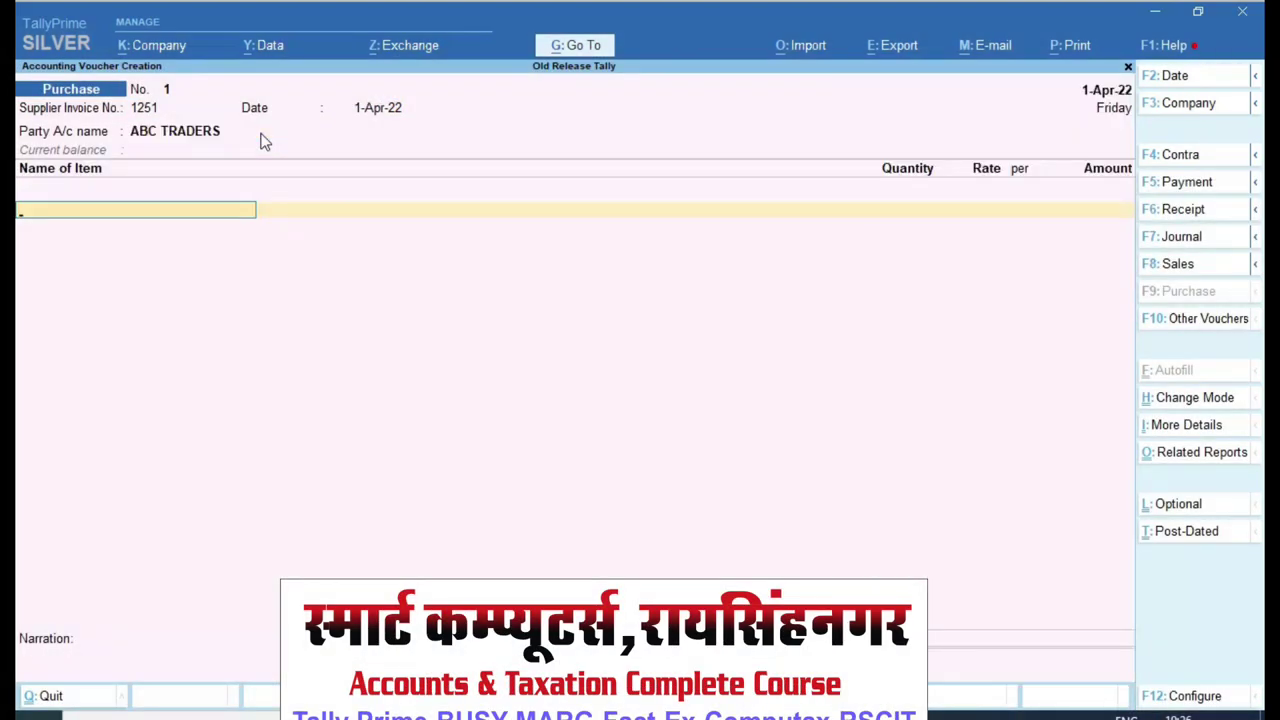
- Enter ITEM-A in the purchase voucher, check the GST details in its stock item master, and accept them
key("Return")
key("BackSpace")
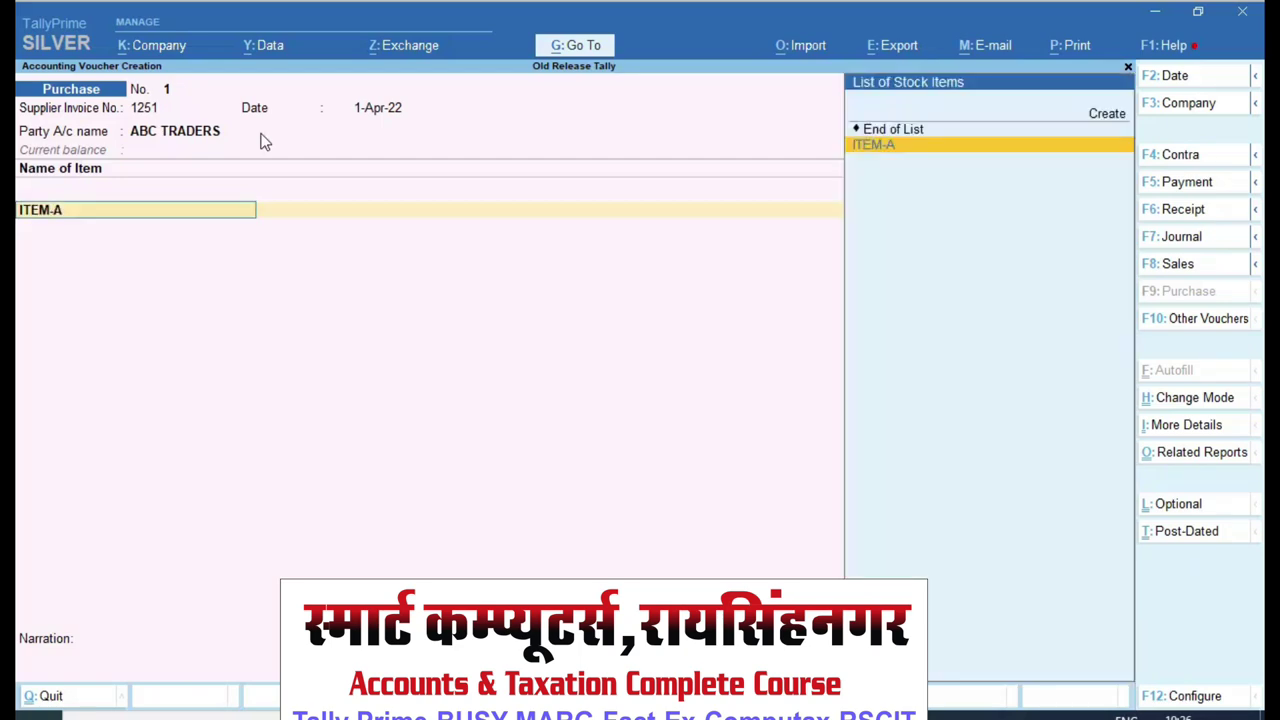
key("ctrl+Return")
key("Return")
key("Return")
key("Return")
key("Return")
key("Return")
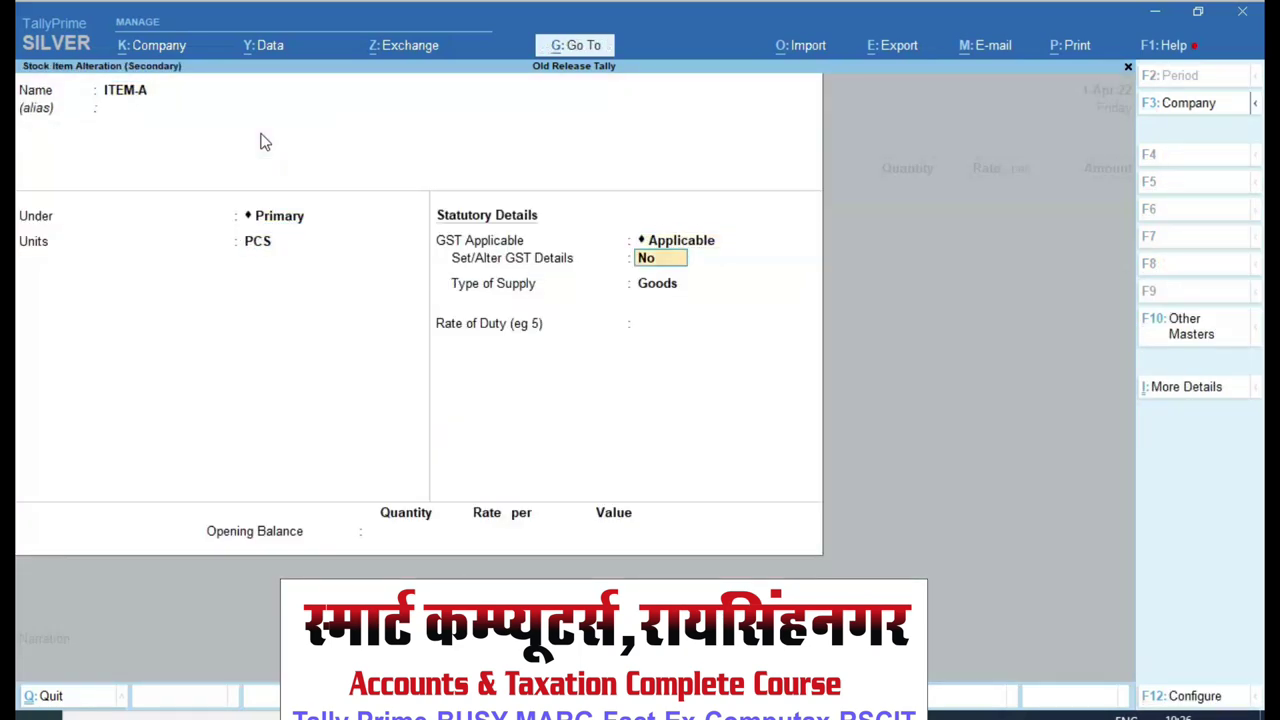
key("y")
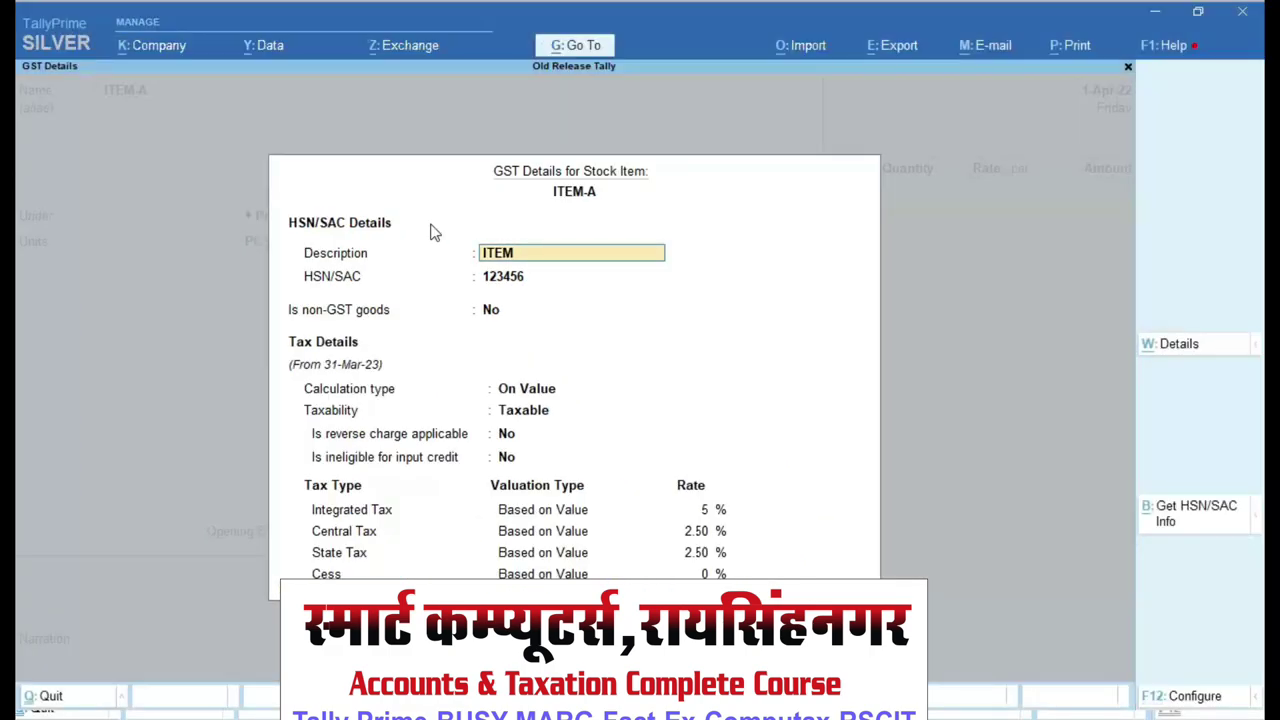
key("Escape")
key("Escape")
key("y")
key("Return")
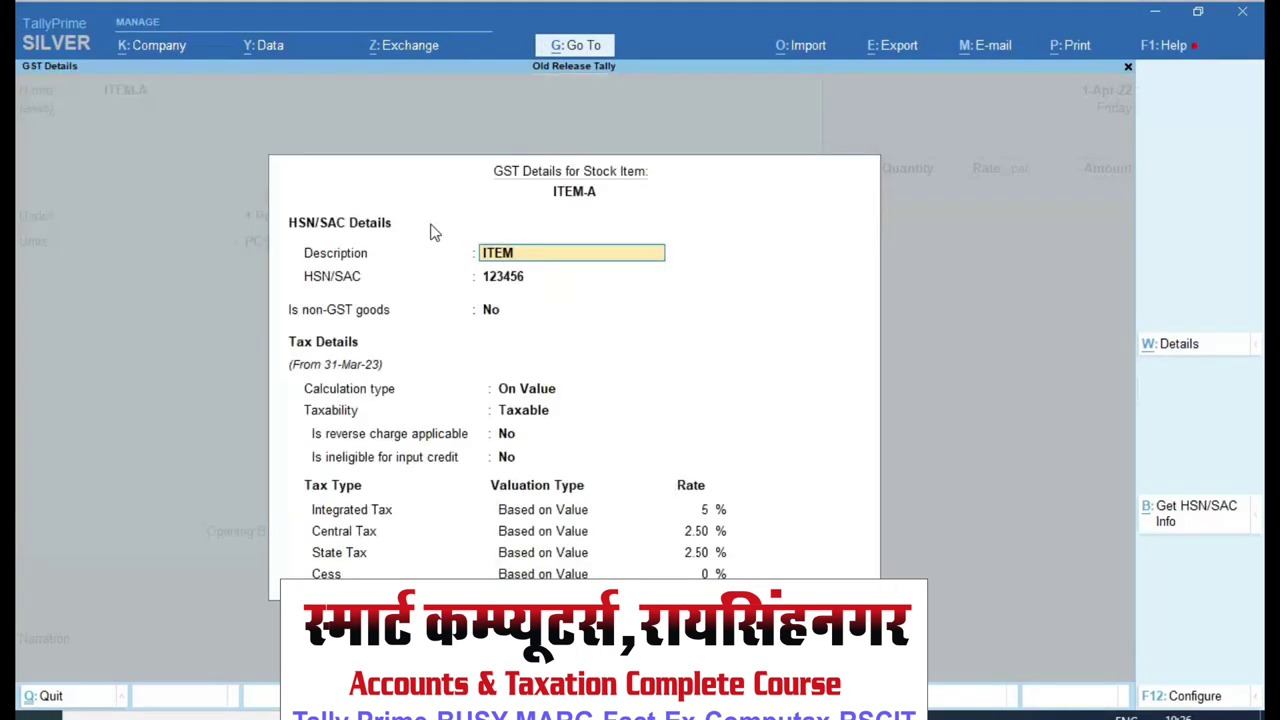
key("ctrl+a")
key("ctrl+a")
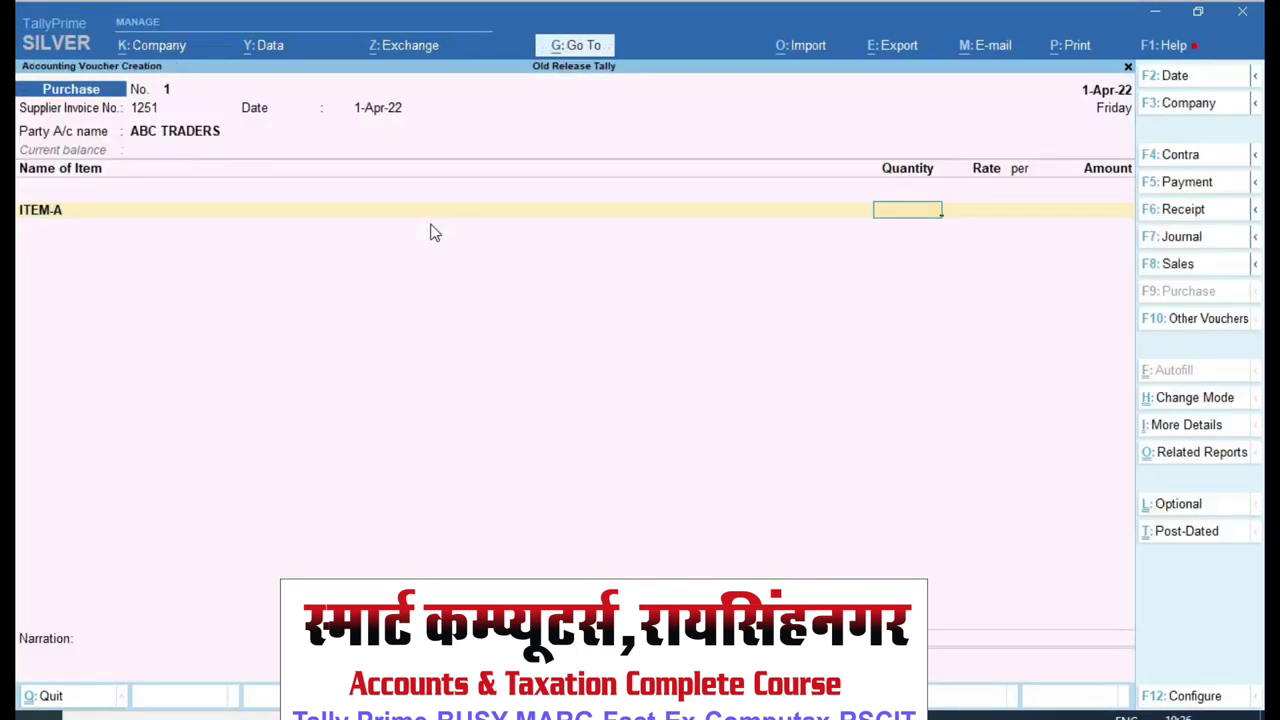
- Set ITEM-A's quantity to 1 PCS and amount to 100, allocated to the Purchae 5% ledger
type("1")
key("Return")
key("Return")
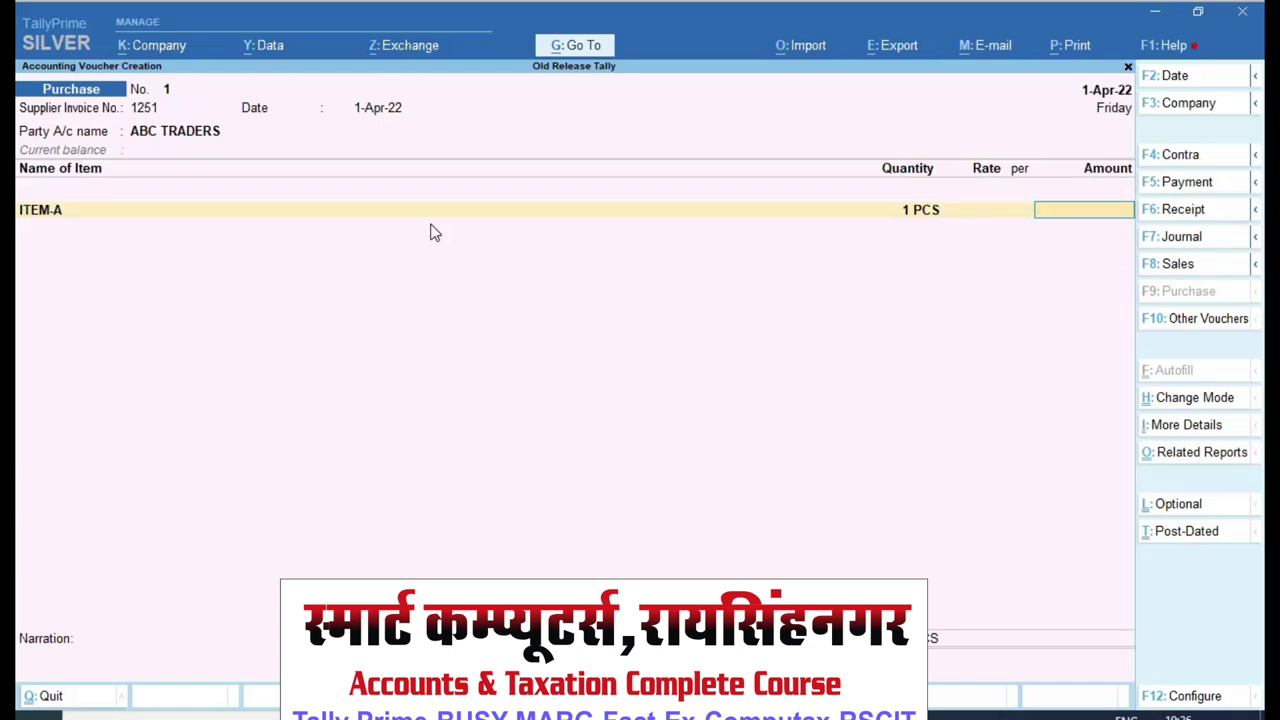
type("100")
key("Return")
key("Return")
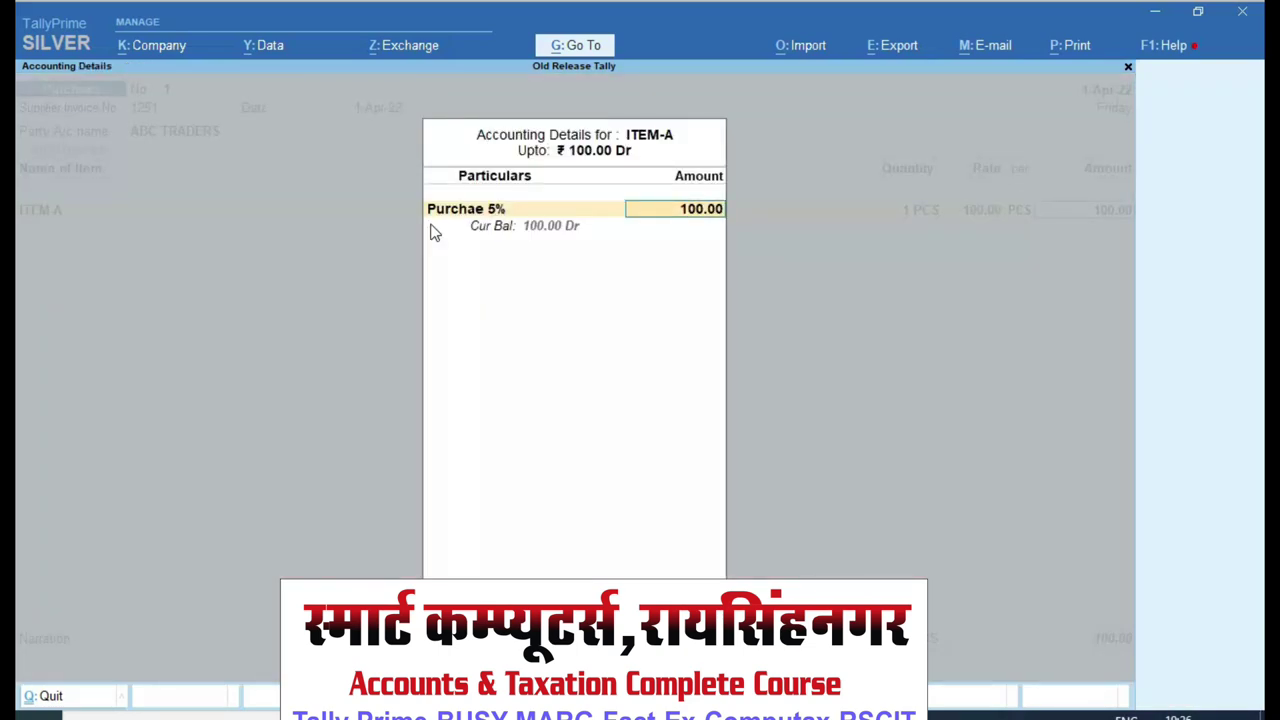
key("Return")
key("Return")
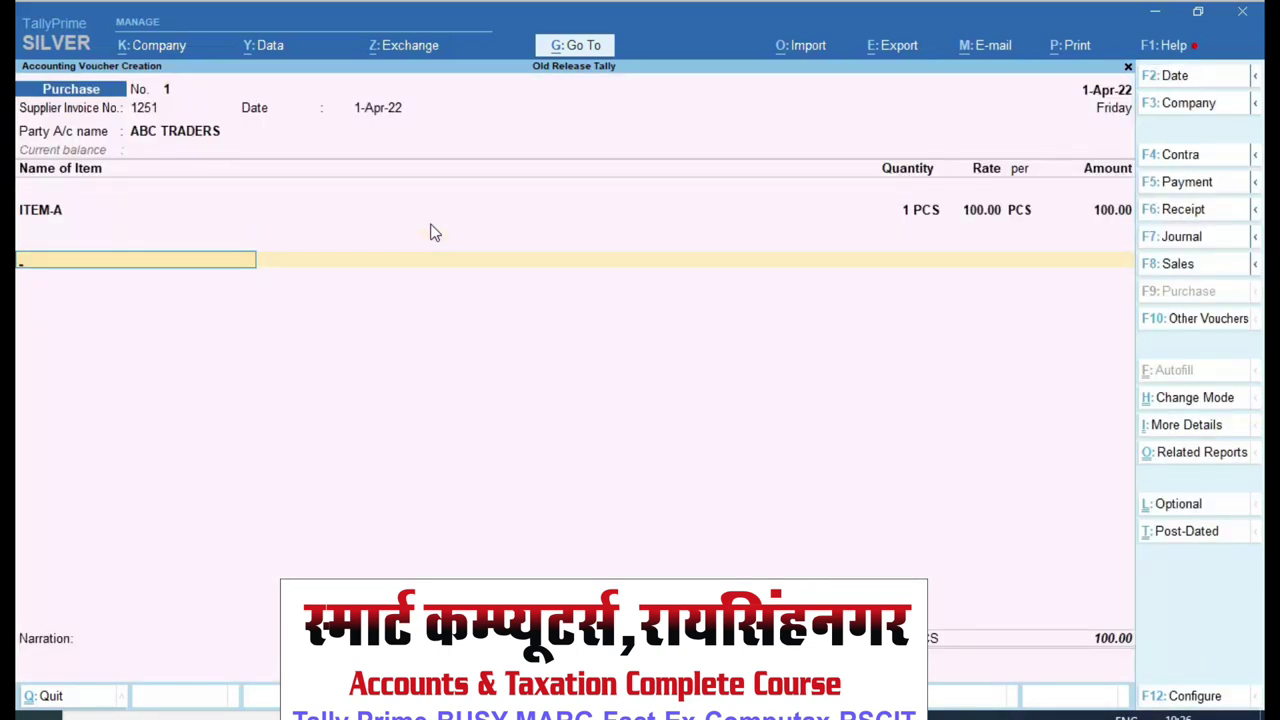
- Add the CGST TAX and SGST TAX ledgers below ITEM-A in the purchase voucher
type("cg")
key("Return")
key("Return")
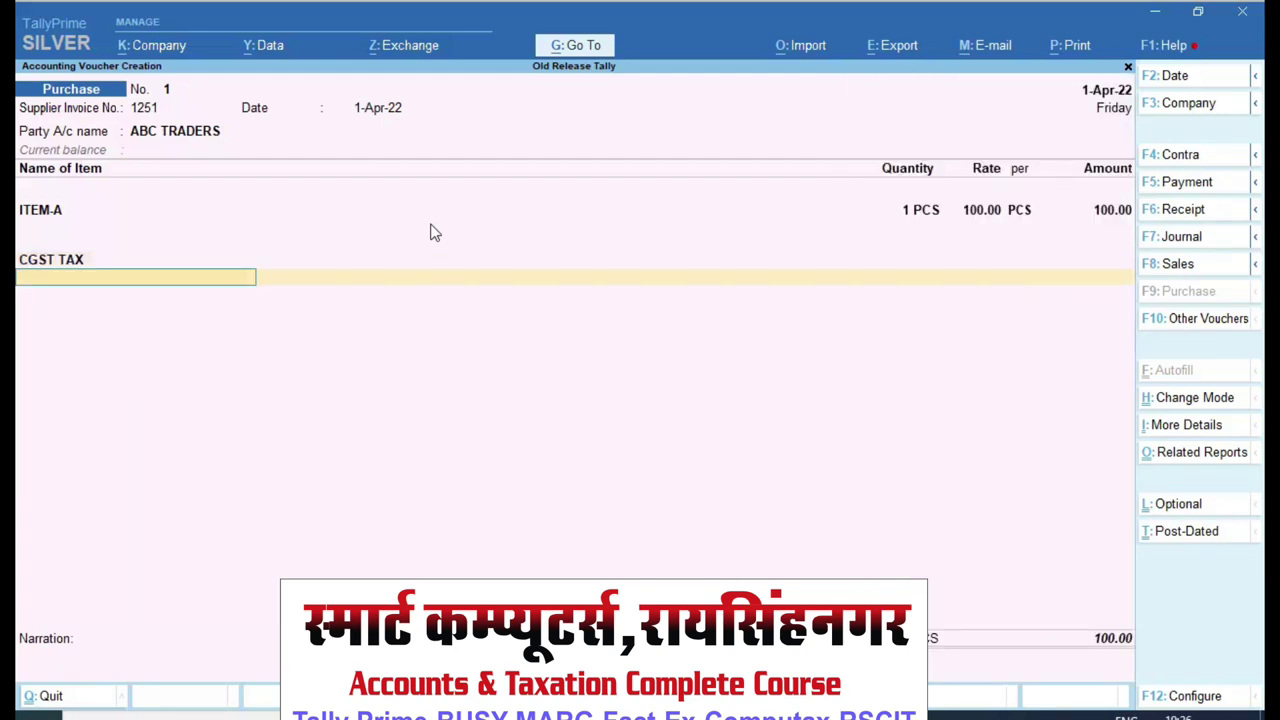
type("sg")
key("Return")
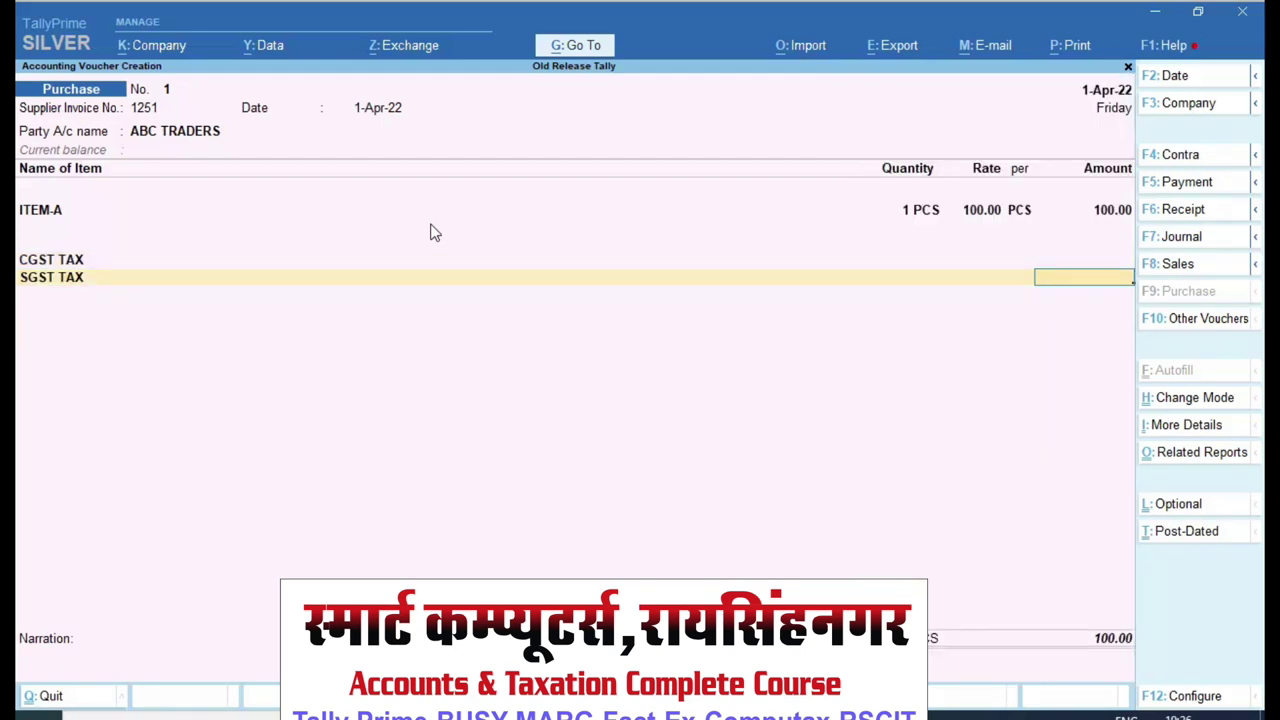
key("ctrl")
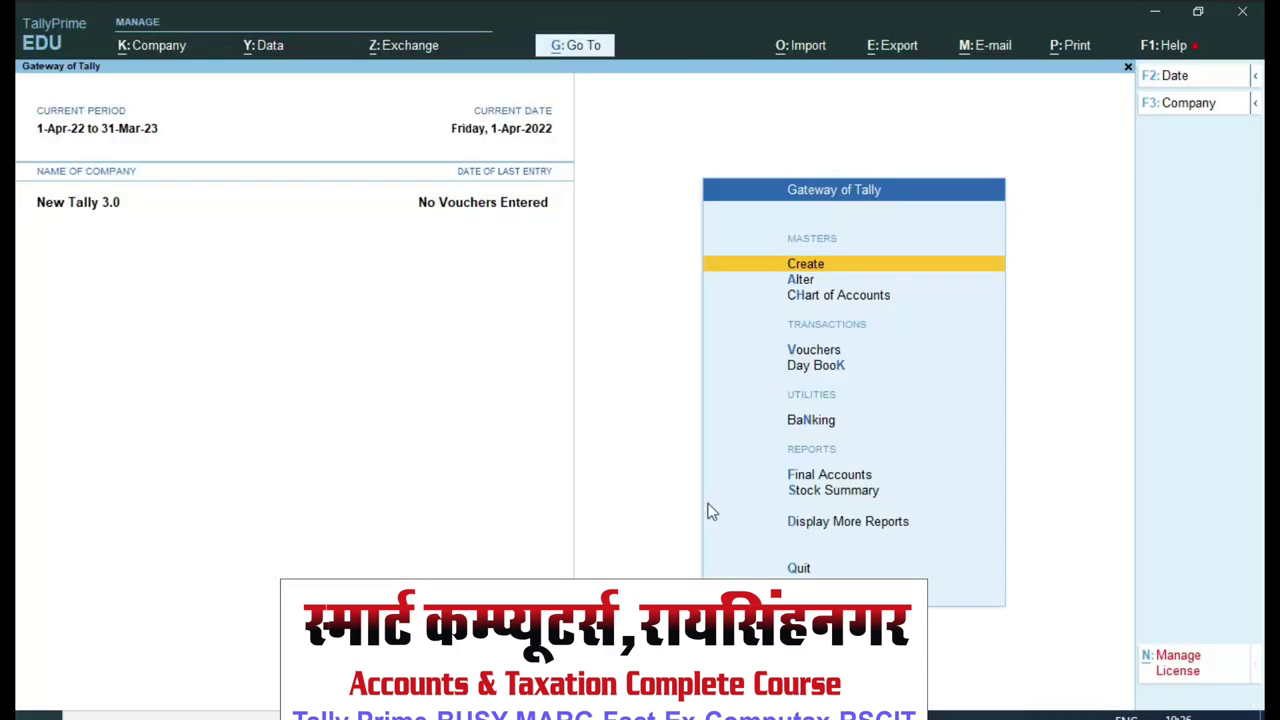
key("Down")
key("Down")
key("Down")
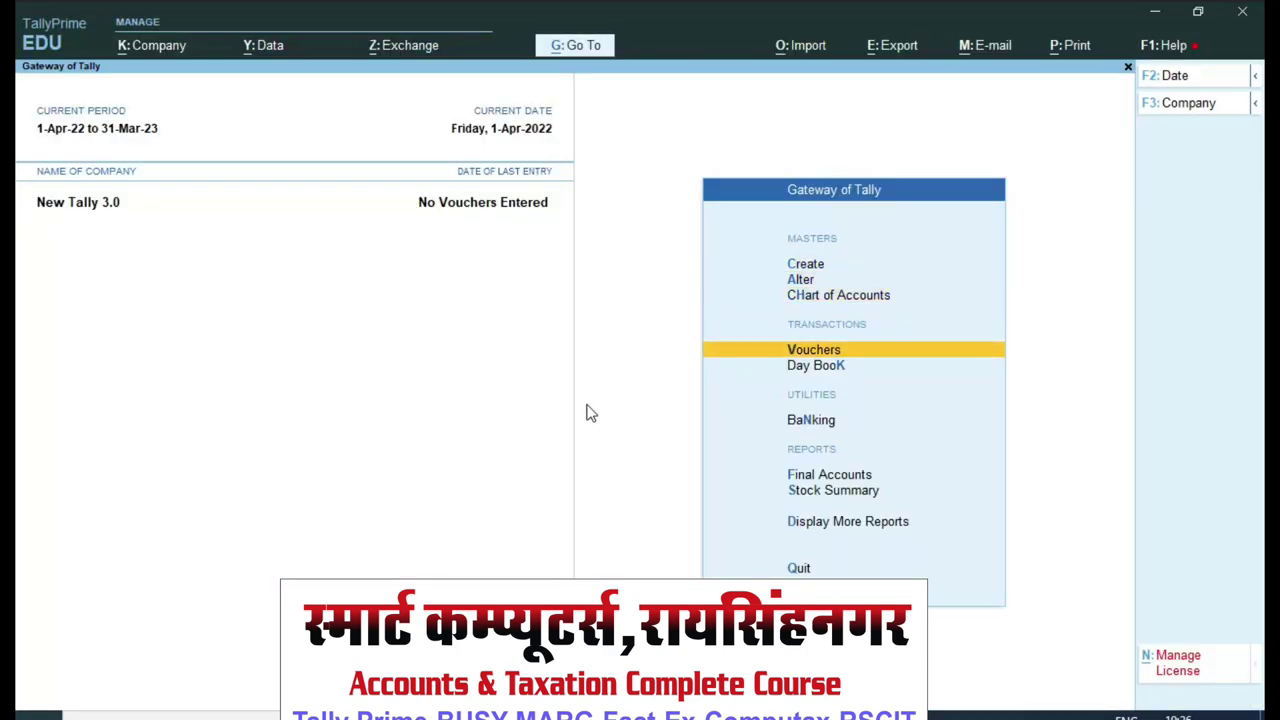
key("Return")
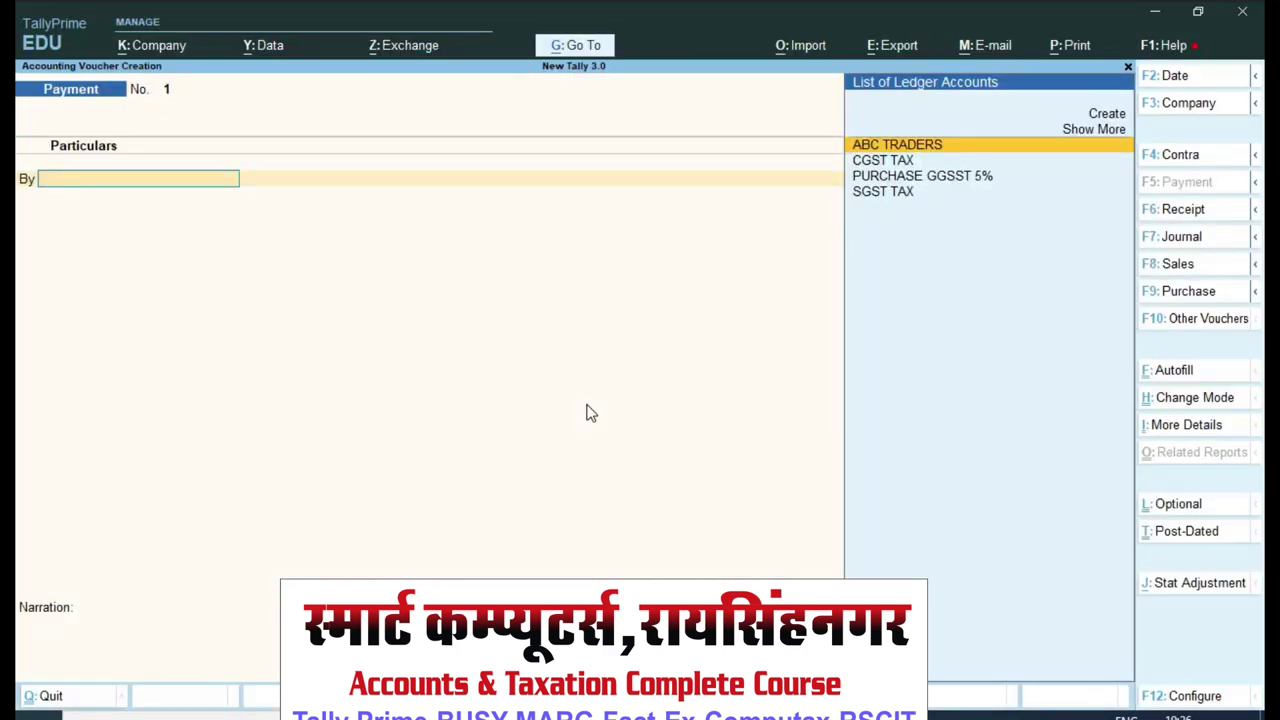
key("Escape")
key("Escape")
key("Escape")
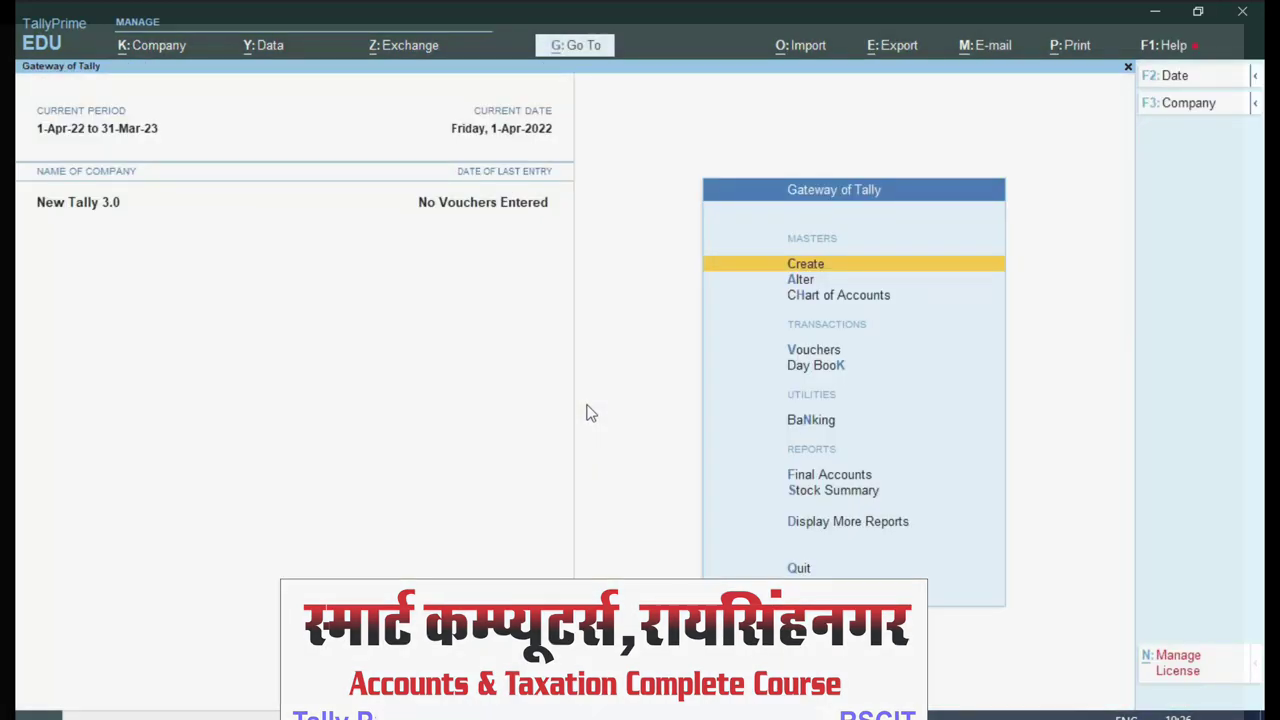
- In TallyPrime EDU, open the ABC TRADERS ledger of the New Tally 3.0 company for alteration
key("Down")
key("Return")
key("Down")
key("Return")
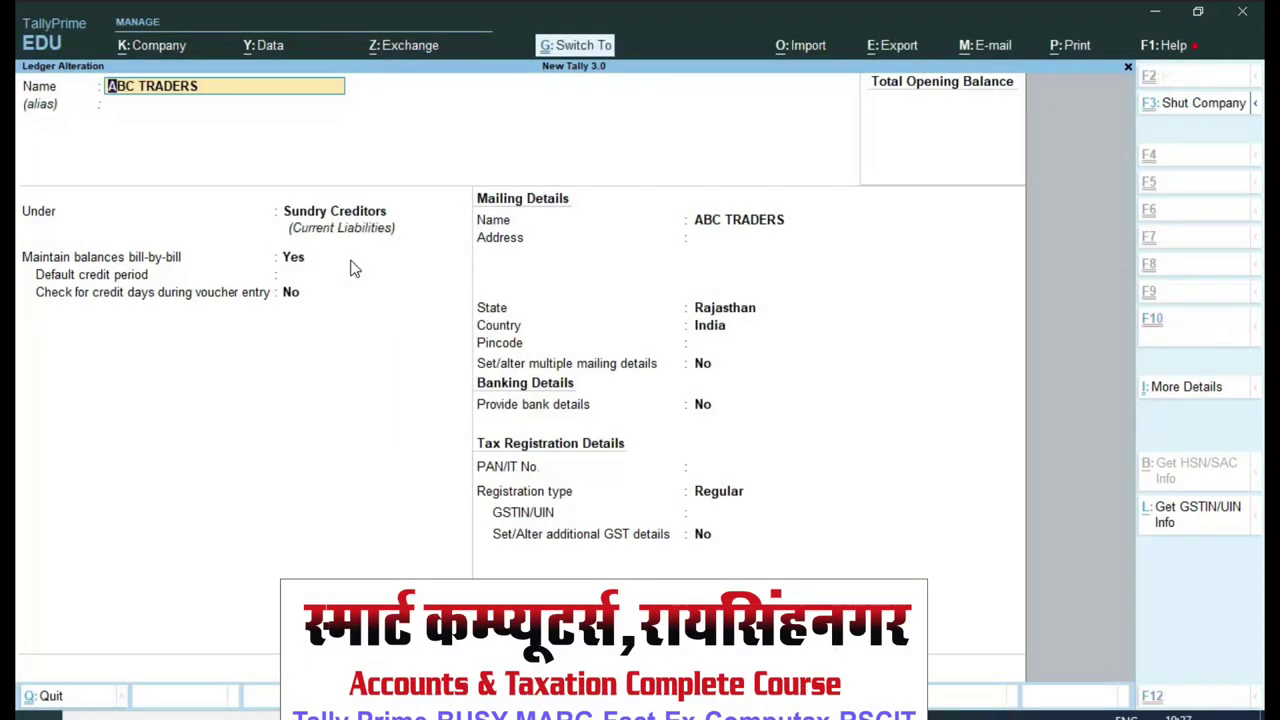
- Open the CGST TAX ledger of the New Tally 3.0 company and check its tax type and calculation percentage
key("ctrl+g")
key("Down")
key("Down")
key("Return")
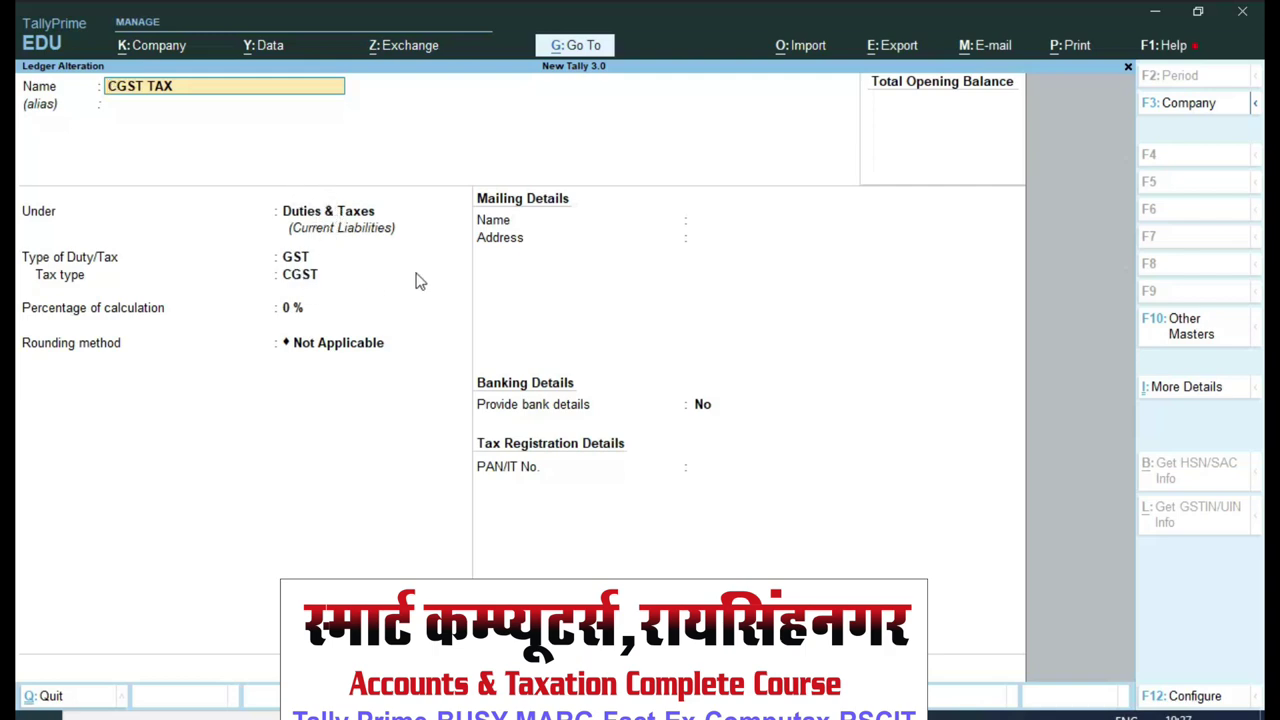
key("Escape")
key("Escape")
key("y")
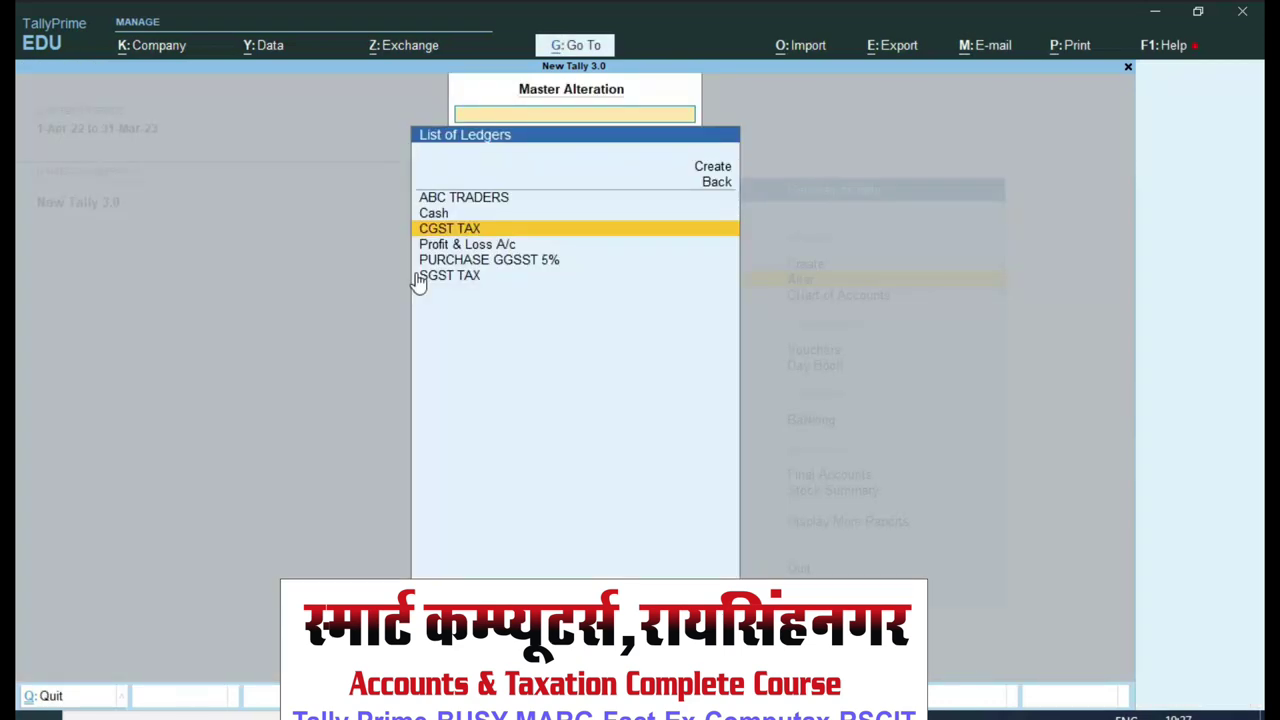
- Open the SGST TAX ledger and check its duty type and tax type, leaving without changes
key("Down")
key("Down")
key("Down")
key("Return")
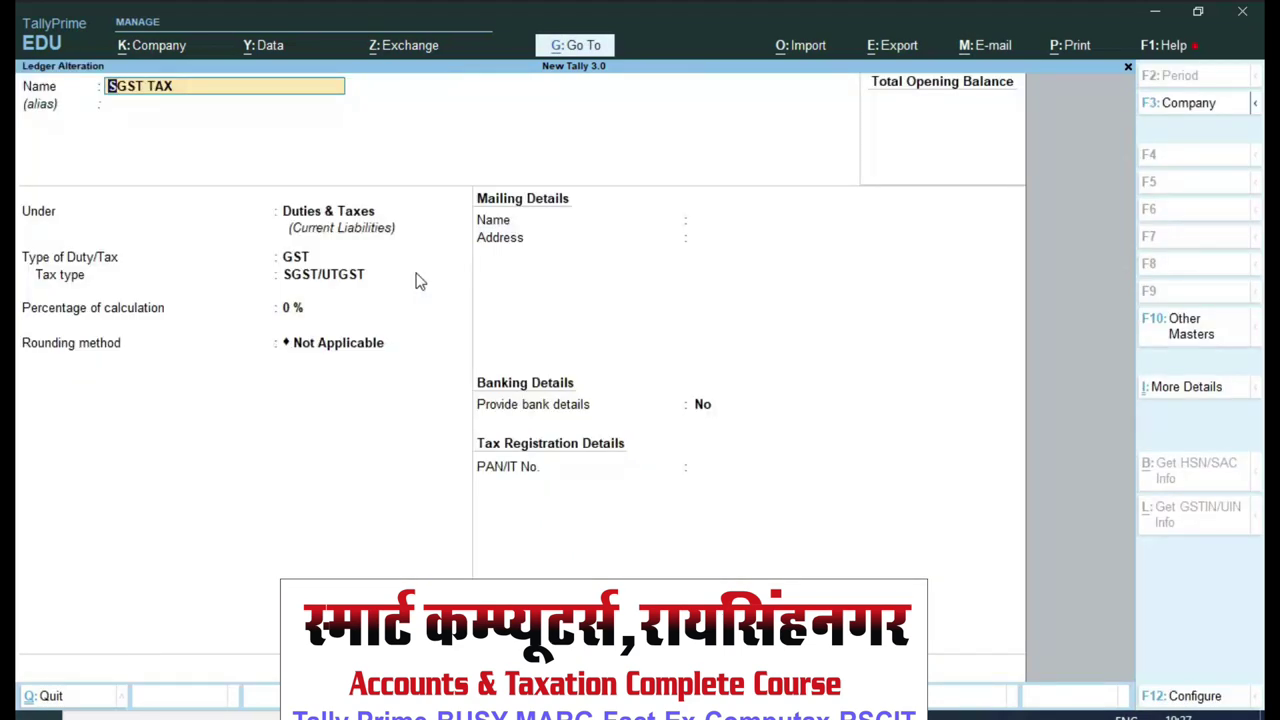
key("Return")
key("Return")
key("Return")
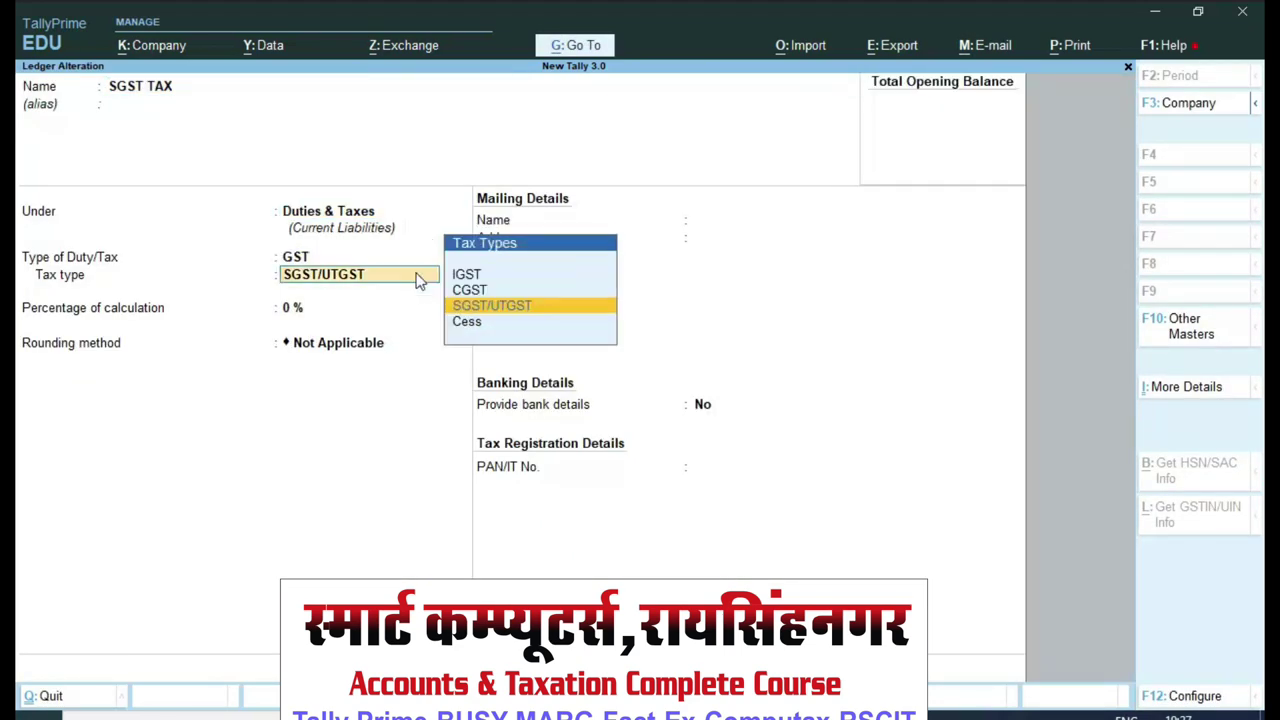
key("Escape")
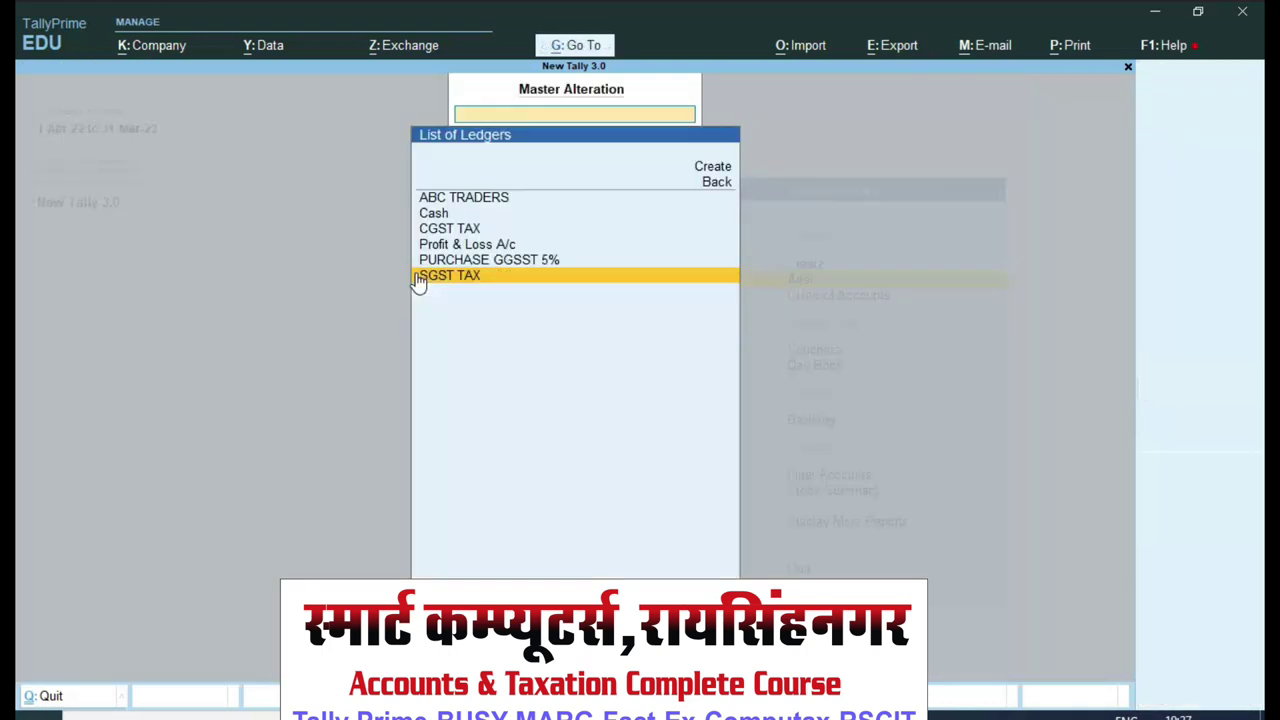
- Rename the PURCHASE GGSST 5% ledger to PURCHASE Gst 5% and save it
key("Up")
key("Up")
key("Down")
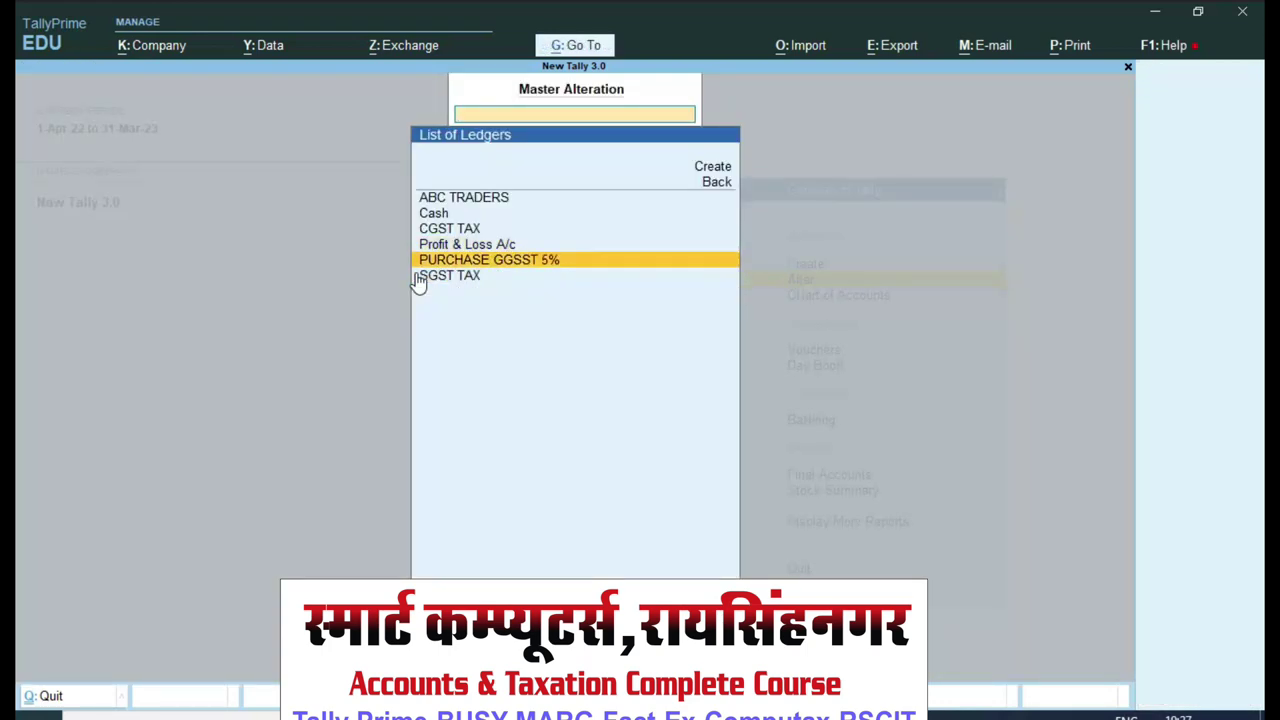
key("Return")
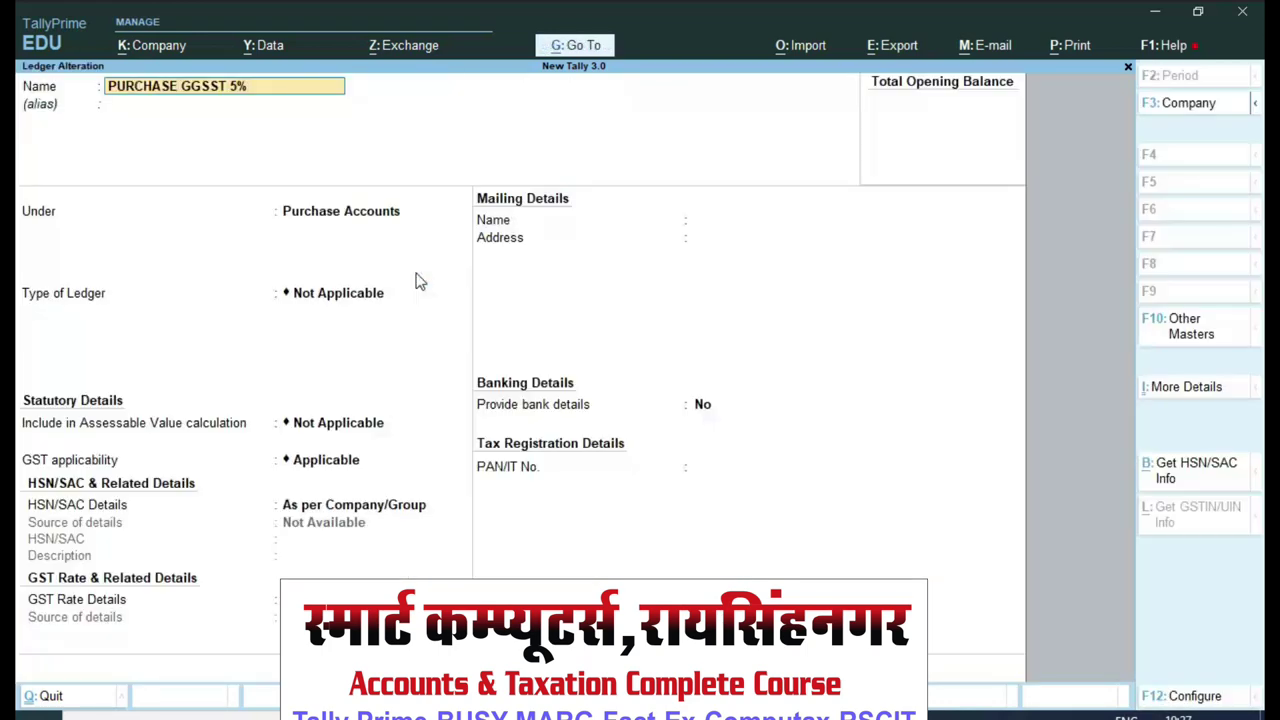
left_click(290, 93)
key("BackSpace")
key("BackSpace")
key("BackSpace")
key("BackSpace")
key("BackSpace")
key("BackSpace")
key("BackSpace")
key("BackSpace")
type("Gst 5%")
key("Return")
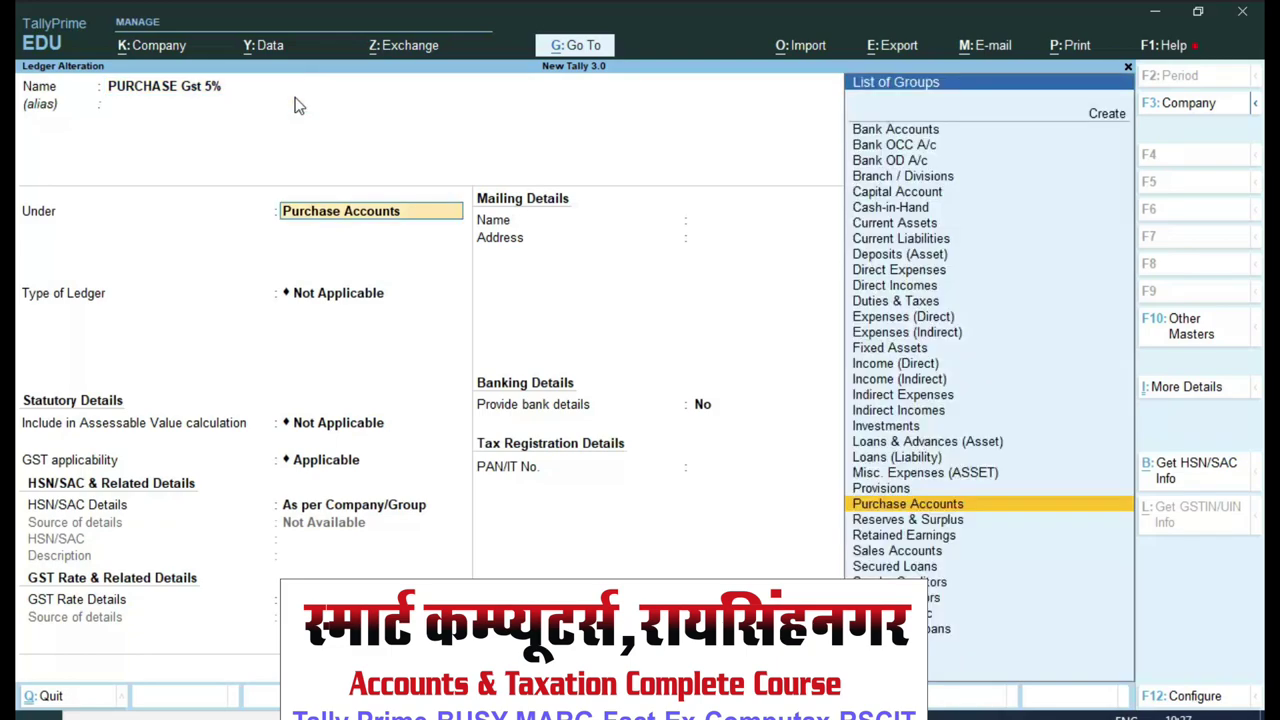
key("Return")
key("ctrl+a")
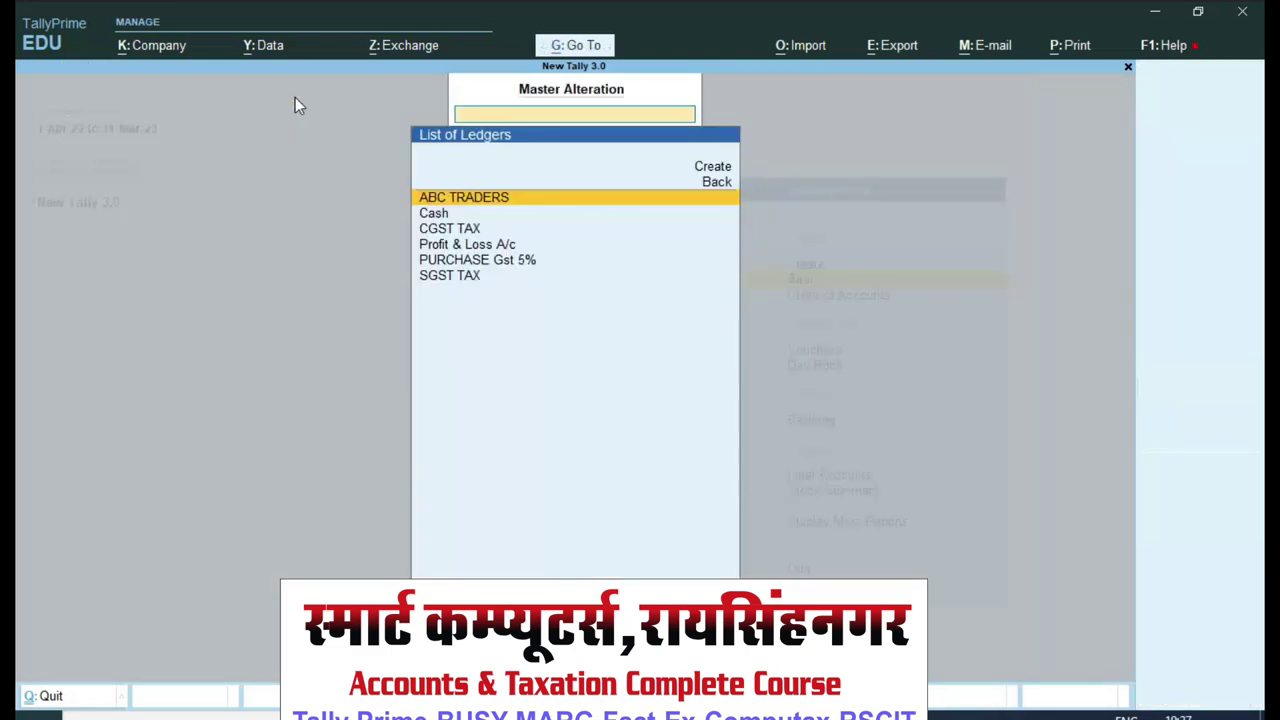
- Start a purchase voucher with supplier invoice number 123, dated 1-Apr-22, for the party ABC TRADERS
key("Escape")
key("Escape")
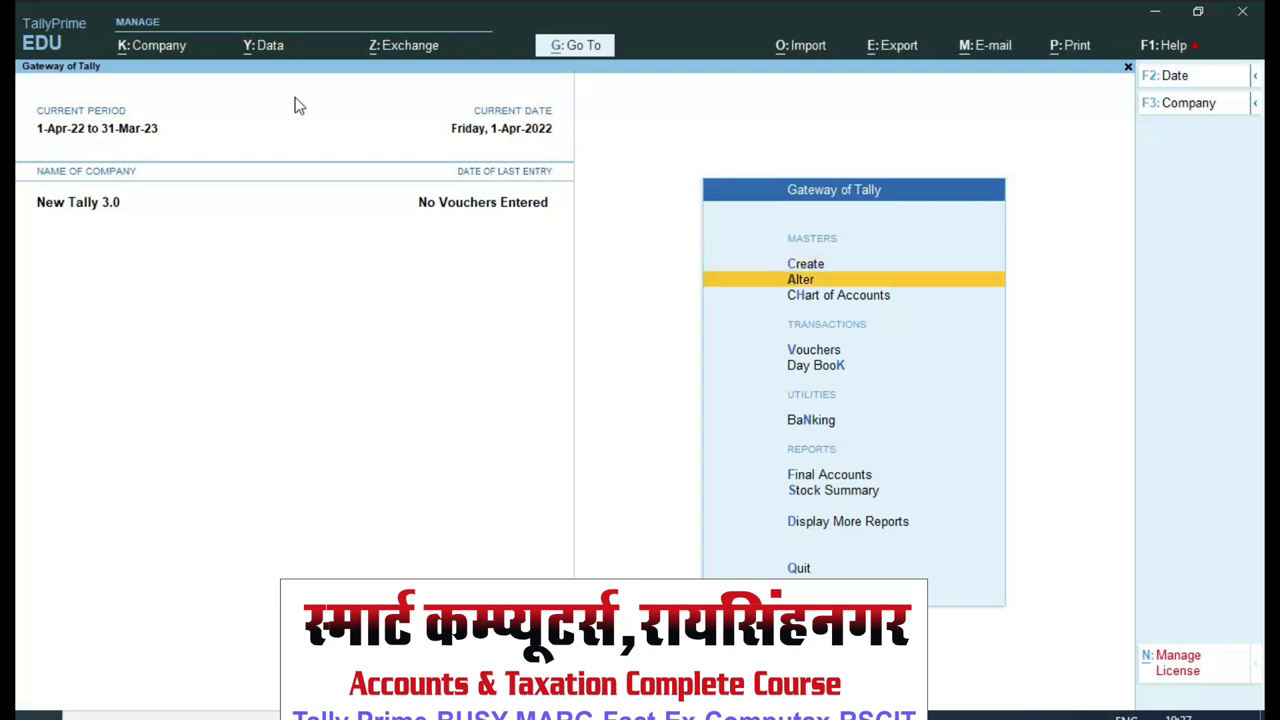
key("Down")
key("Down")
key("Return")
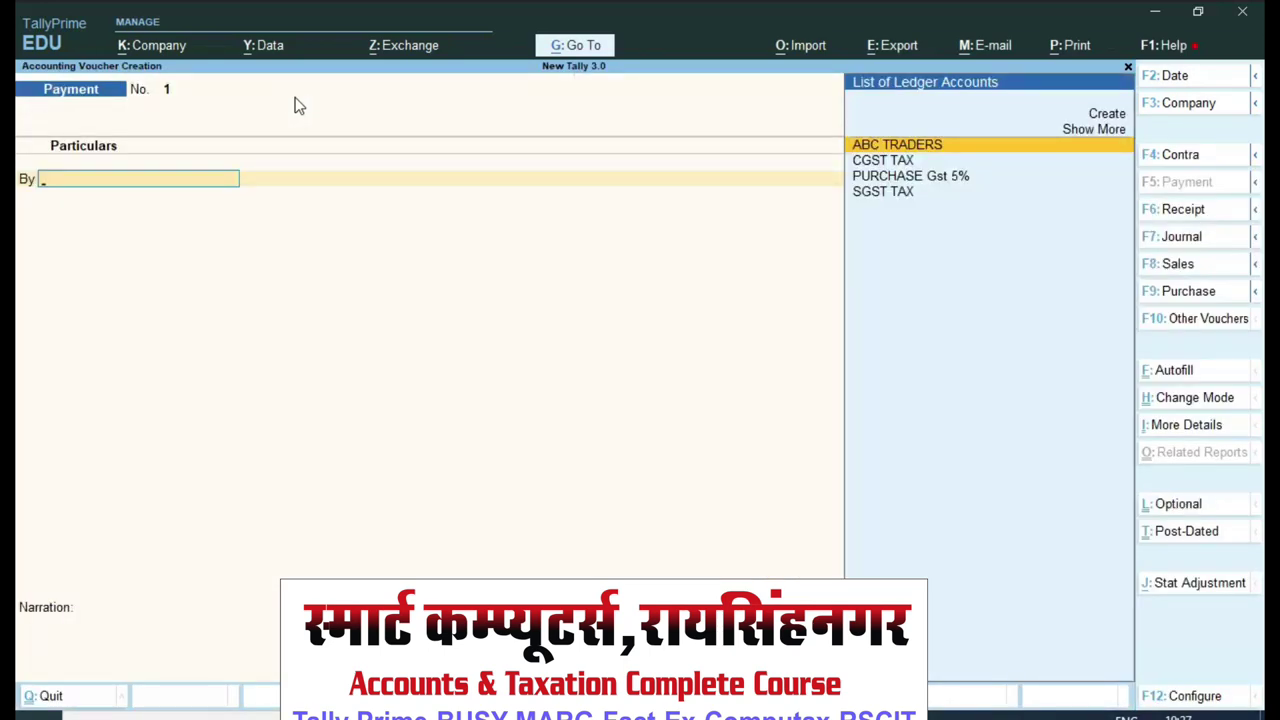
left_click(1195, 293)
type("123")
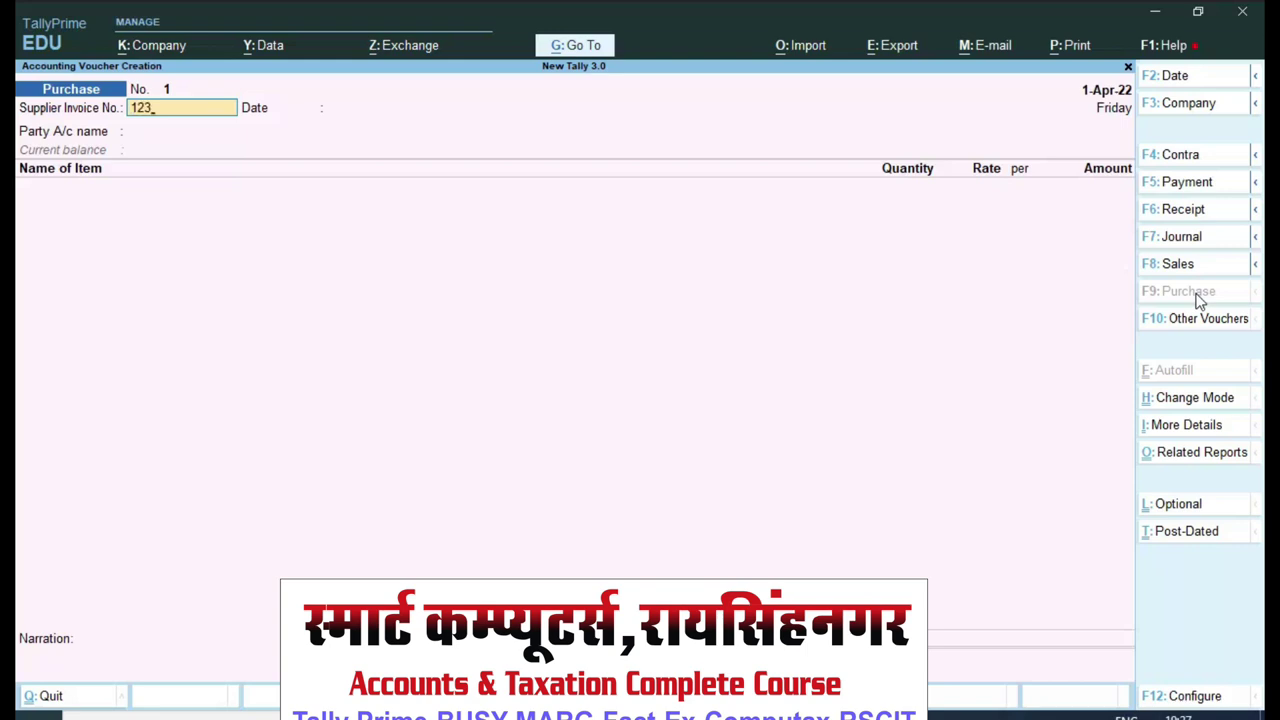
key("Return")
key("Return")
key("Return")
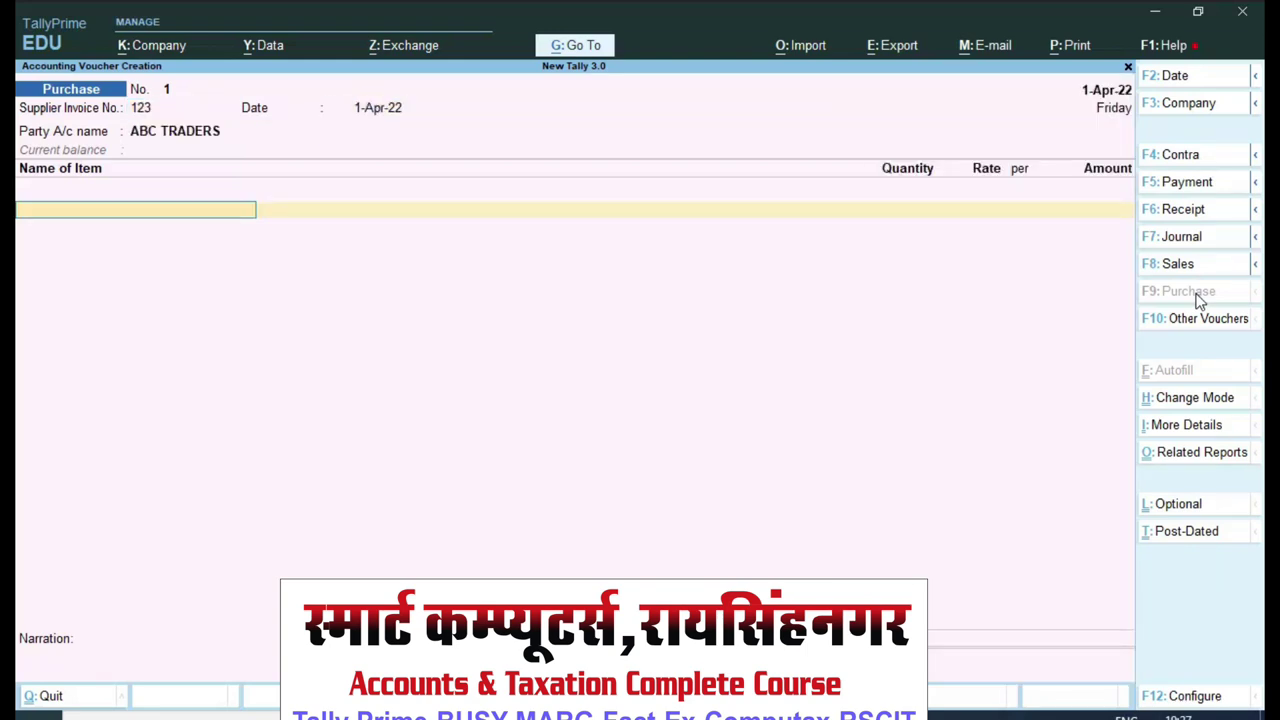
- Enter ITEM-A in the purchase voucher and check the HSN and GST rate details in its stock item master
key("Return")
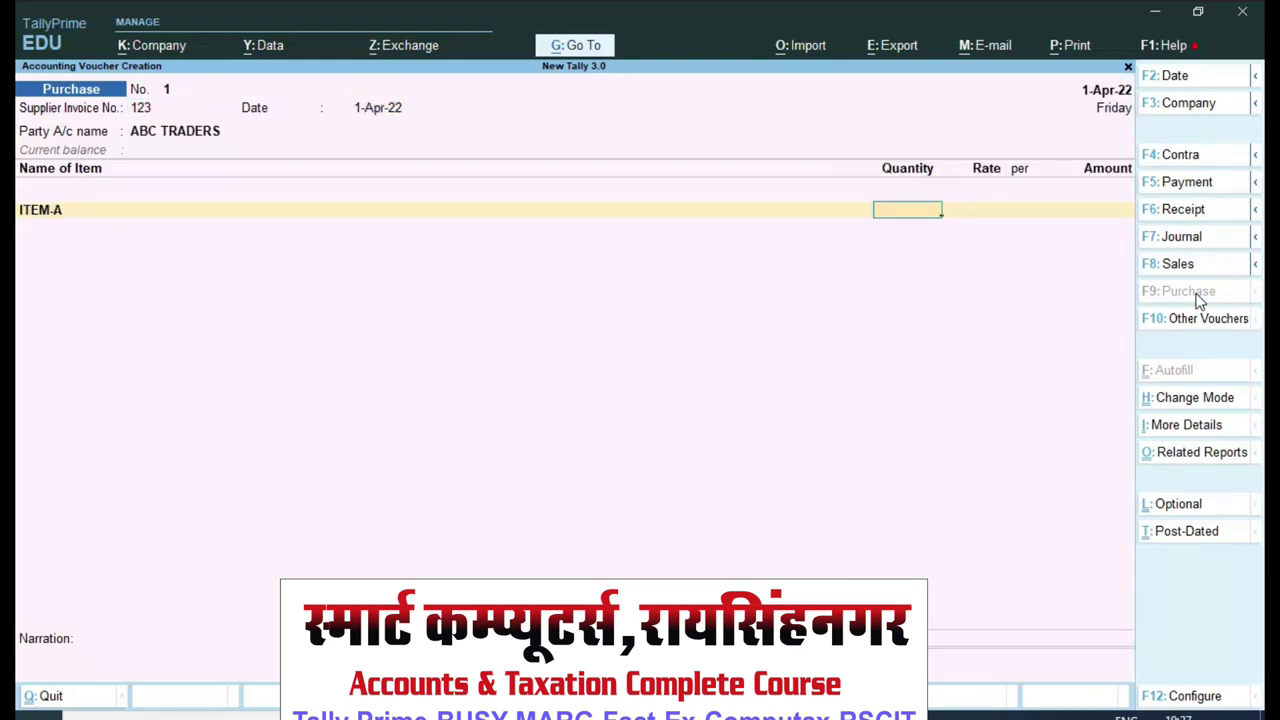
key("BackSpace")
key("ctrl+Return")
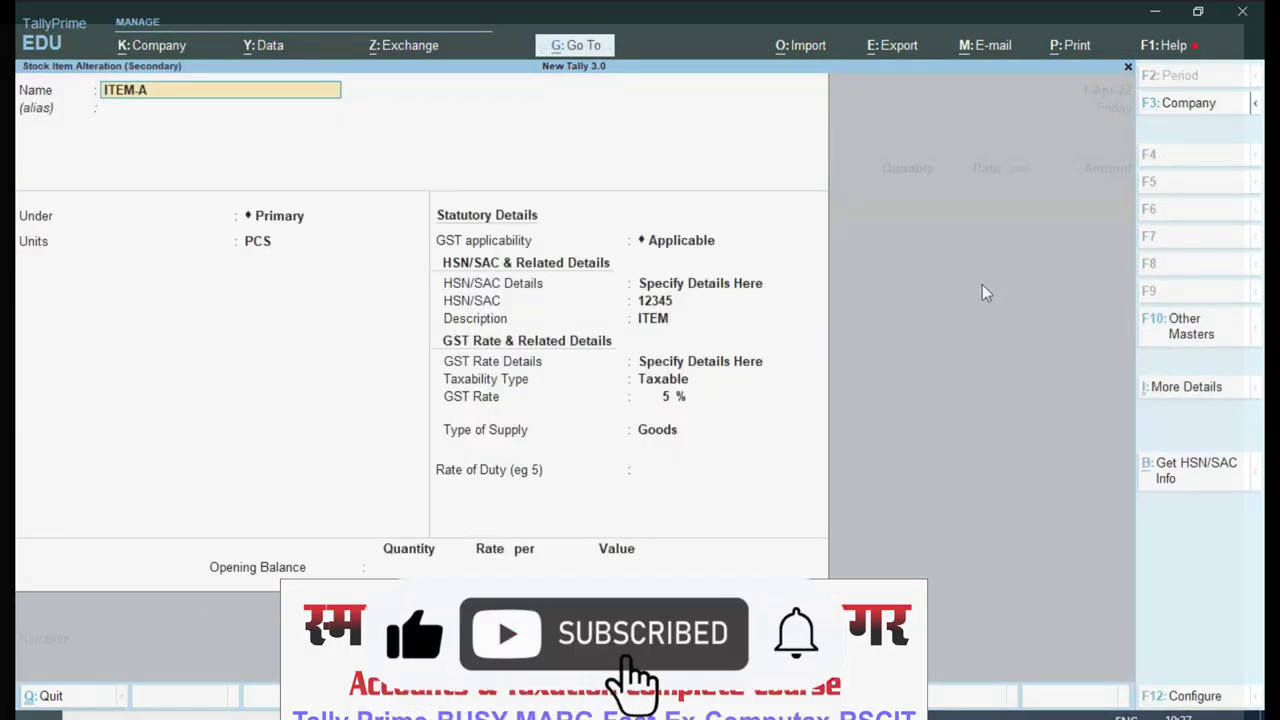
key("Escape")
type("y")
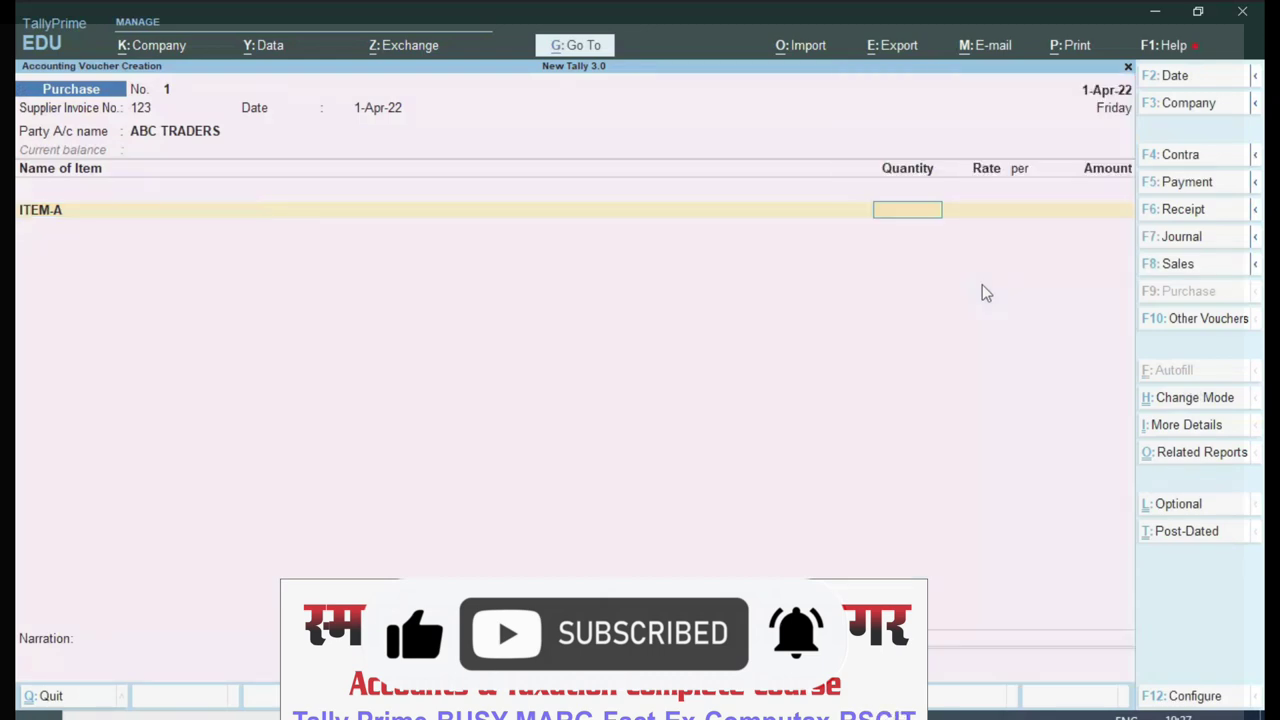
- Set ITEM-A's quantity to 1 PCS at rate 100, allocated to PURCHASE Gst 5% with GST and HSN details as per masters
type("1")
key("Return")
type("100")
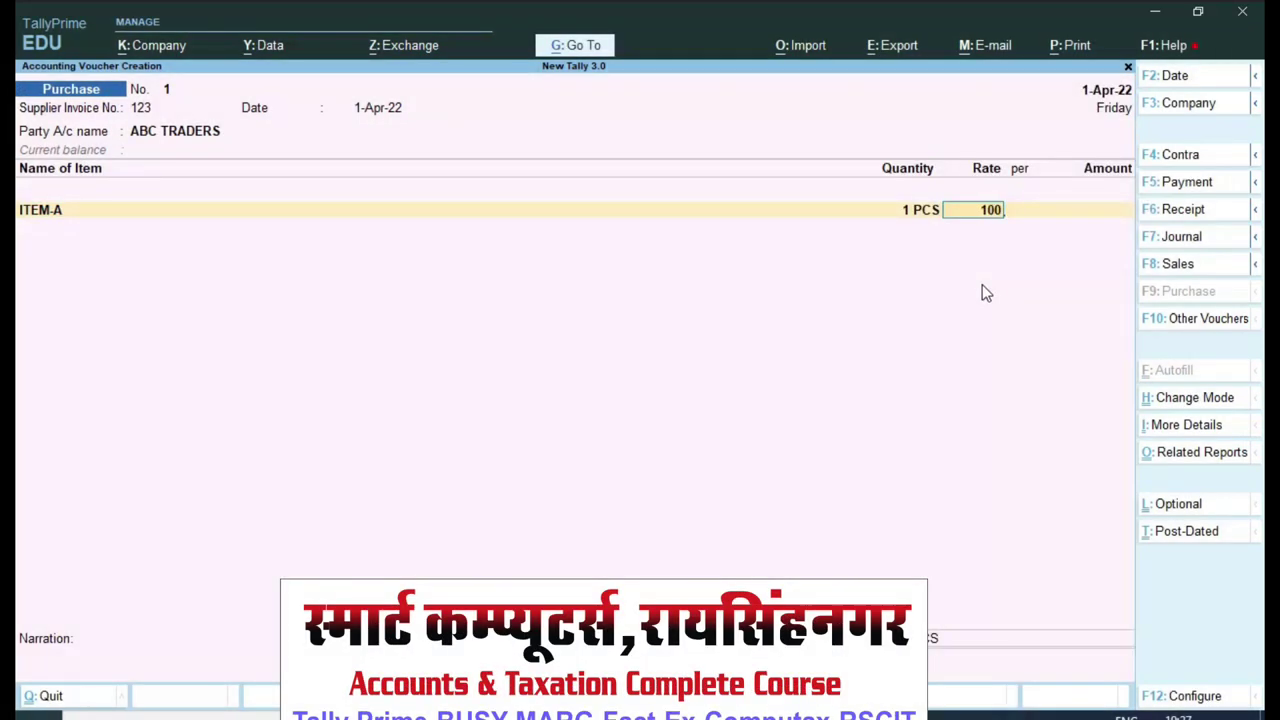
key("Return")
key("Return")
key("Return")
key("Return")
key("Return")
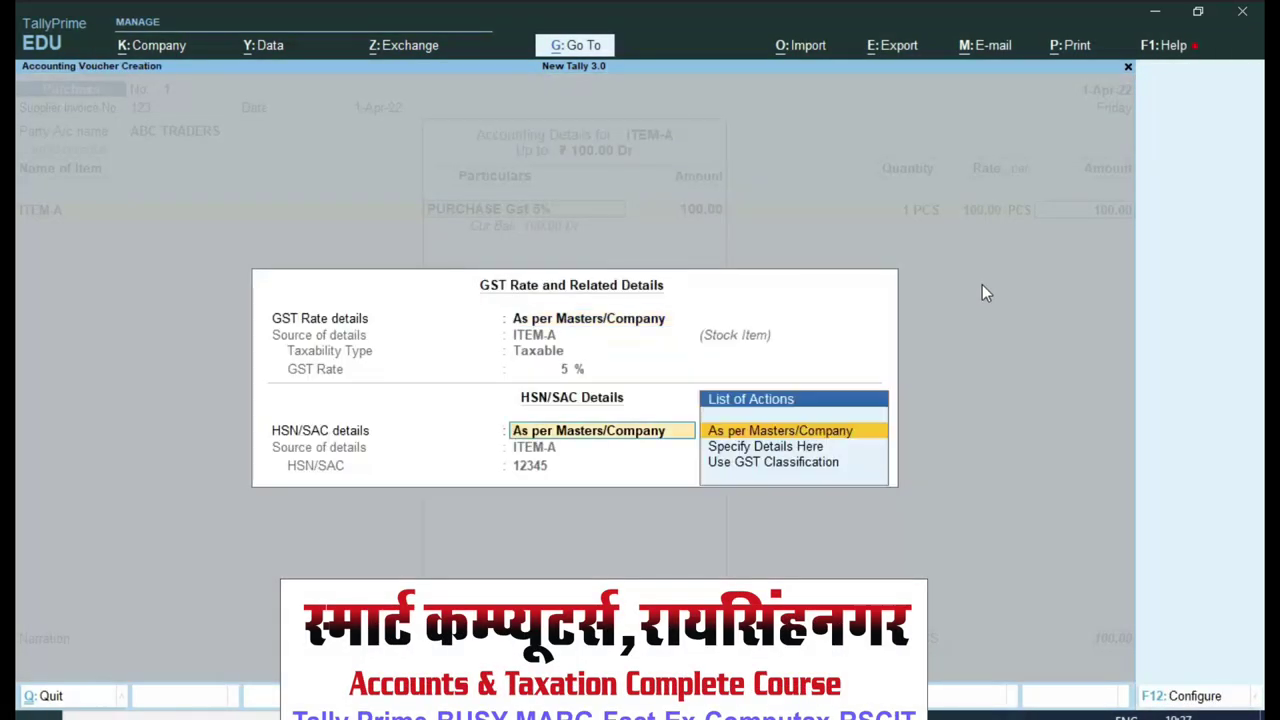
key("Return")
key("Return")
key("Return")
key("Return")
- Add the CGST TAX and SGST TAX ledgers below ITEM-A and review the tax amounts calculated for them
type("Cg")
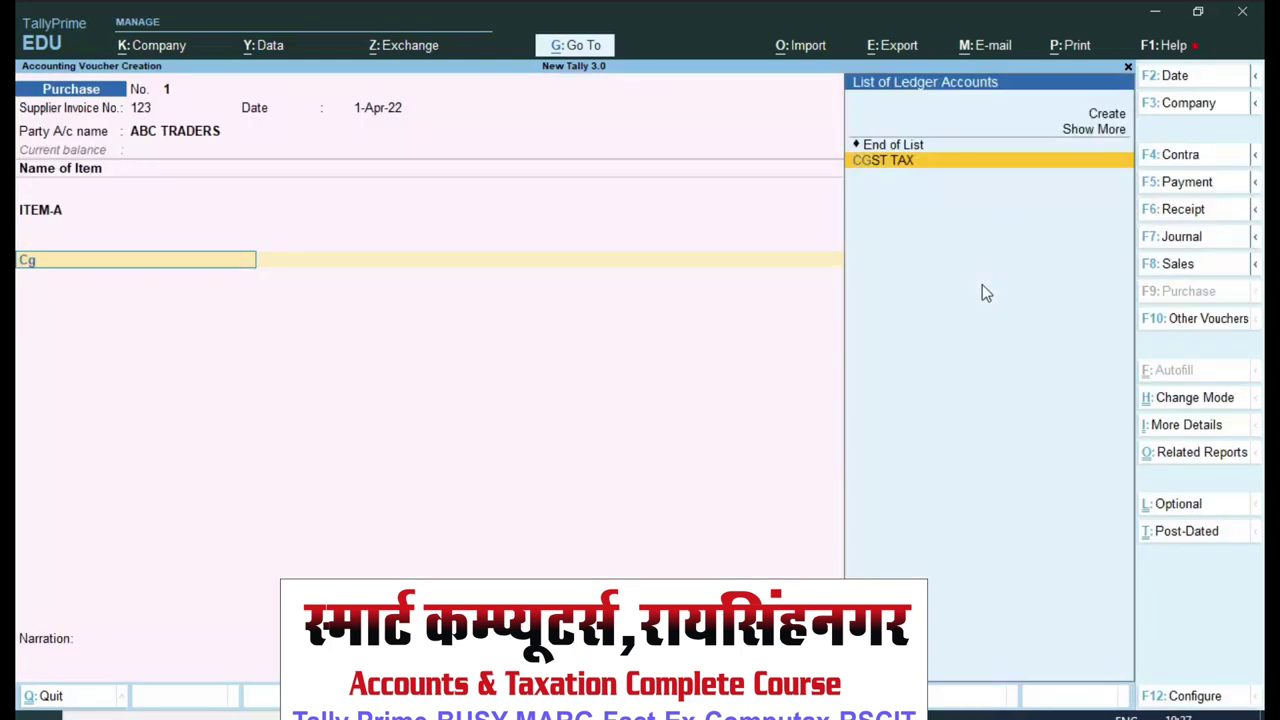
key("Return")
key("Return")
type("Sg")
key("Return")
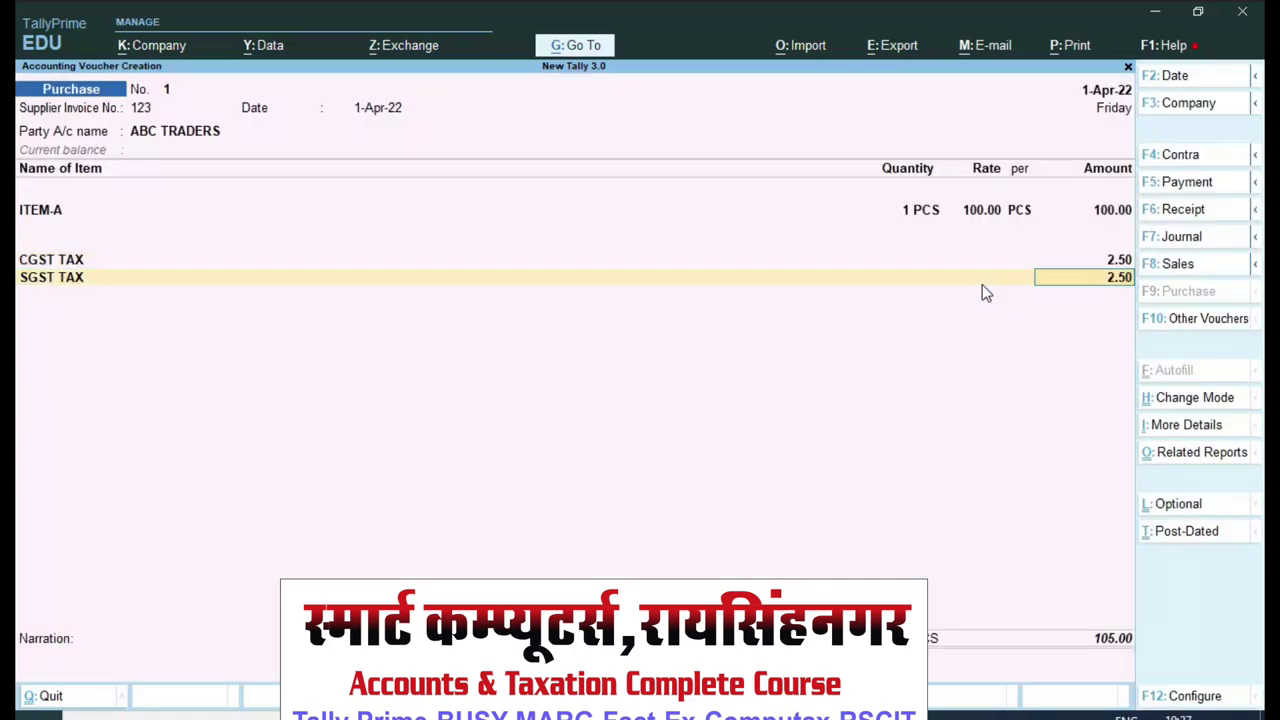
key("ctrl")
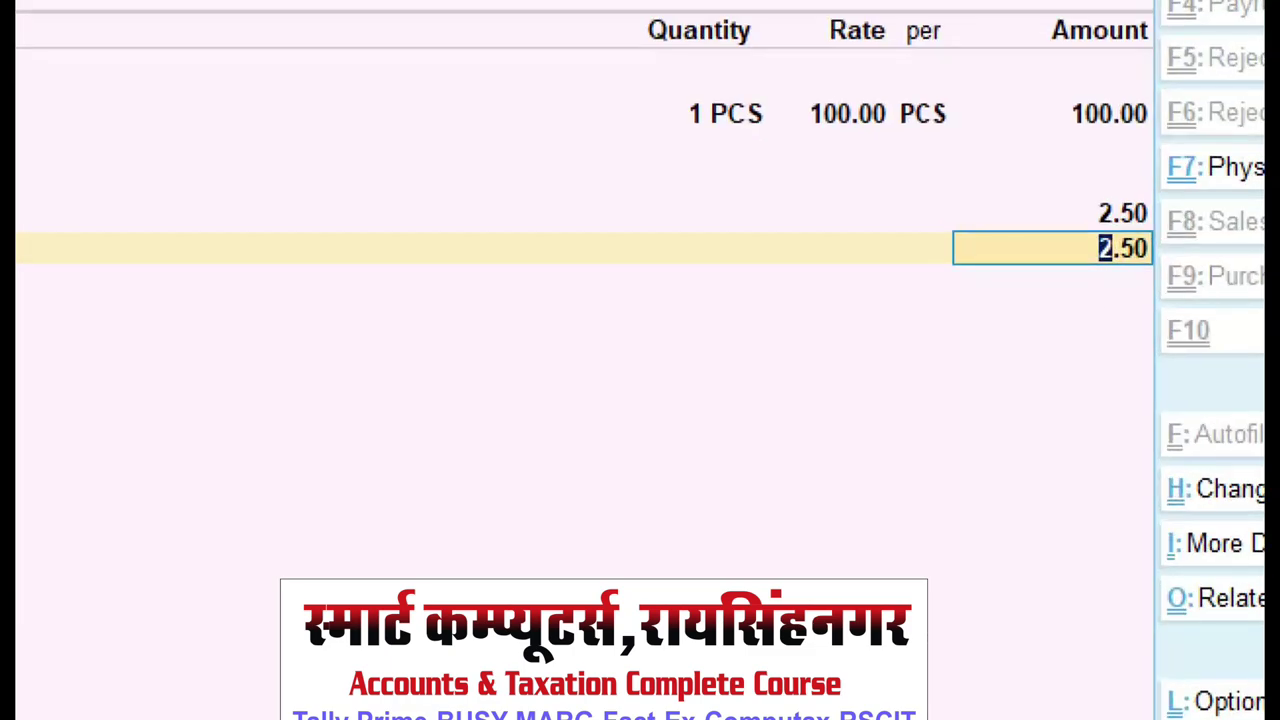
mouse_move(1014, 160)
left_mouse_down()
mouse_move(1097, 251)
mouse_move(1200, 314)
left_mouse_up()
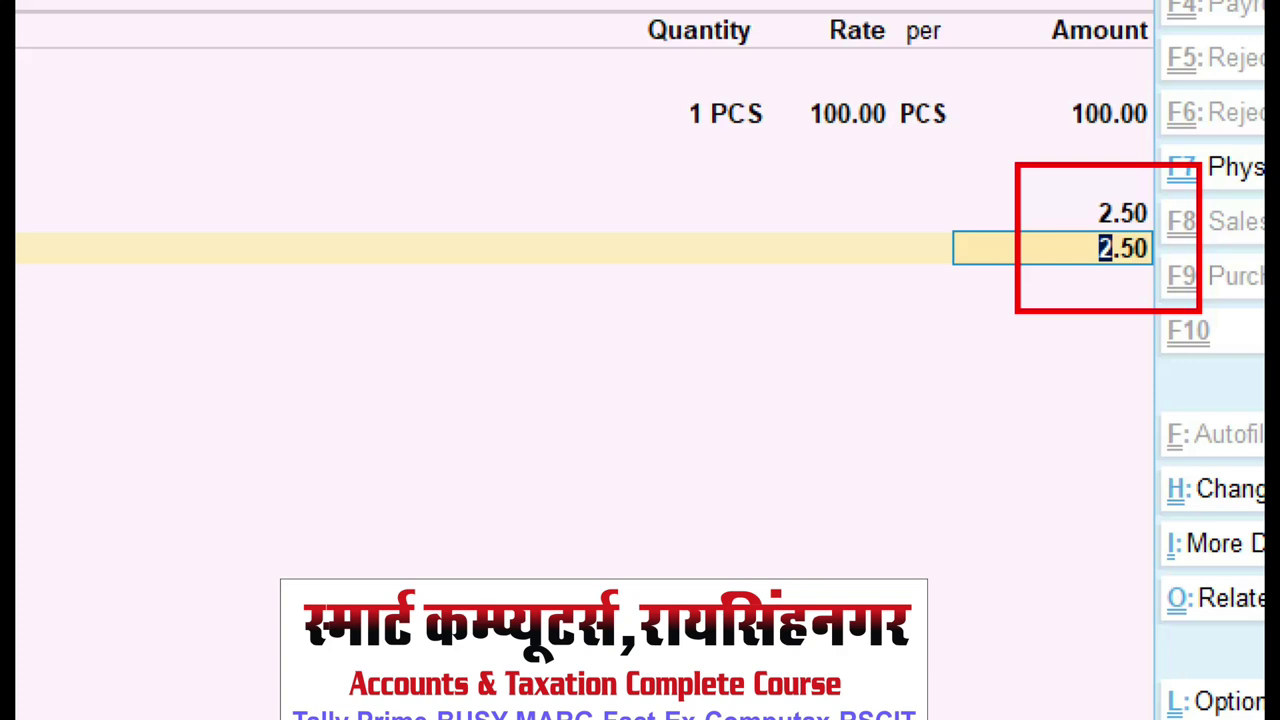
key("BackSpace")
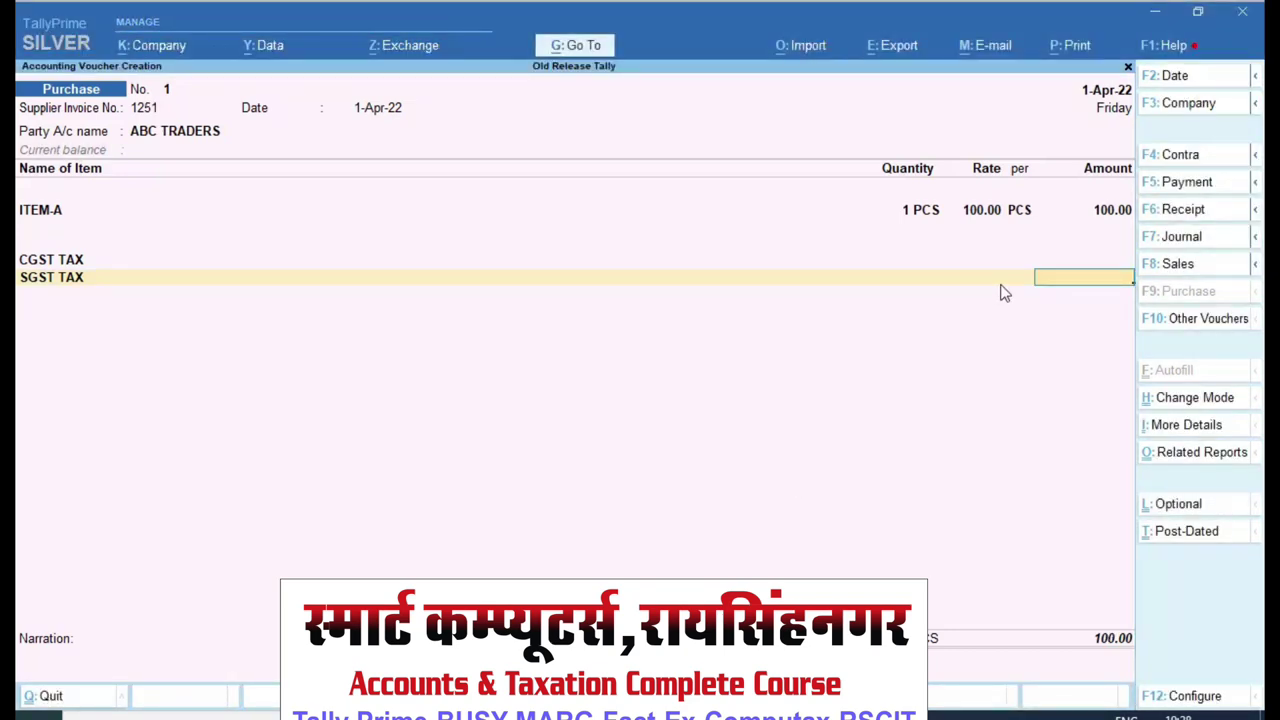
- In TallyPrime SILVER, abandon the open purchase voucher and check the GST applicable-from date in Old Release Tally's company GST details
key("Escape")
key("y")
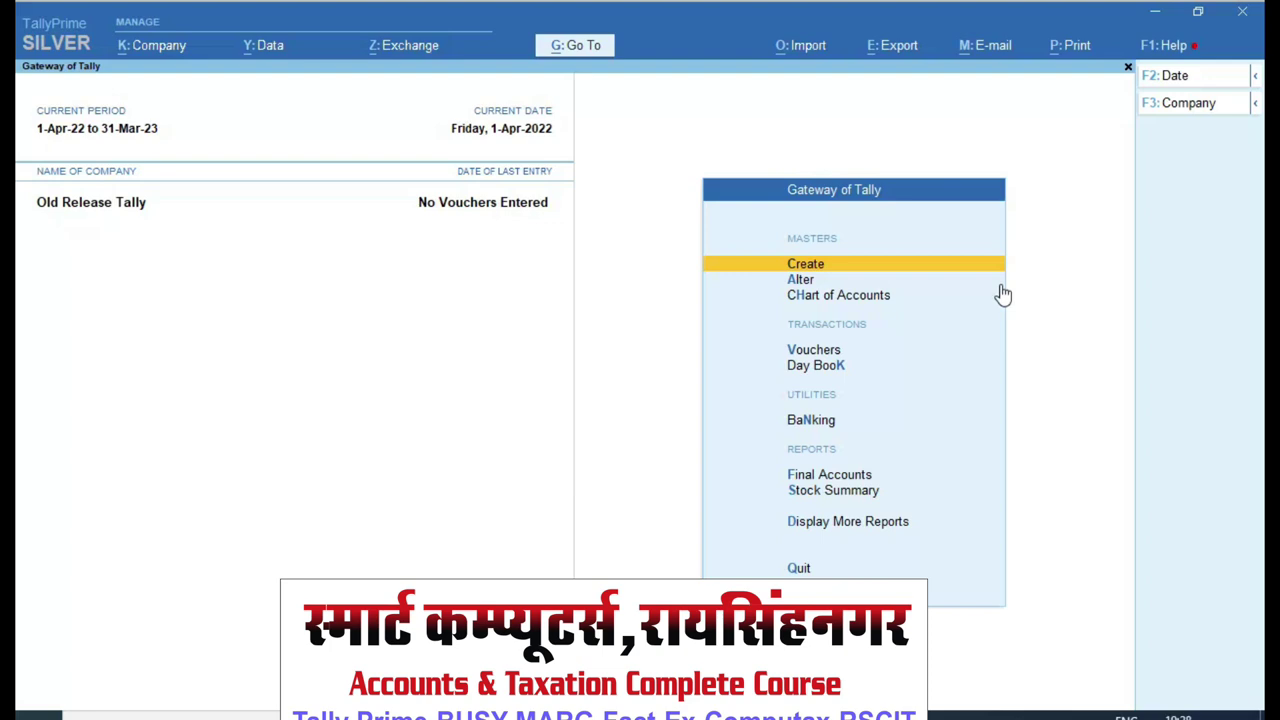
key("F11")
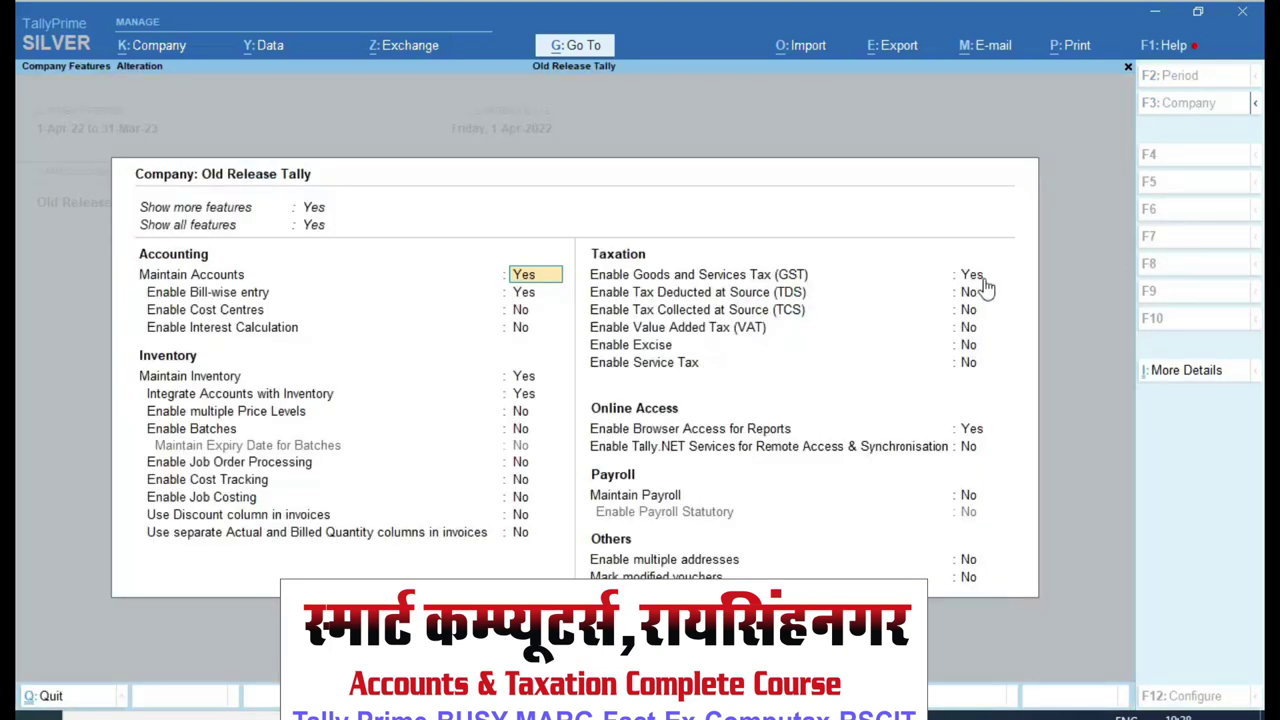
left_click(984, 283)
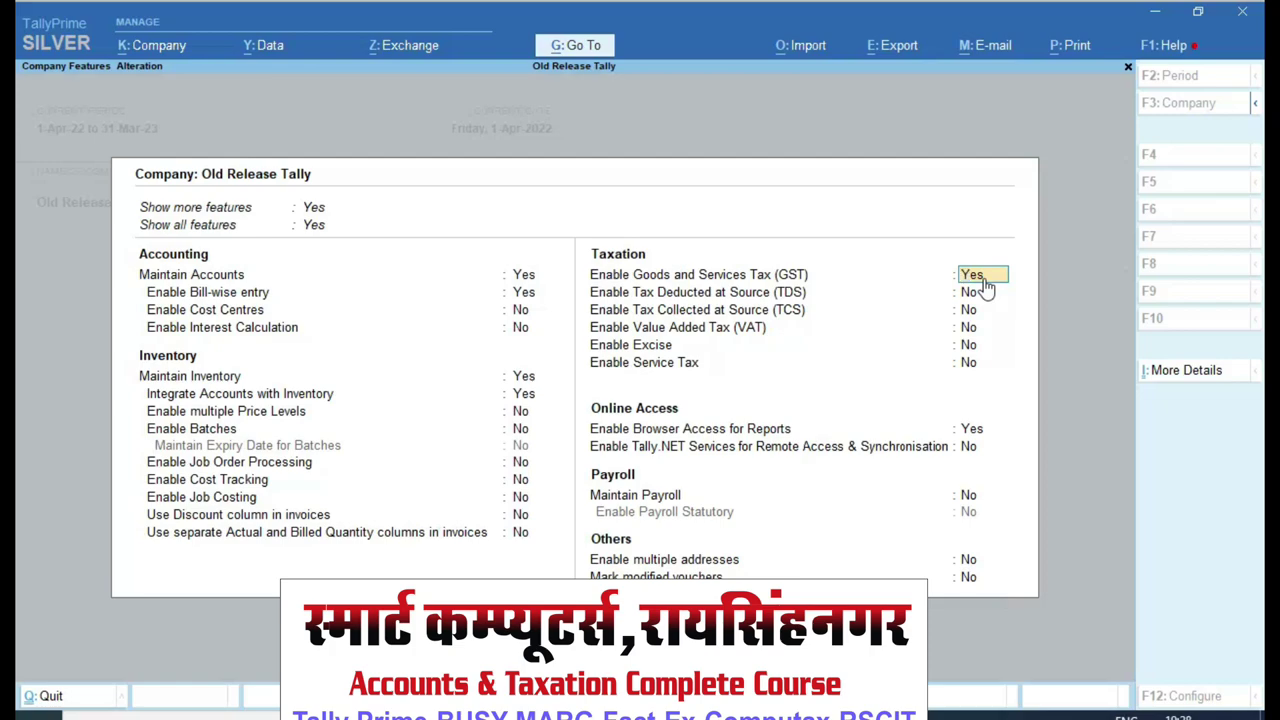
key("Return")
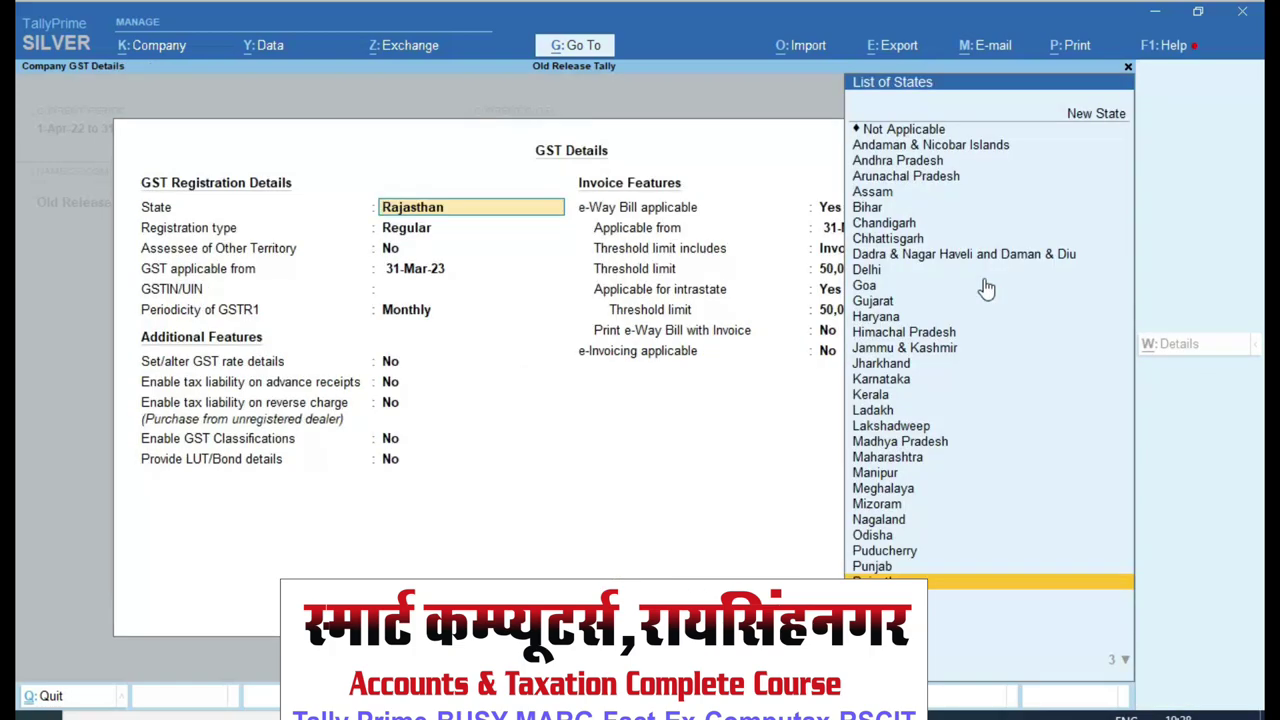
key("Return")
key("Return")
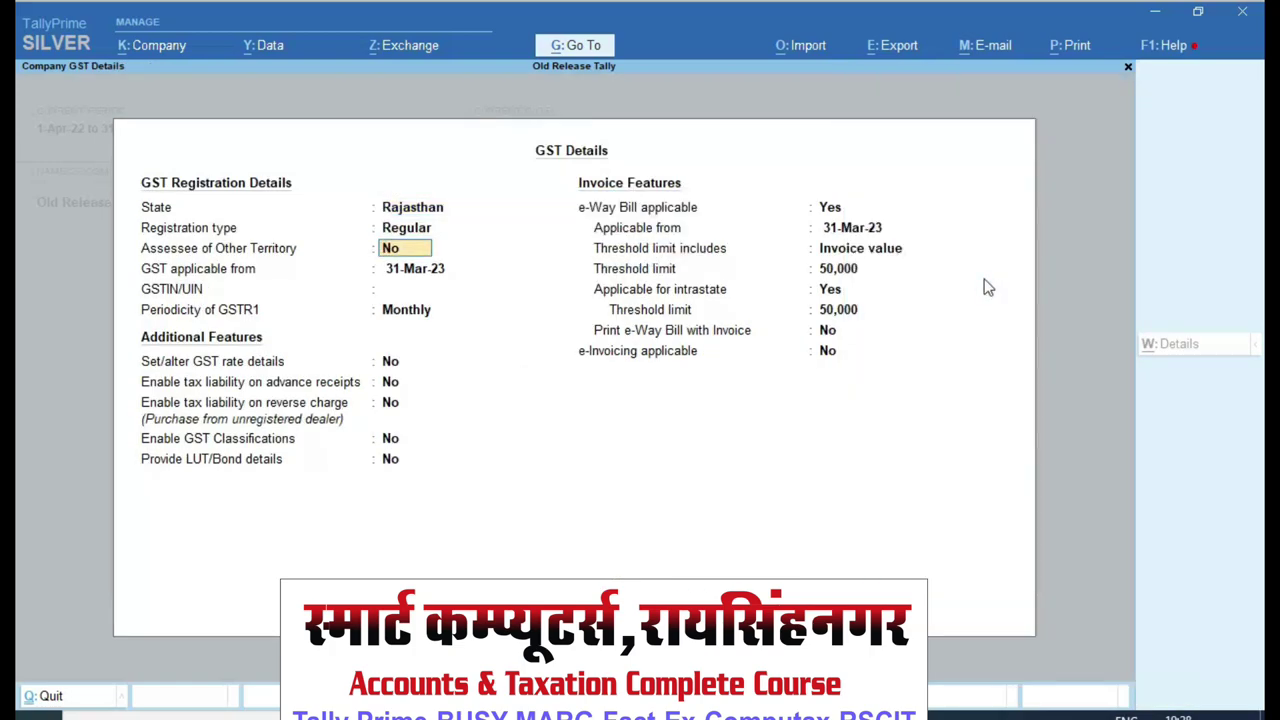
key("Return")
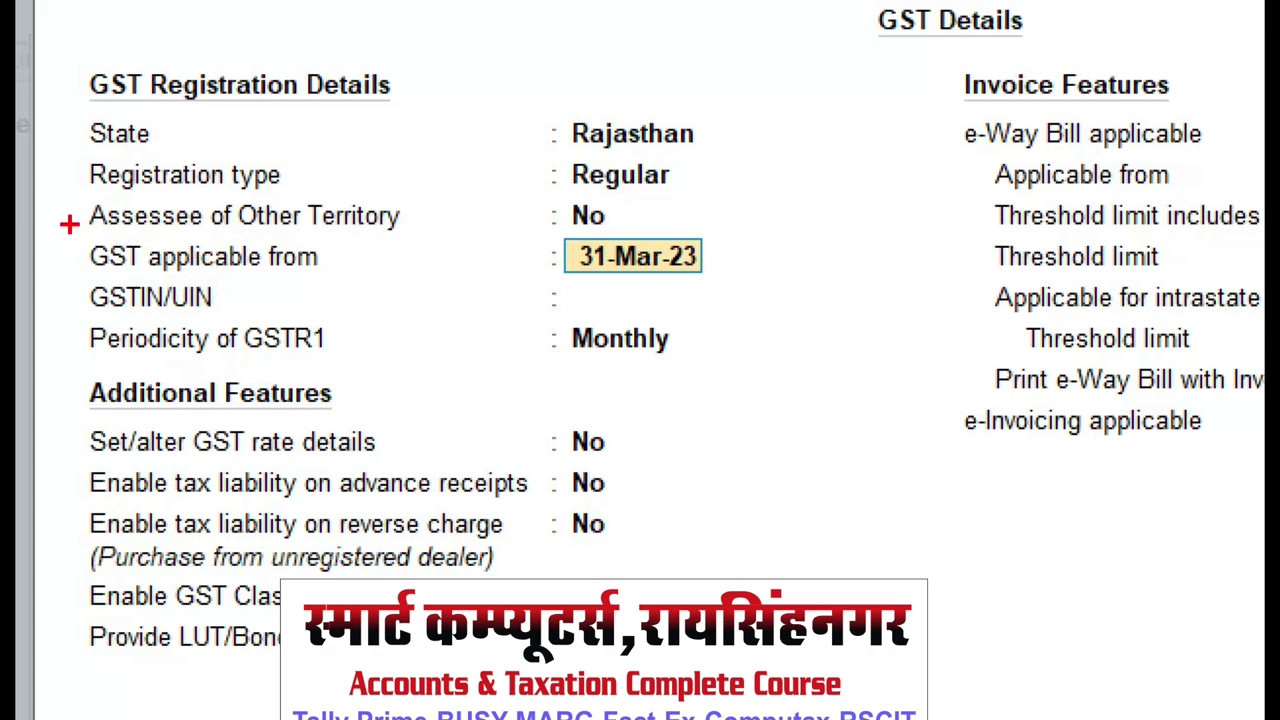
mouse_move(69, 224)
left_mouse_down()
mouse_move(549, 331)
mouse_move(792, 291)
left_mouse_up()
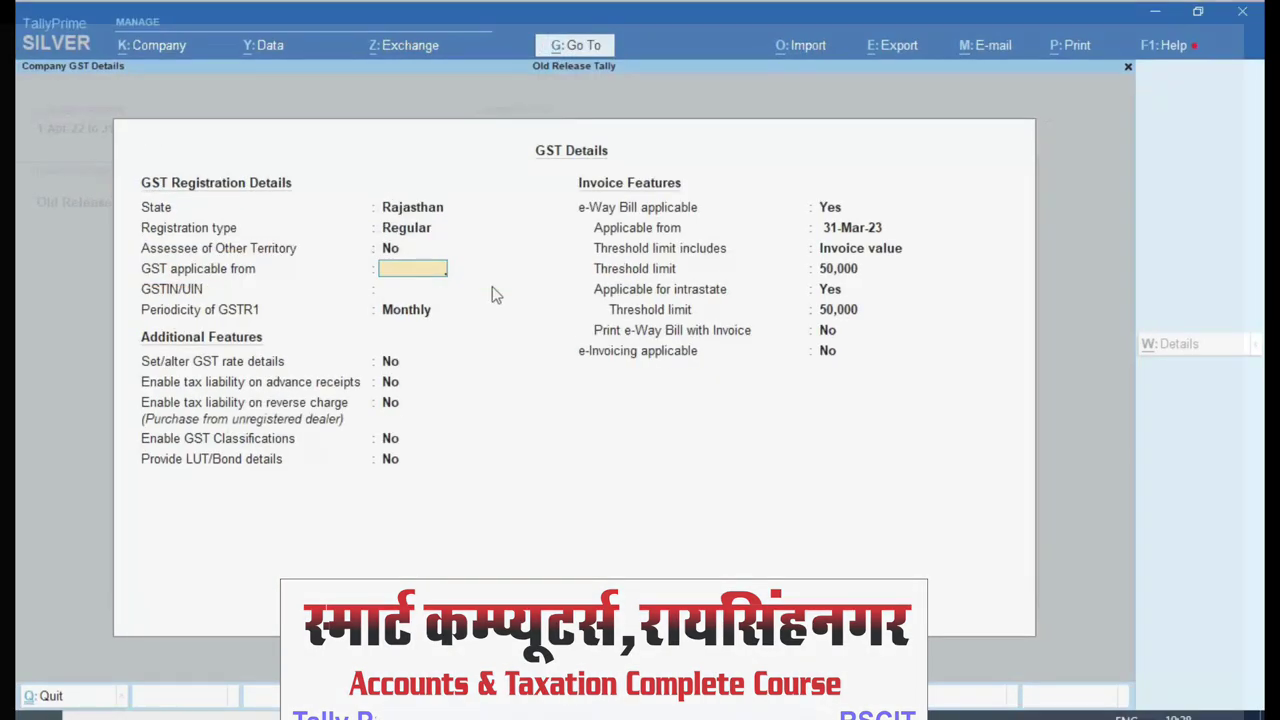
key("ctrl+a")
key("ctrl+a")
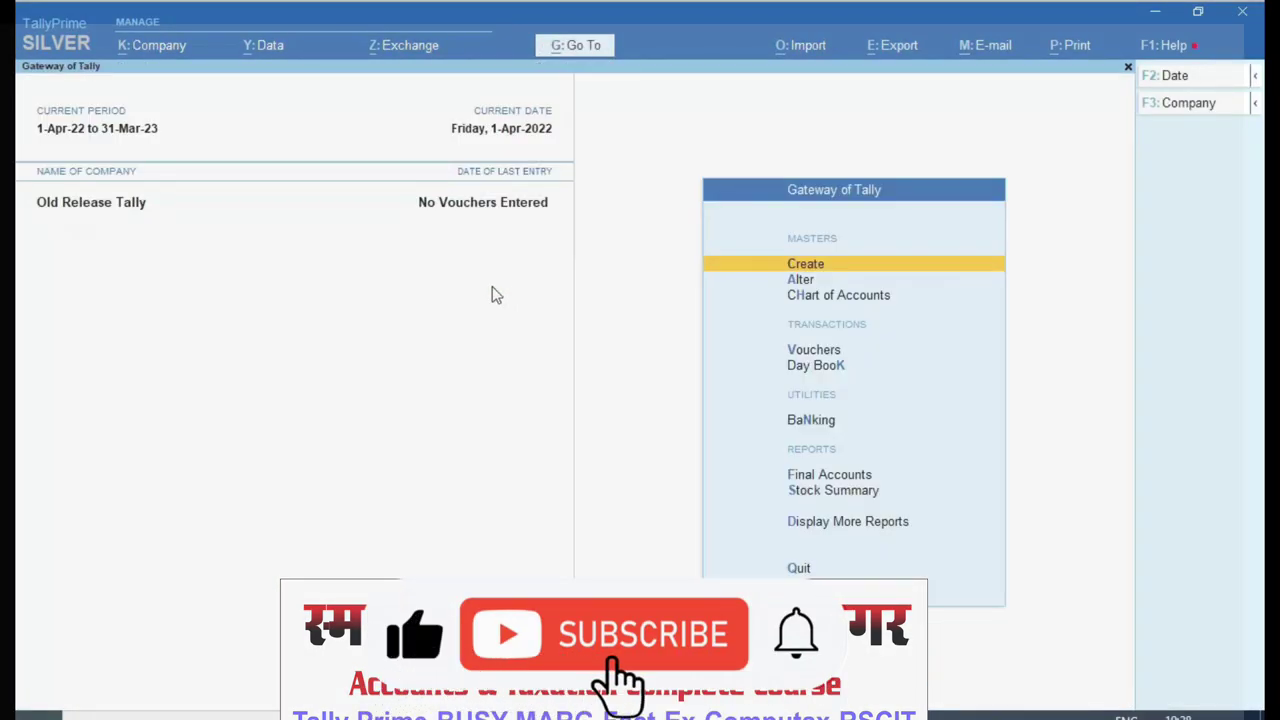
- Open a new purchase voucher in the Old Release Tally company, check its voucher date, and leave it
key("v")
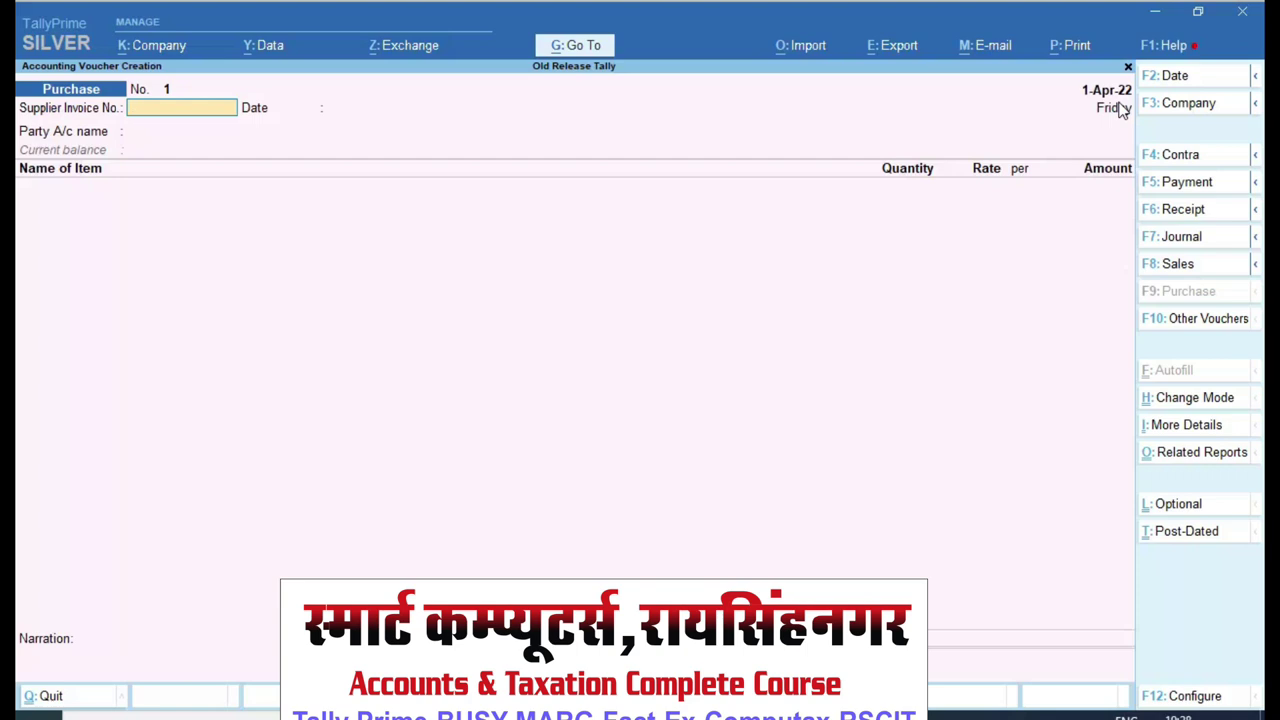
key("Escape")
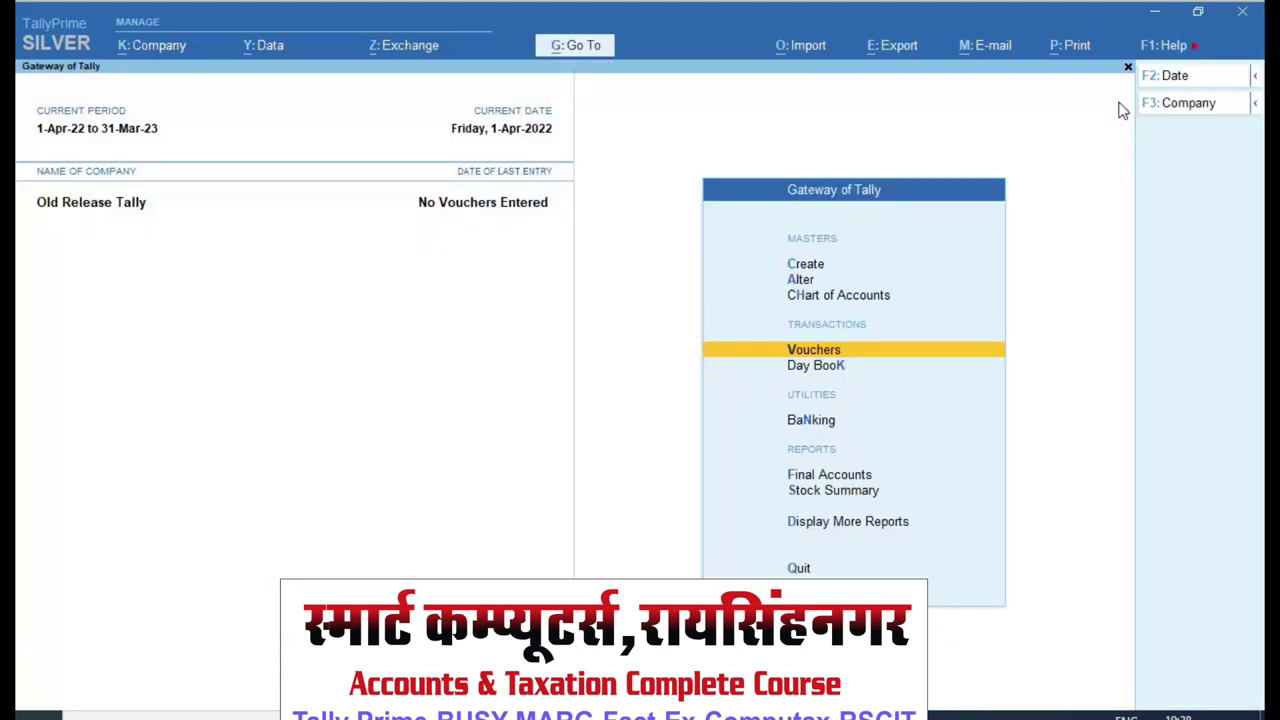
key("Up")
key("Up")
key("Up")
- Set the GST applicable-from date to 1-Apr-22 in the GST details of the Old Release Tally company
key("F11")
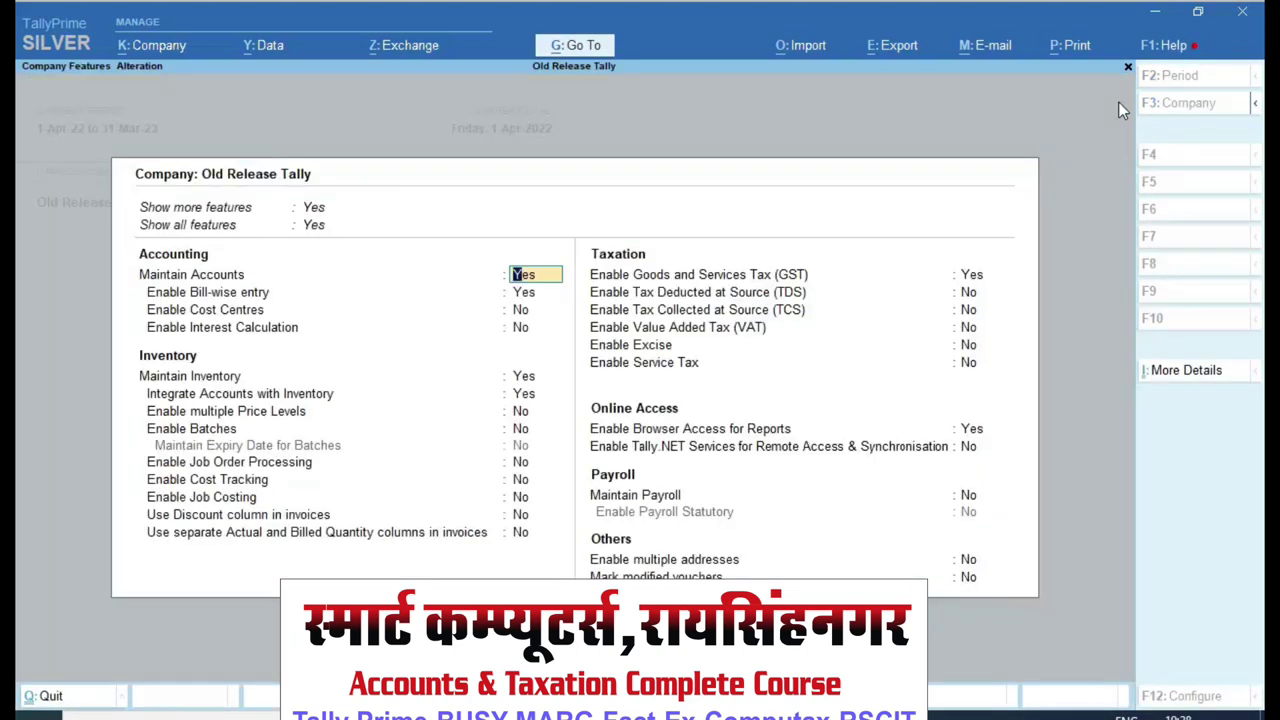
key("Down")
key("Down")
key("Down")
key("Down")
key("Down")
key("Down")
key("Down")
key("Down")
key("Down")
key("Down")
key("Down")
key("Down")
key("Down")
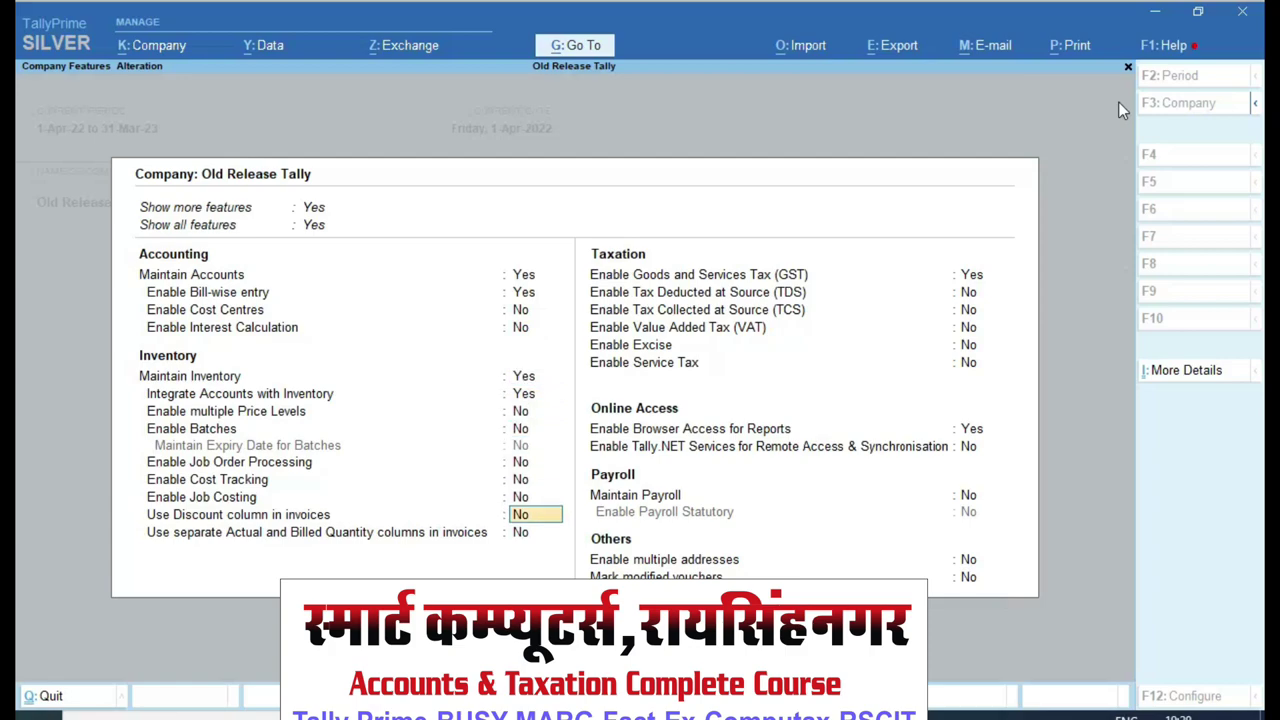
key("Return")
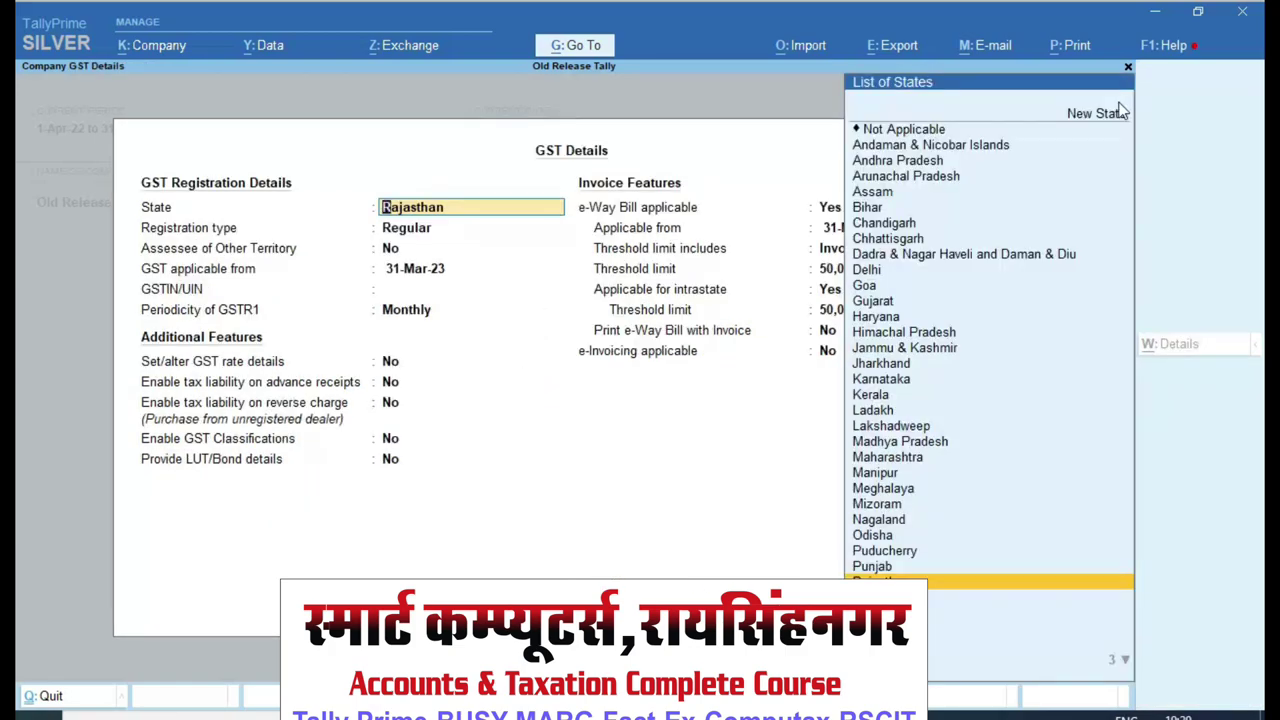
key("Return")
key("Return")
key("Return")
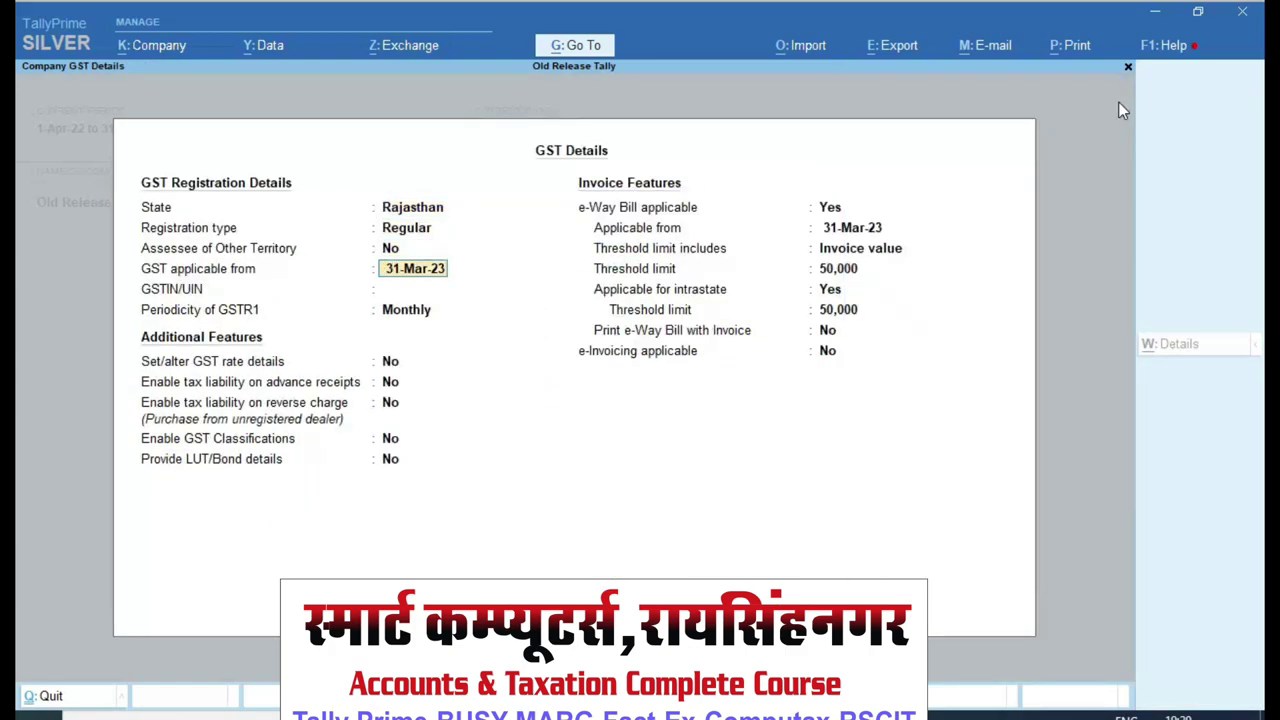
type("1.4.2")
type("2")
key("Return")
- Set the e-Way Bill applicable-from date to 1-Apr-22 and save the company's GST details and features
key("Return")
key("Return")
key("Return")
key("Return")
key("Return")
key("Return")
key("Return")
key("Return")
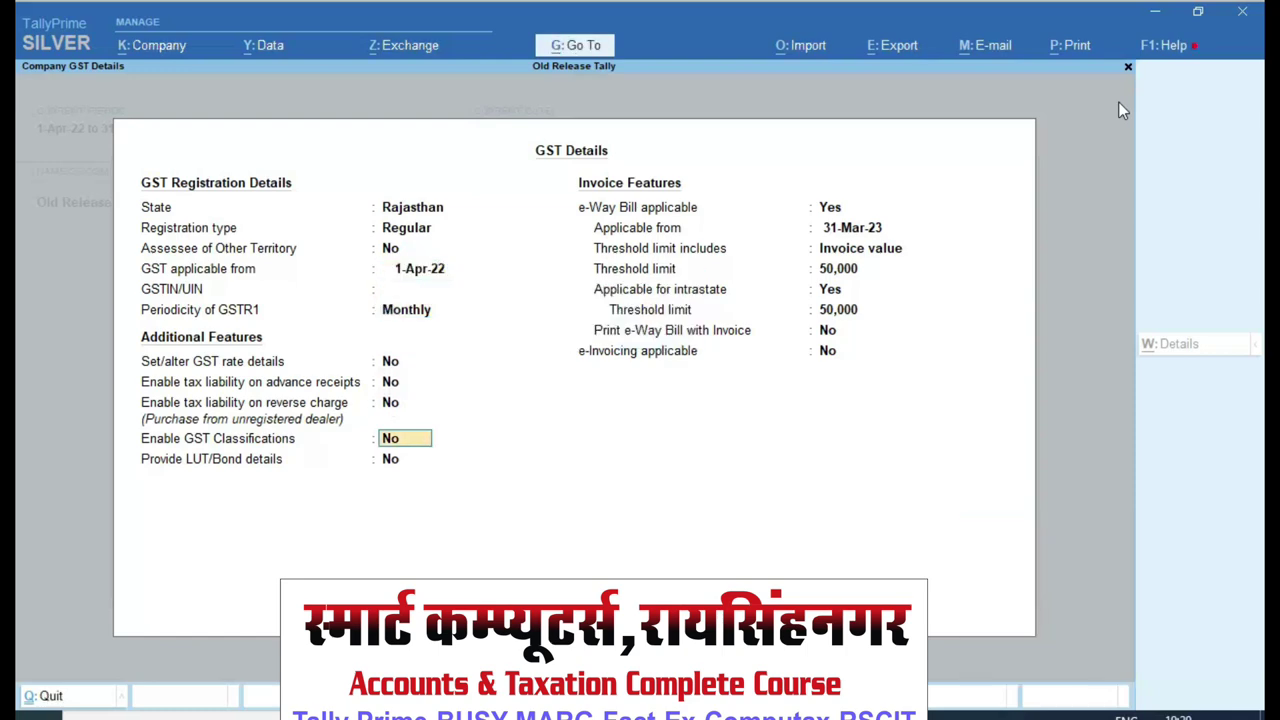
type("1.4.22")
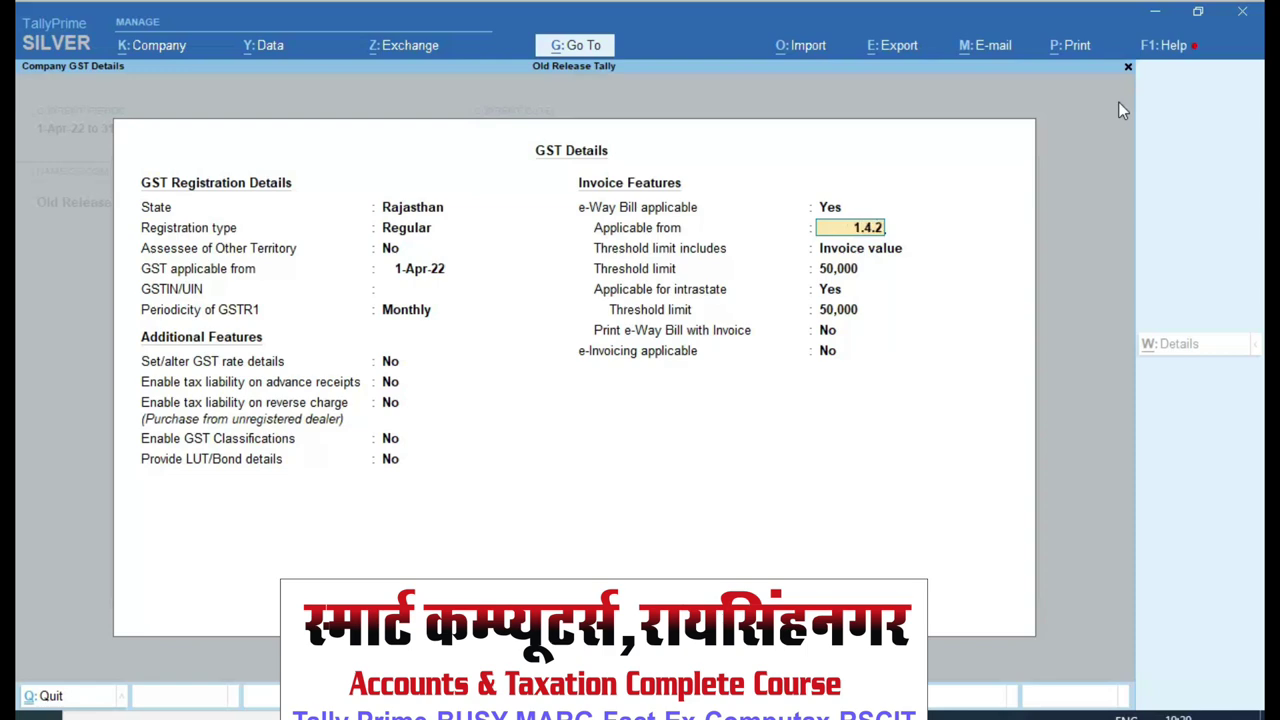
key("Return")
key("Return")
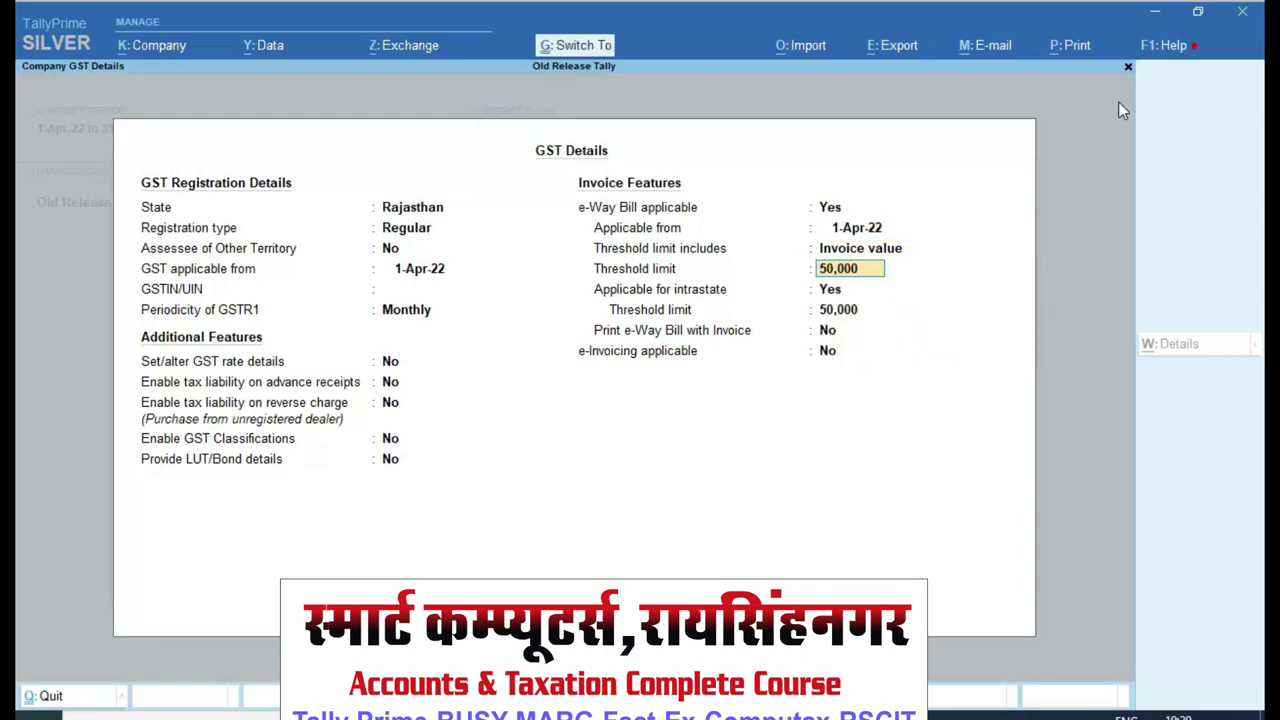
key("ctrl+a")
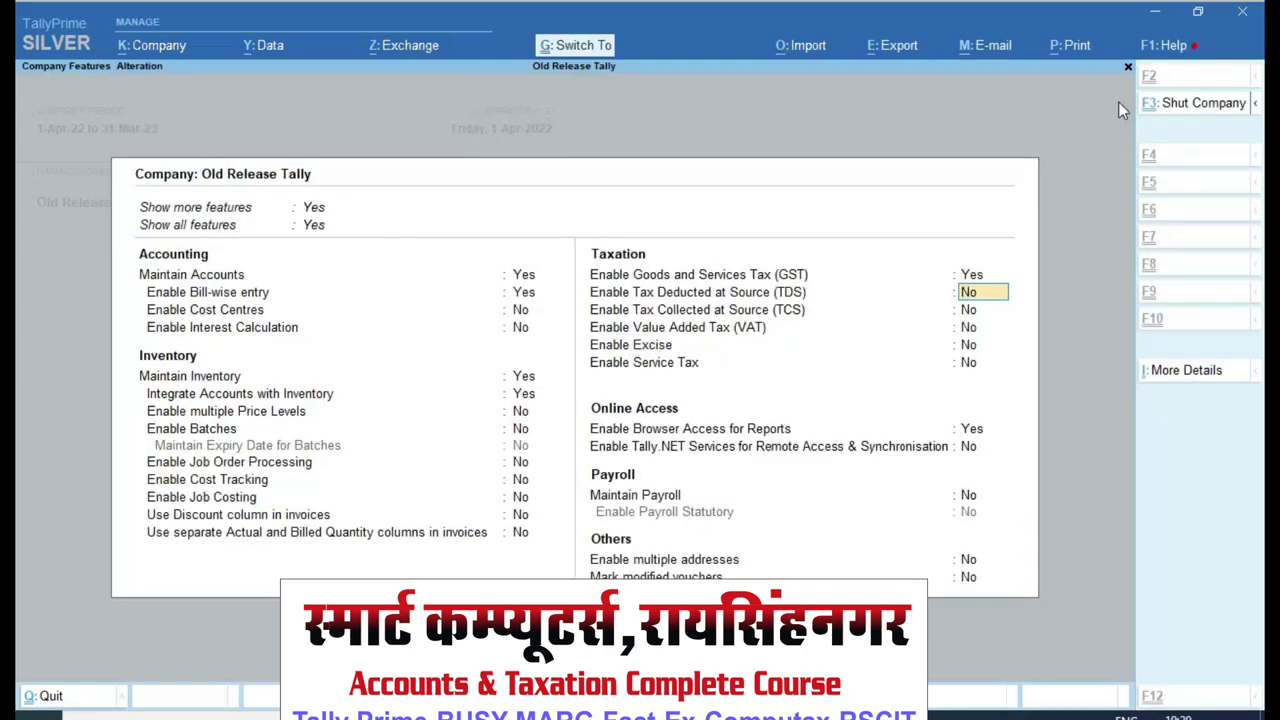
key("ctrl+a")
- Start a purchase voucher with supplier invoice number 1234 dated 1-Apr-22, party ABC TRADERS and stock item ITEM-A
key("v")
key("F9")
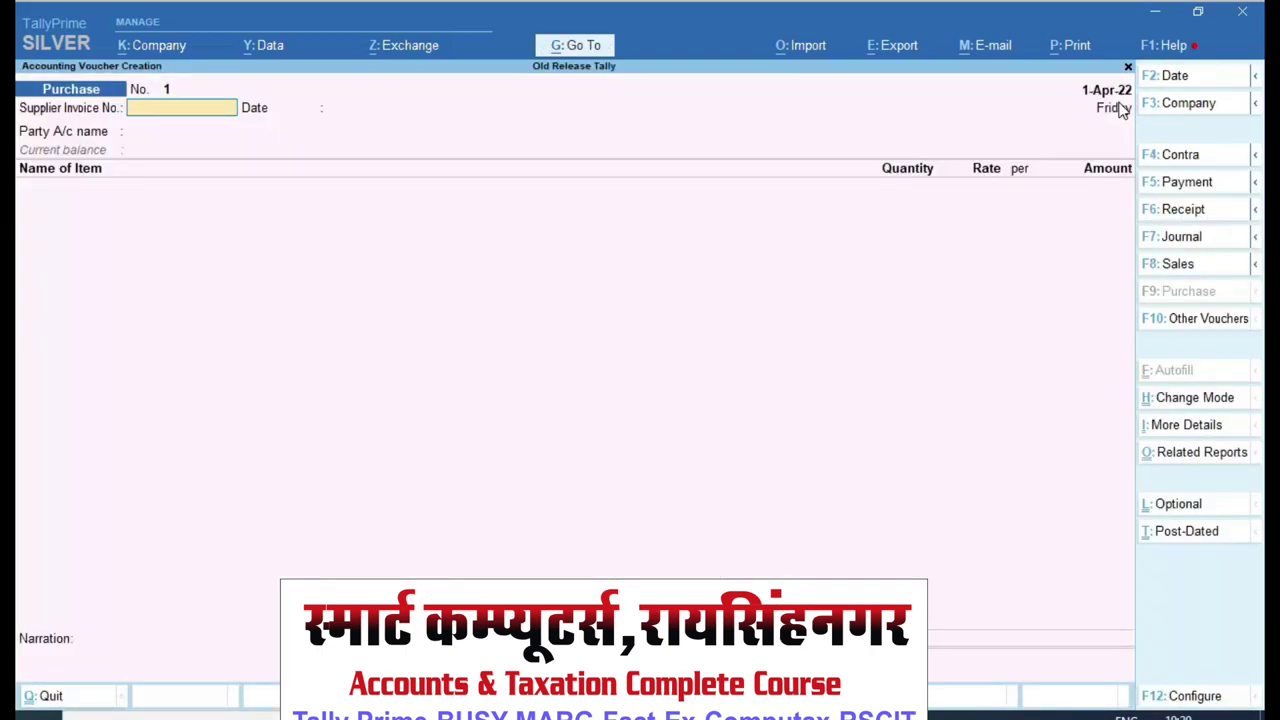
type("1234")
key("Return")
key("Return")
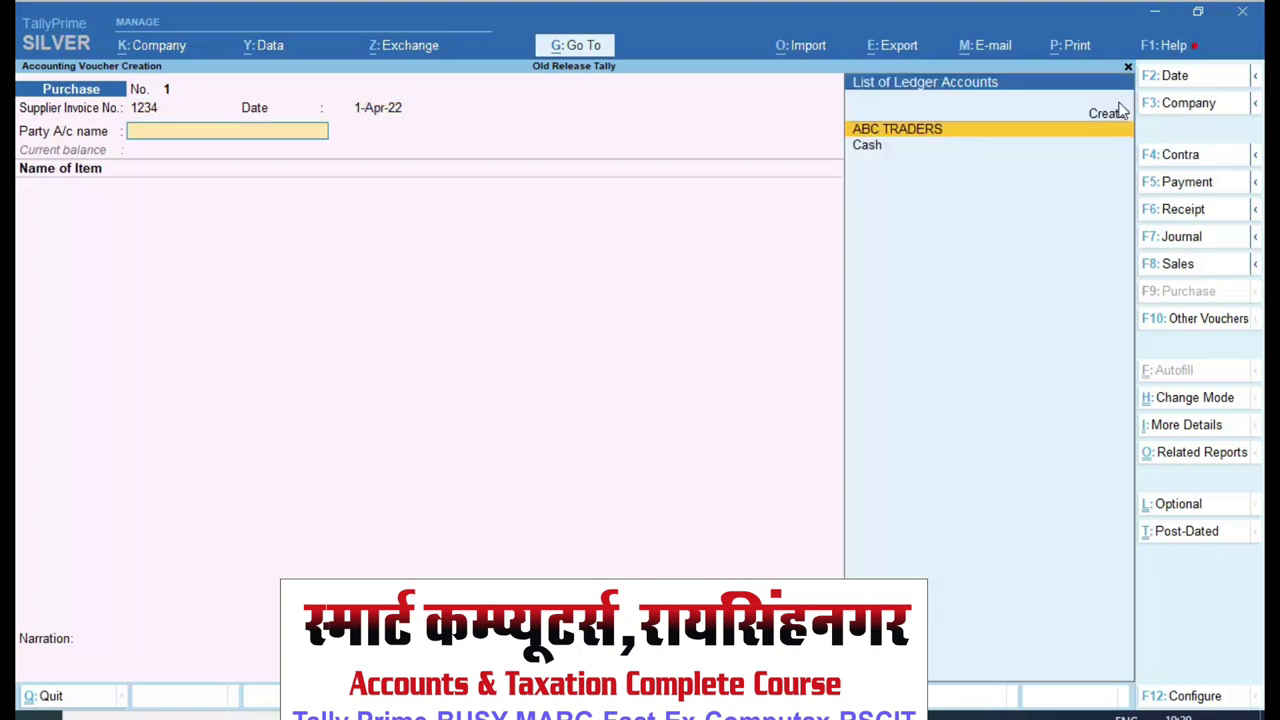
key("Return")
key("Return")
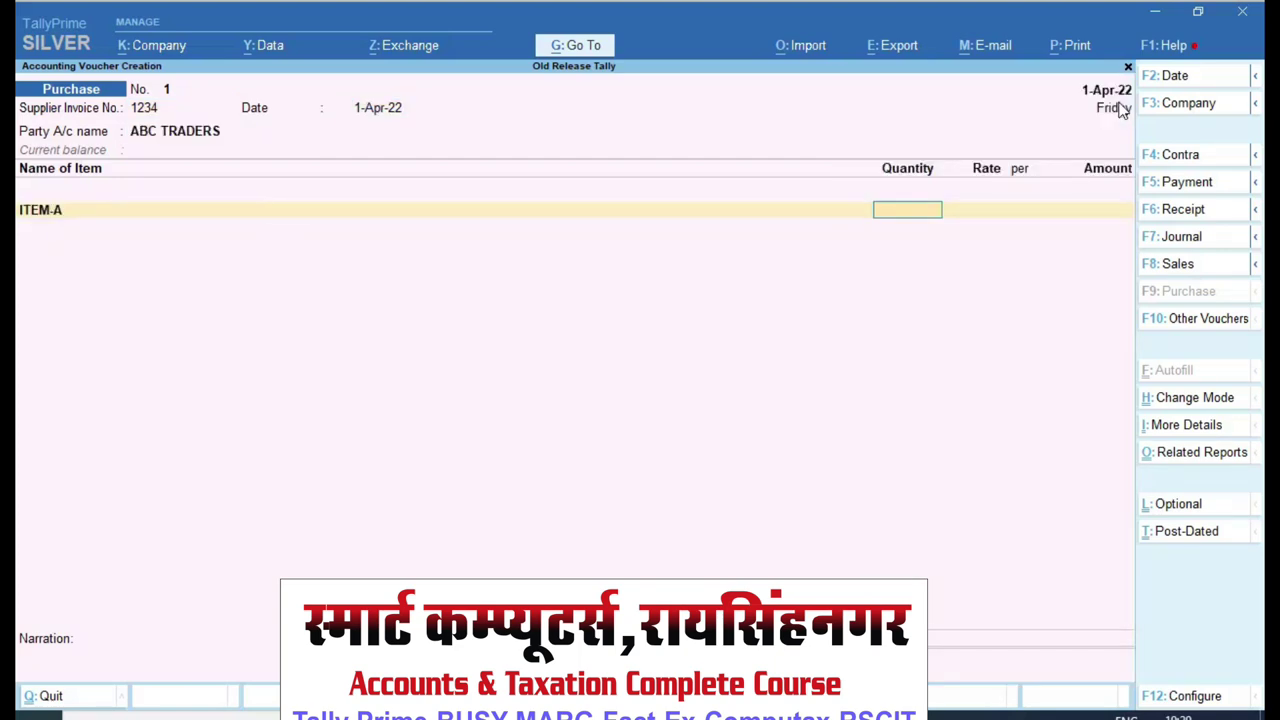
- Enter 1 PCS of ITEM-A at rate 100 and allocate the amount to the Purchae 5% ledger
type("1")
key("Return")
type("100")
key("Return")
key("Return")
key("Return")
key("Return")
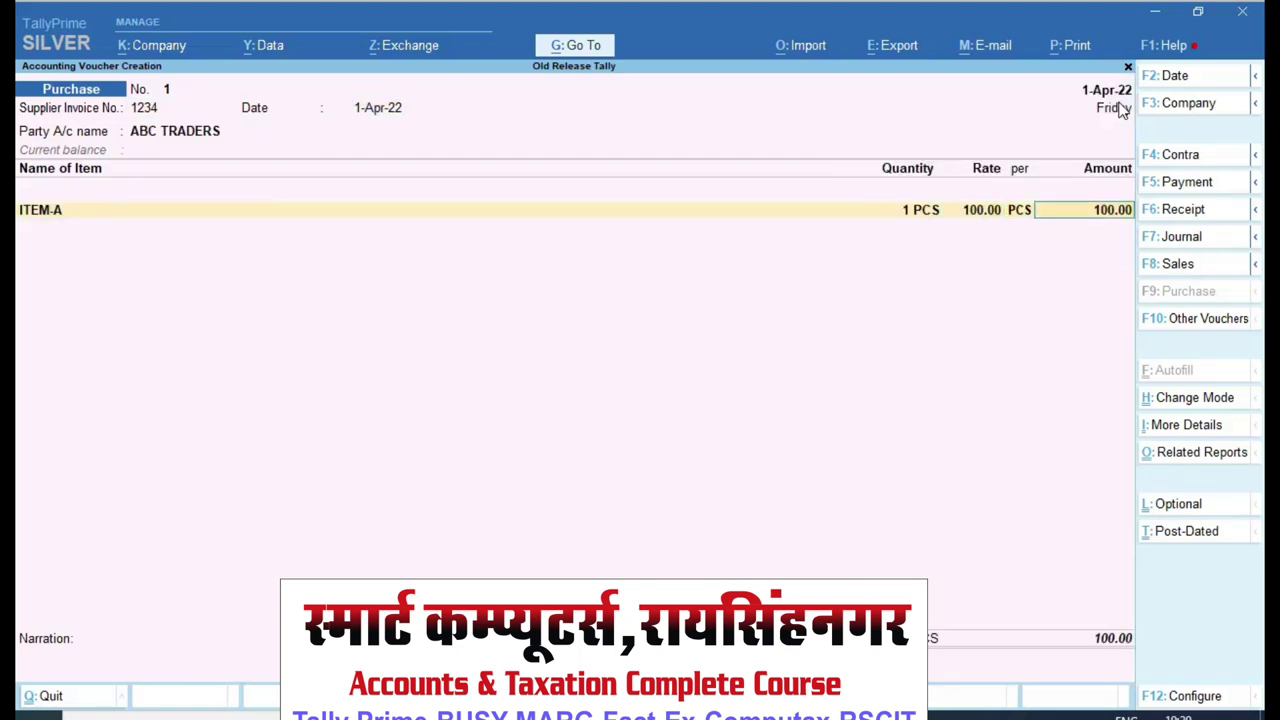
key("Return")
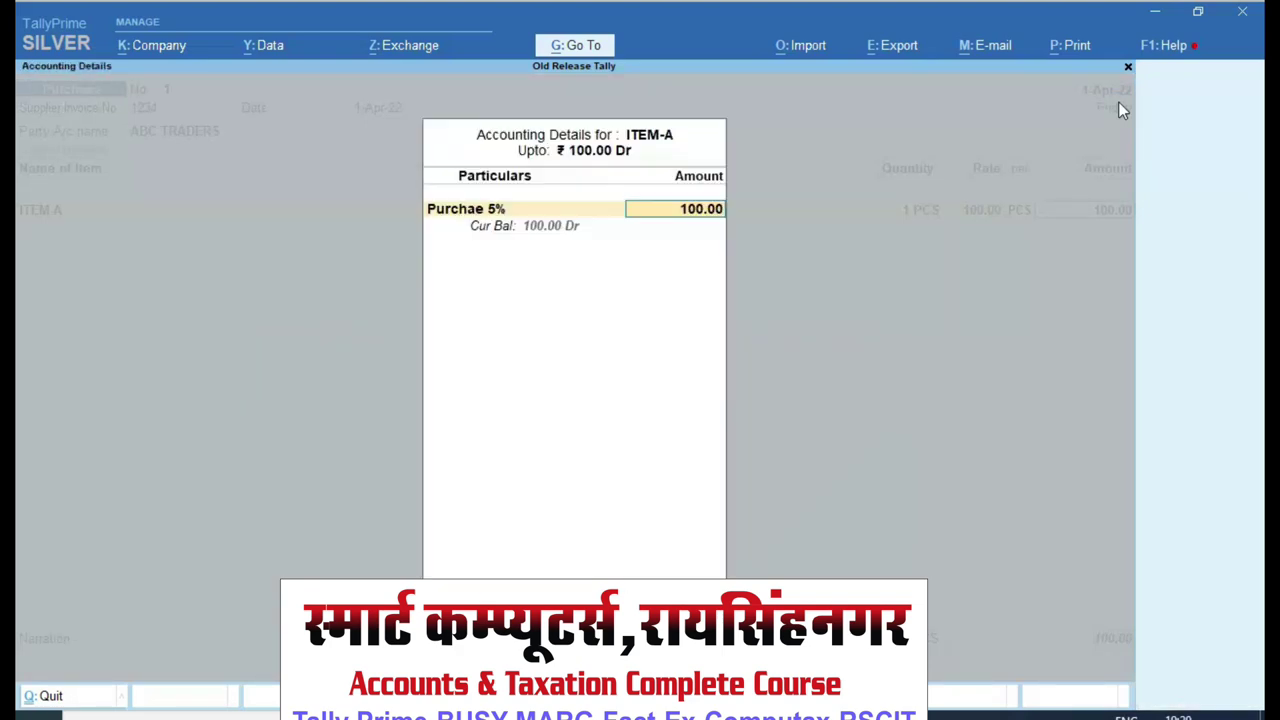
key("Return")
key("Return")
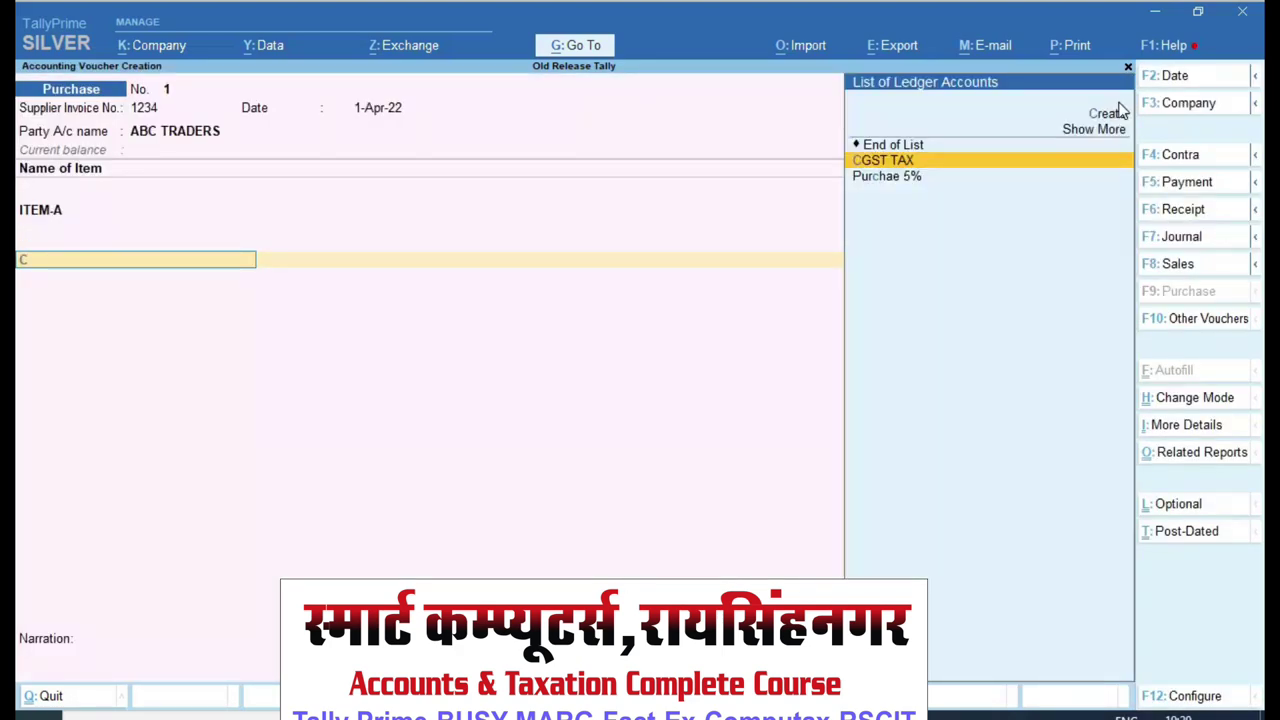
- Add the CGST TAX and SGST TAX ledgers below ITEM-A and check whether their tax amounts are calculated
key("Return")
type("s")
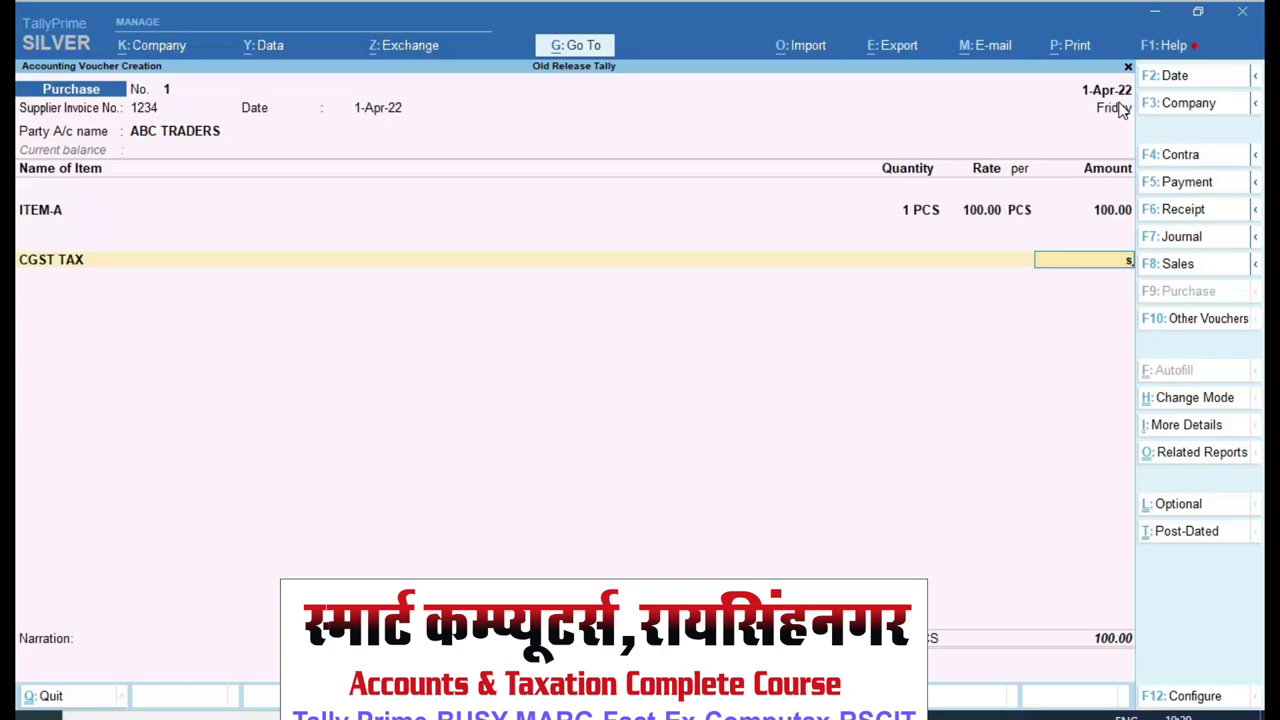
key("Return")
type("sg")
key("Return")
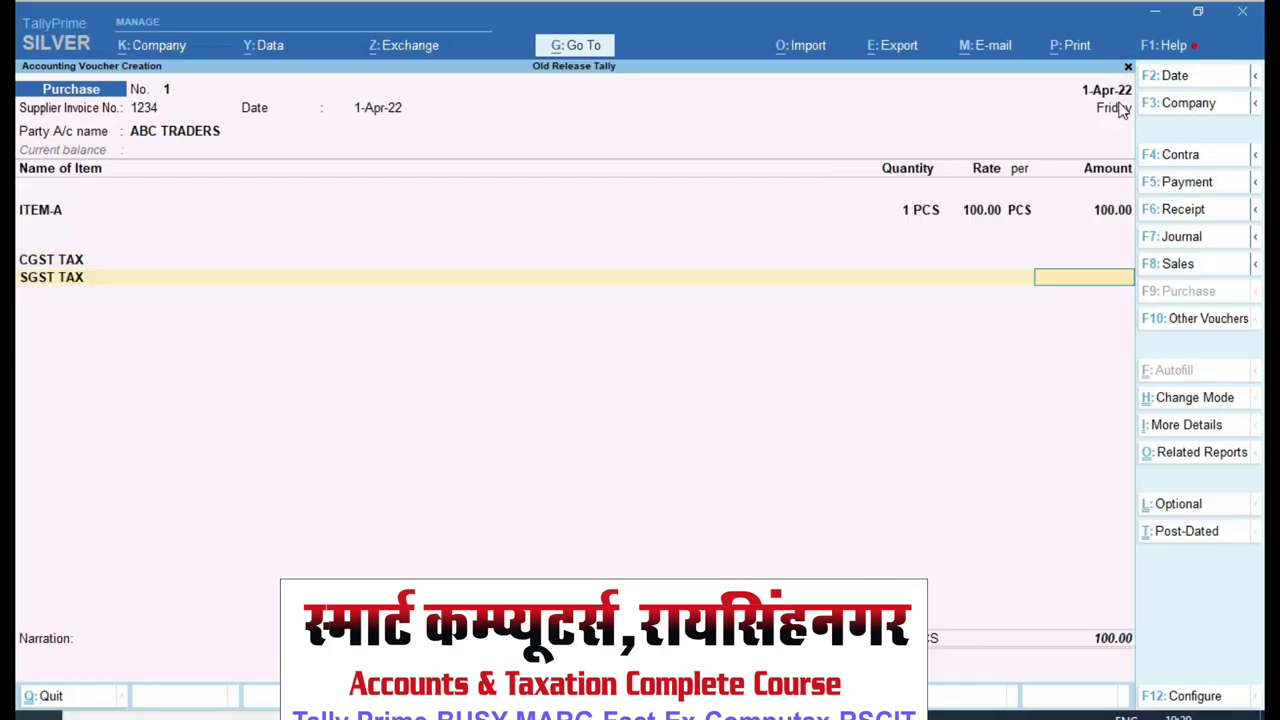
key("ctrl")
key("Escape")
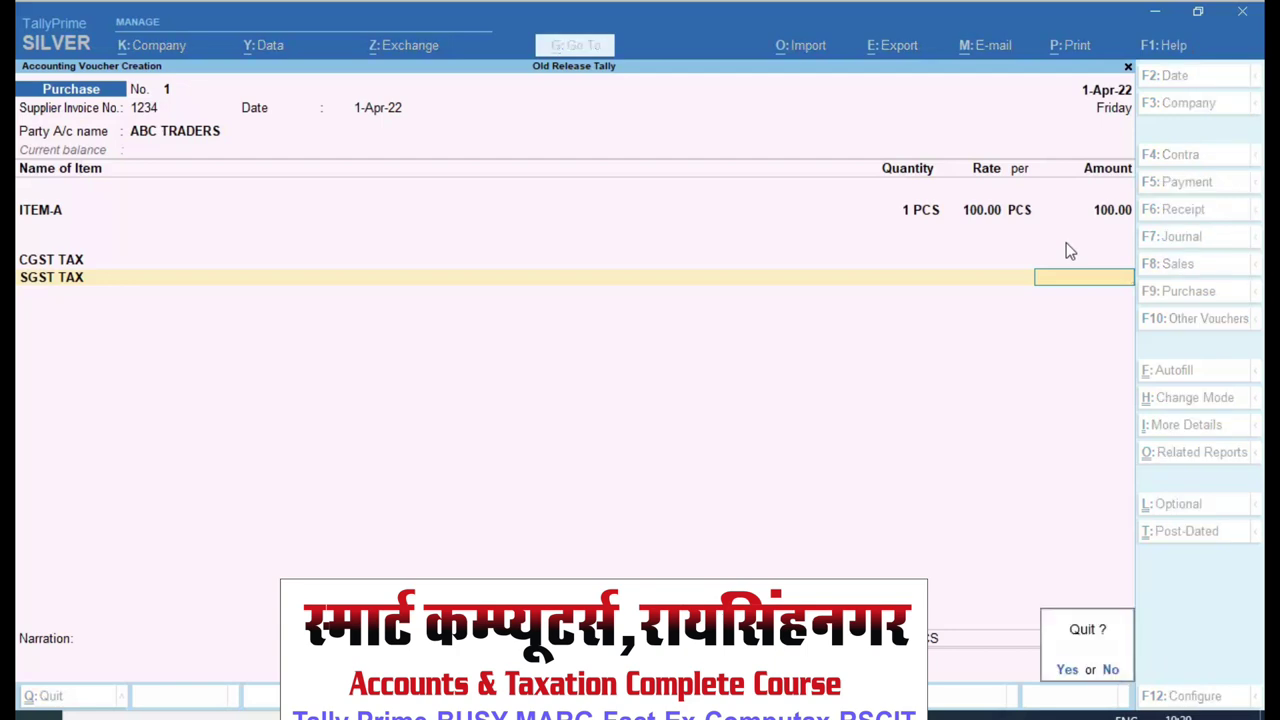
key("n")
- Open the ABC TRADERS party ledger from the voucher and check its state and tax registration details
key("BackSpace")
key("BackSpace")
key("BackSpace")
key("BackSpace")
key("BackSpace")
key("BackSpace")
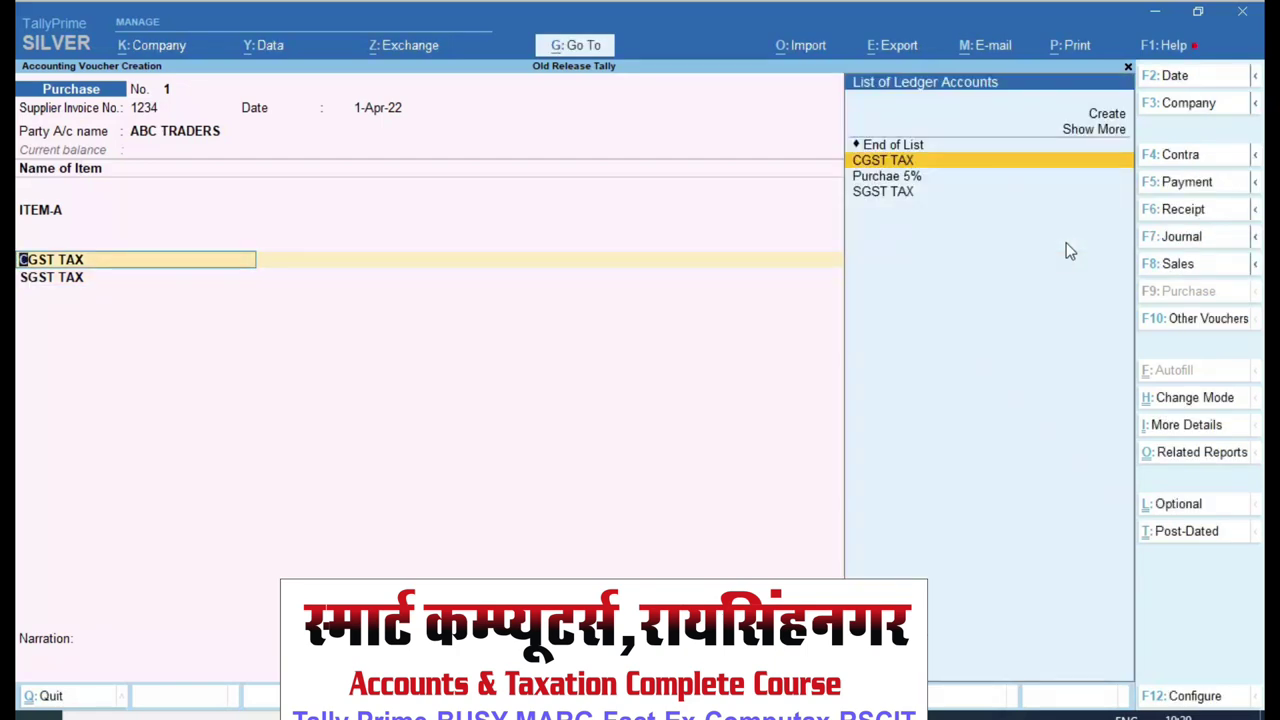
key("BackSpace")
key("BackSpace")
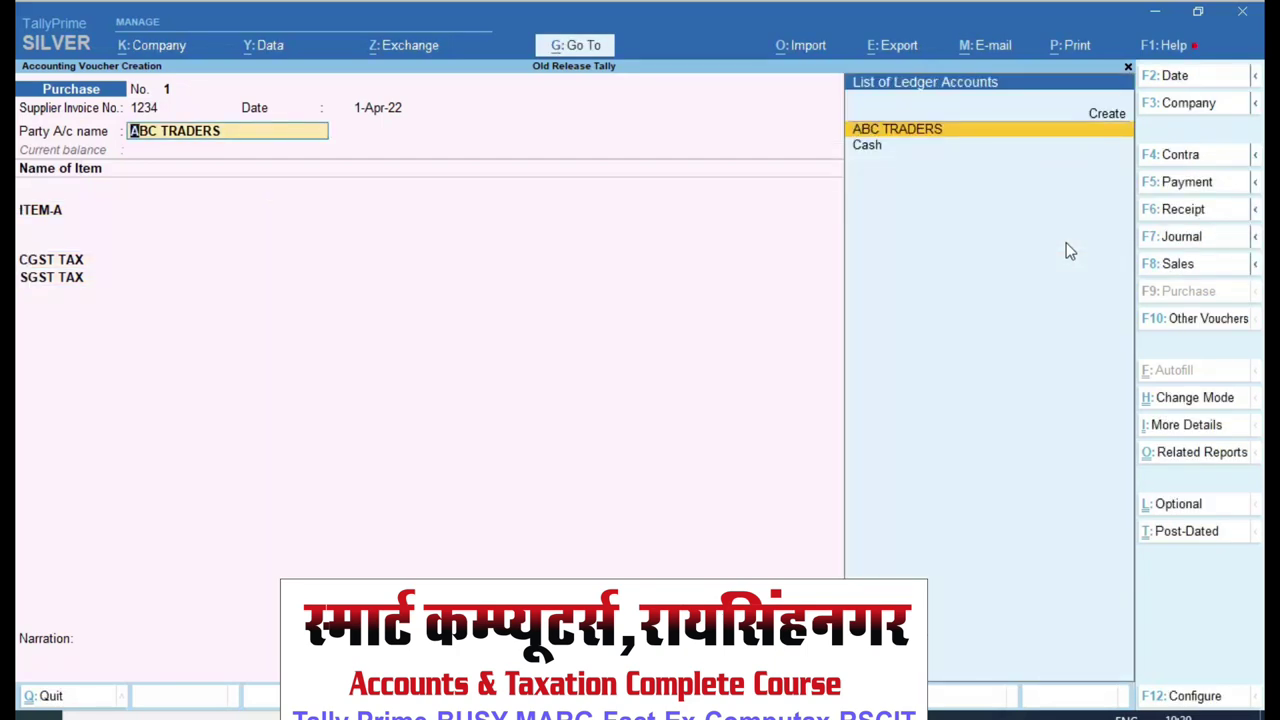
key("ctrl")
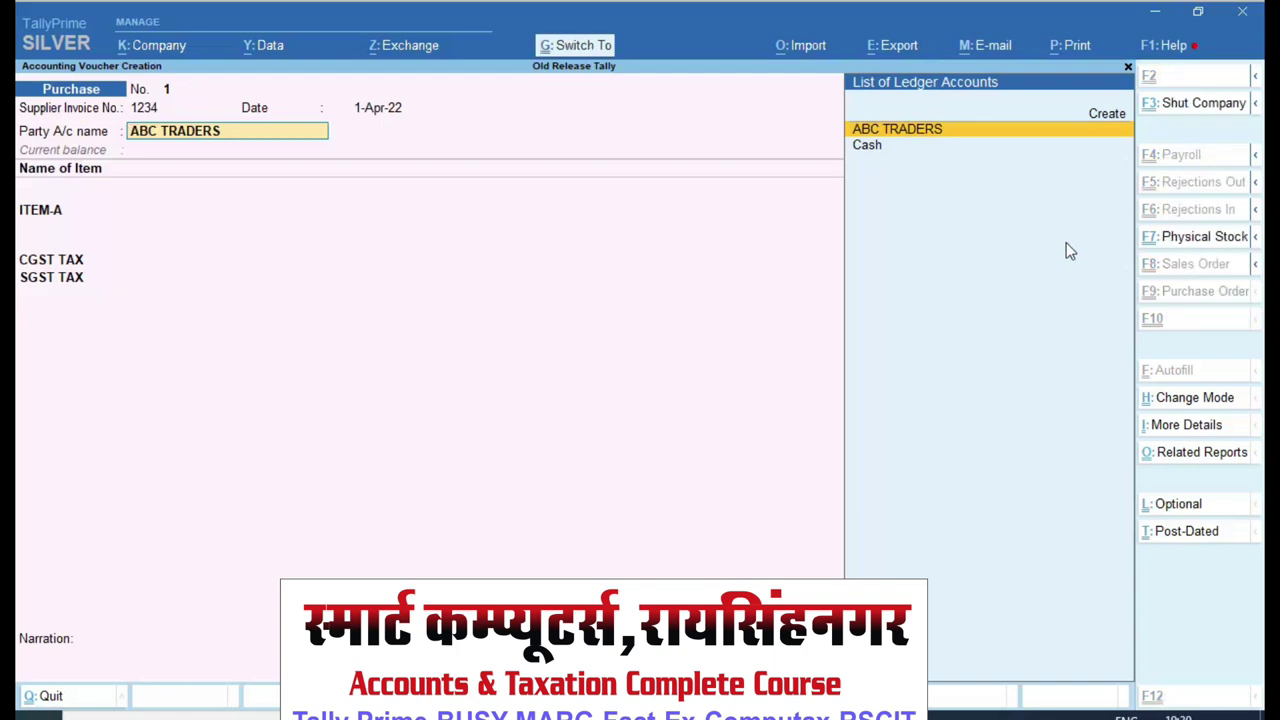
key("ctrl+Return")
key("Return")
key("Return")
key("Return")
key("Return")
key("Return")
key("Return")
key("Return")
key("Return")
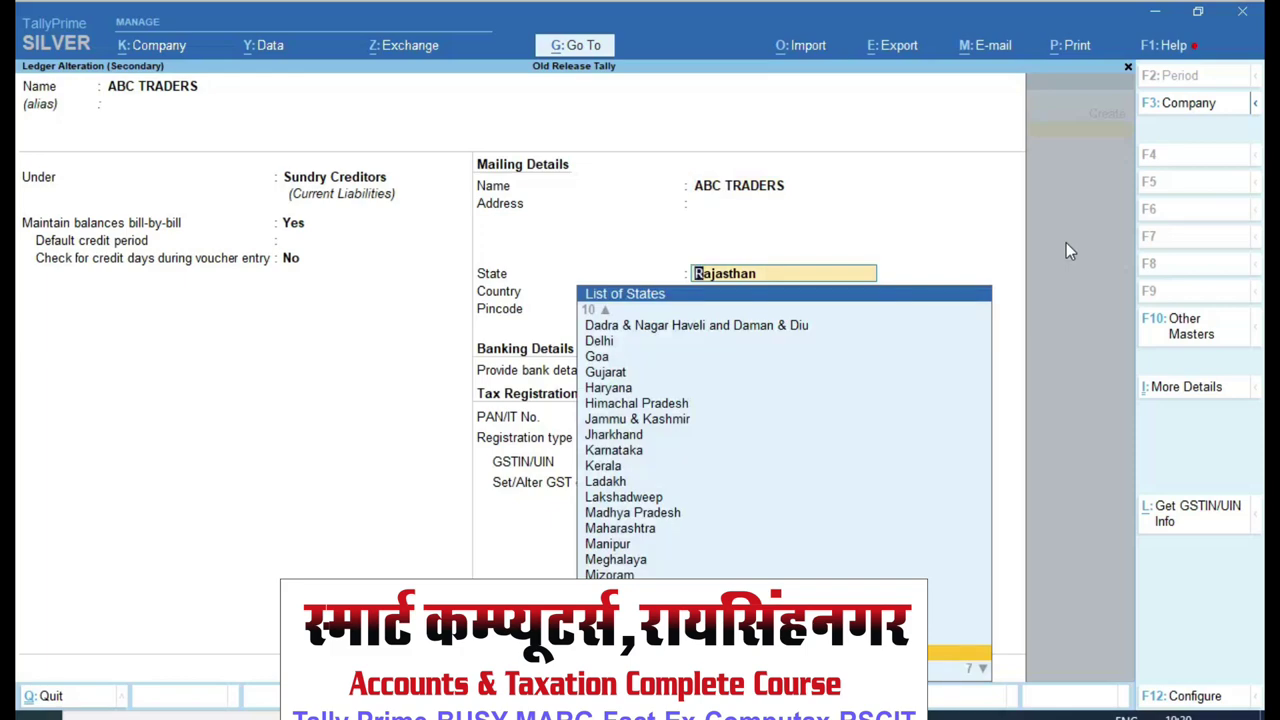
key("Return")
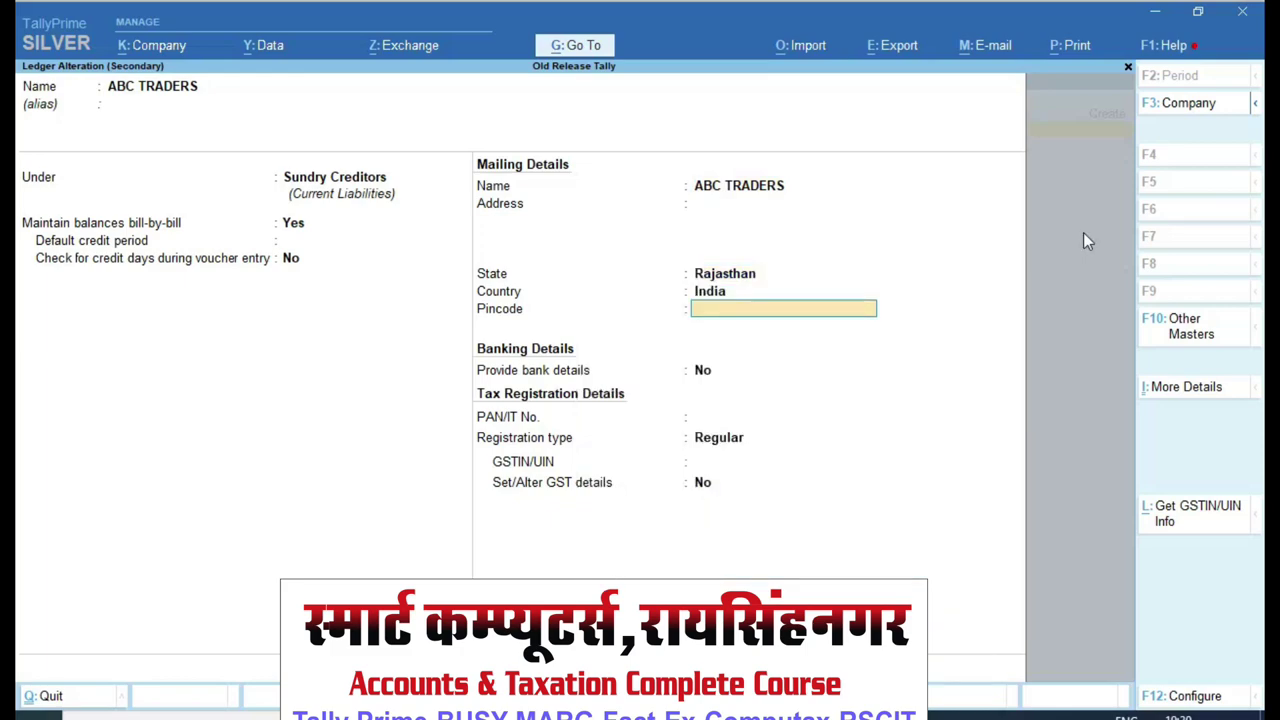
key("ctrl+1")
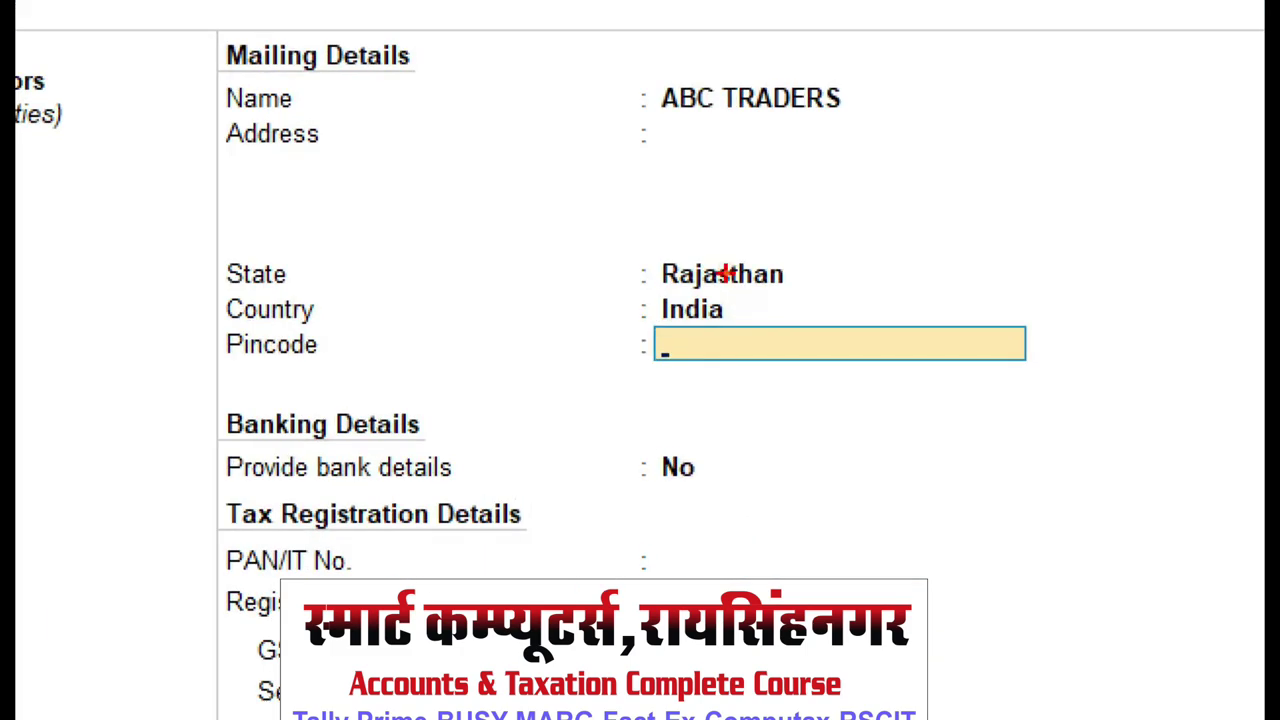
mouse_move(598, 224)
left_mouse_down()
mouse_move(674, 298)
mouse_move(879, 298)
left_mouse_up()
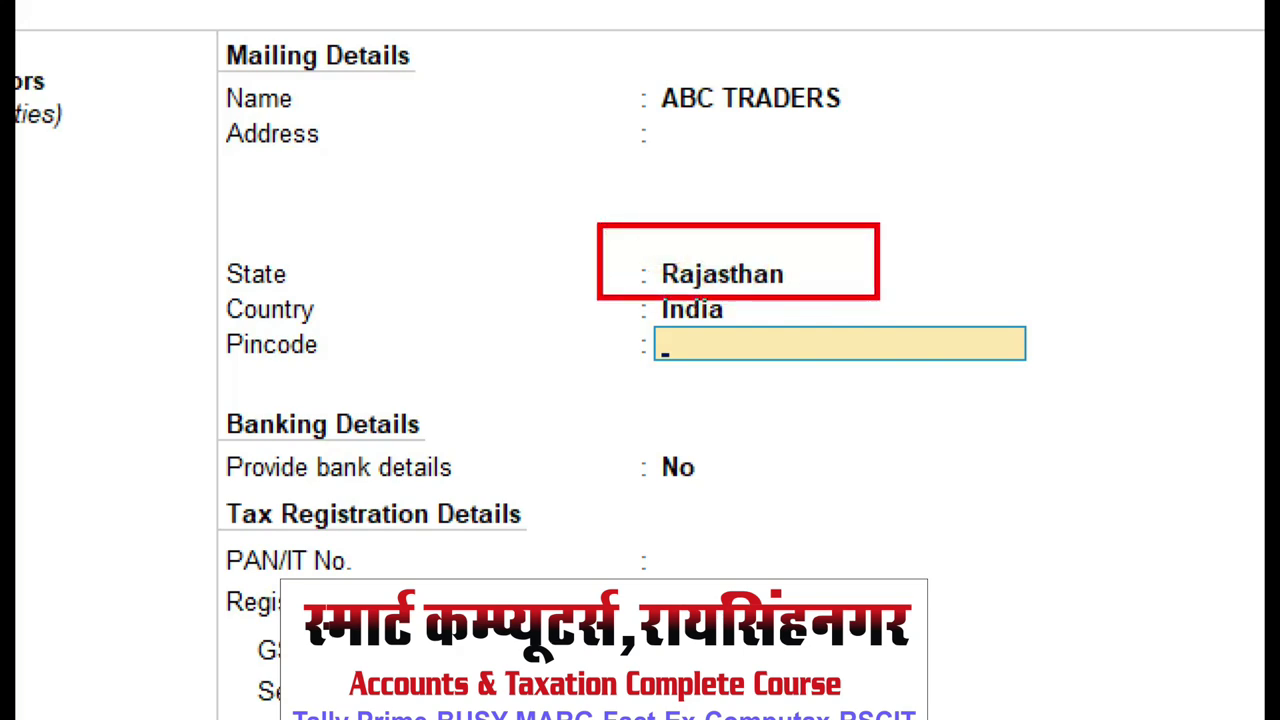
mouse_move(826, 243)
left_mouse_down()
mouse_move(869, 327)
mouse_move(1255, 99)
left_mouse_up()
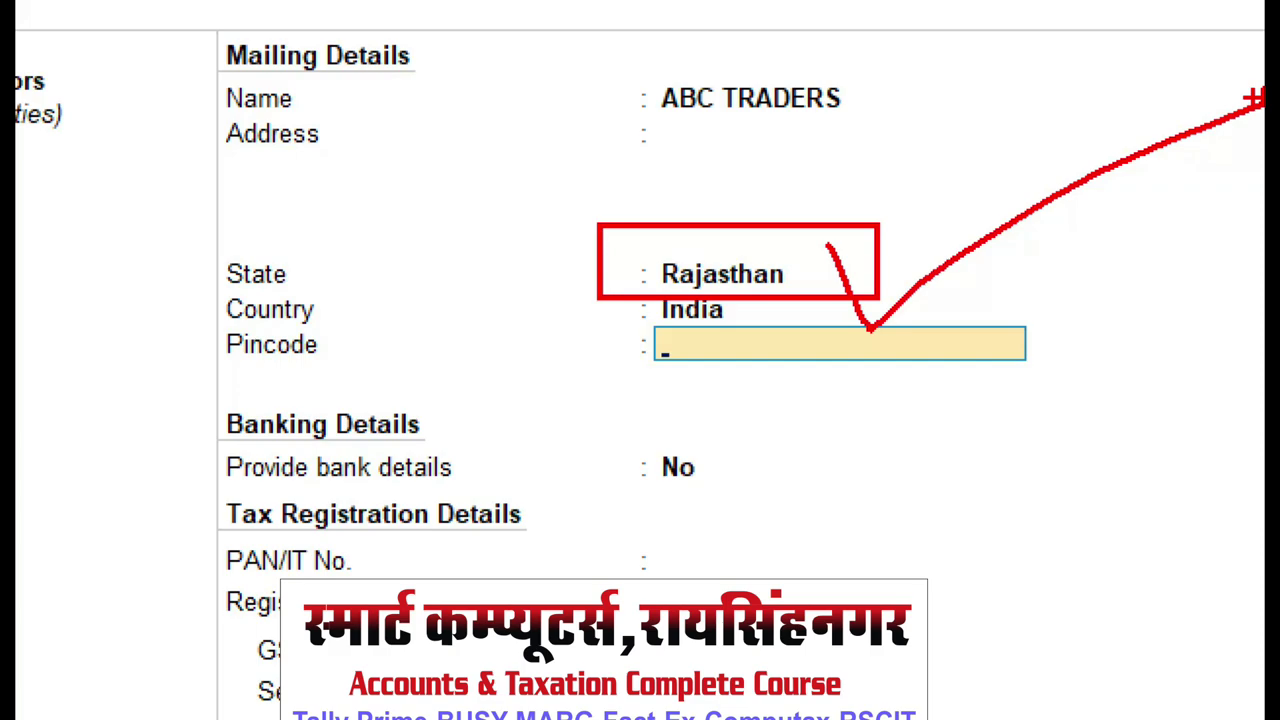
key("Escape")
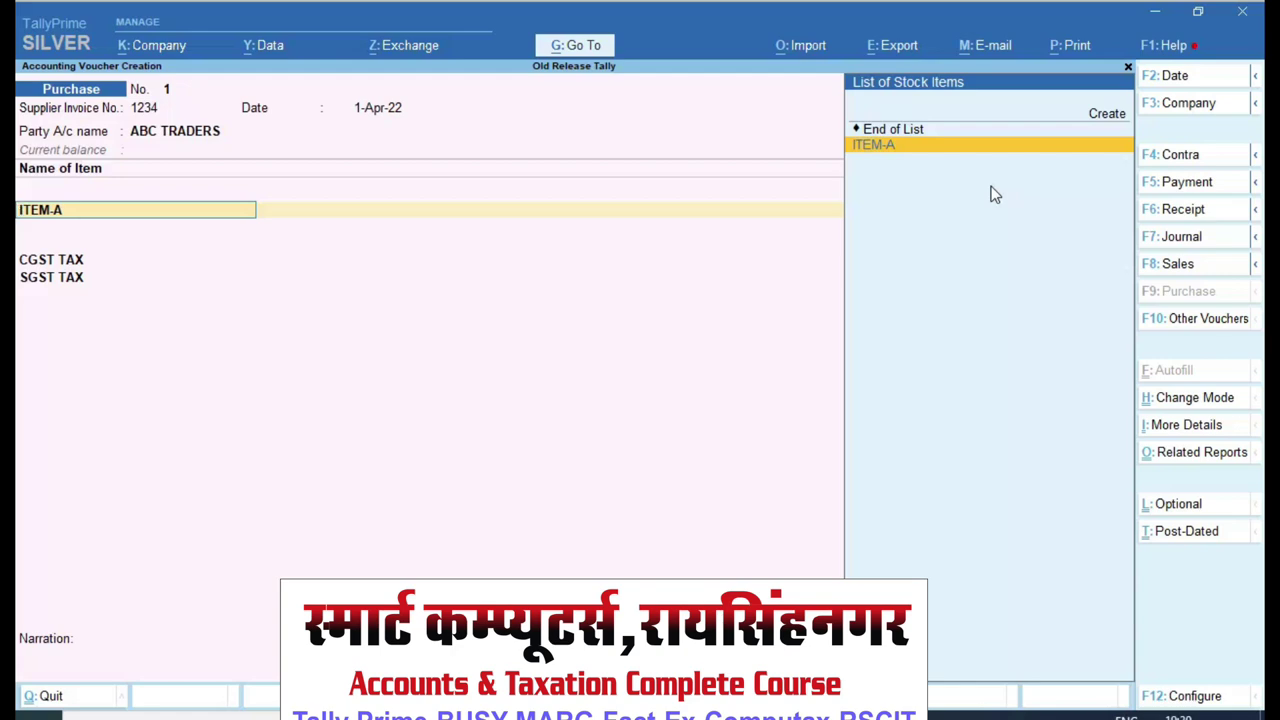
- Abandon the unfinished purchase voucher and return to the Gateway of Tally
key("Escape")
key("Escape")
key("Escape")
key("n")
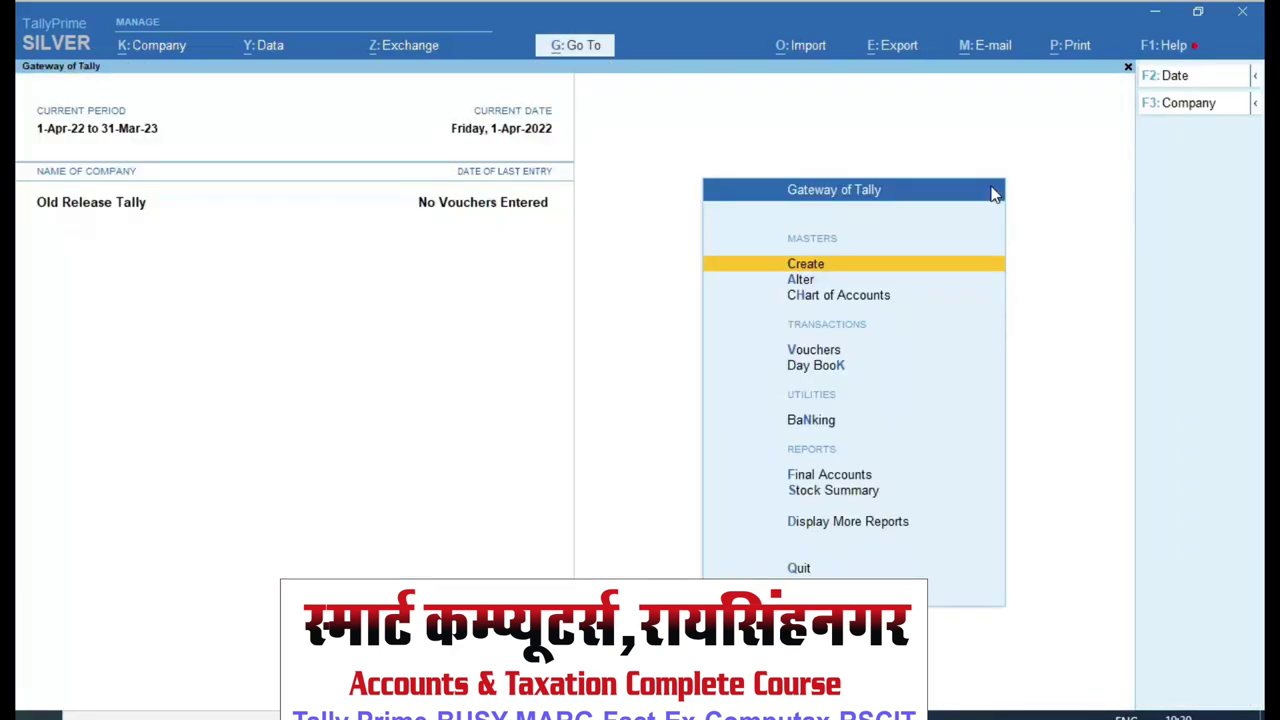
- Open stock item ITEM-A for alteration and set its Set/Alter GST Details option to Yes
key("Down")
key("Return")
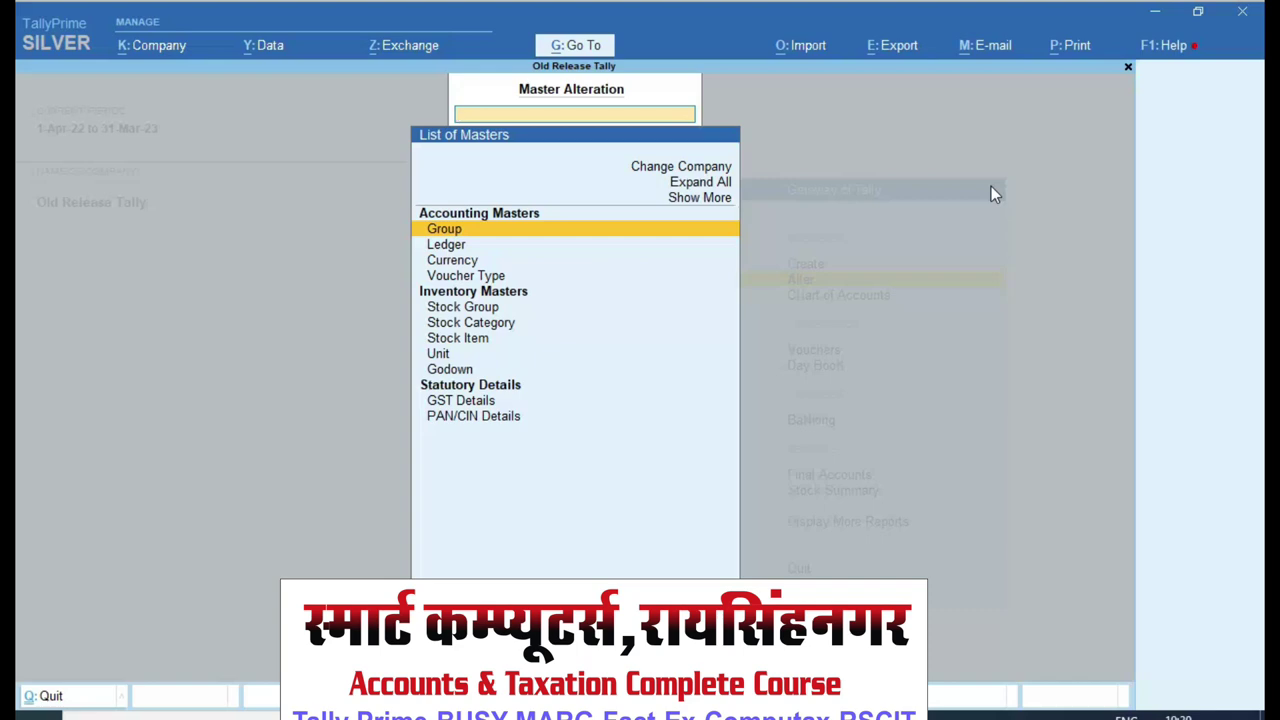
key("Down")
key("Down")
key("Down")
key("Down")
key("Down")
key("Down")
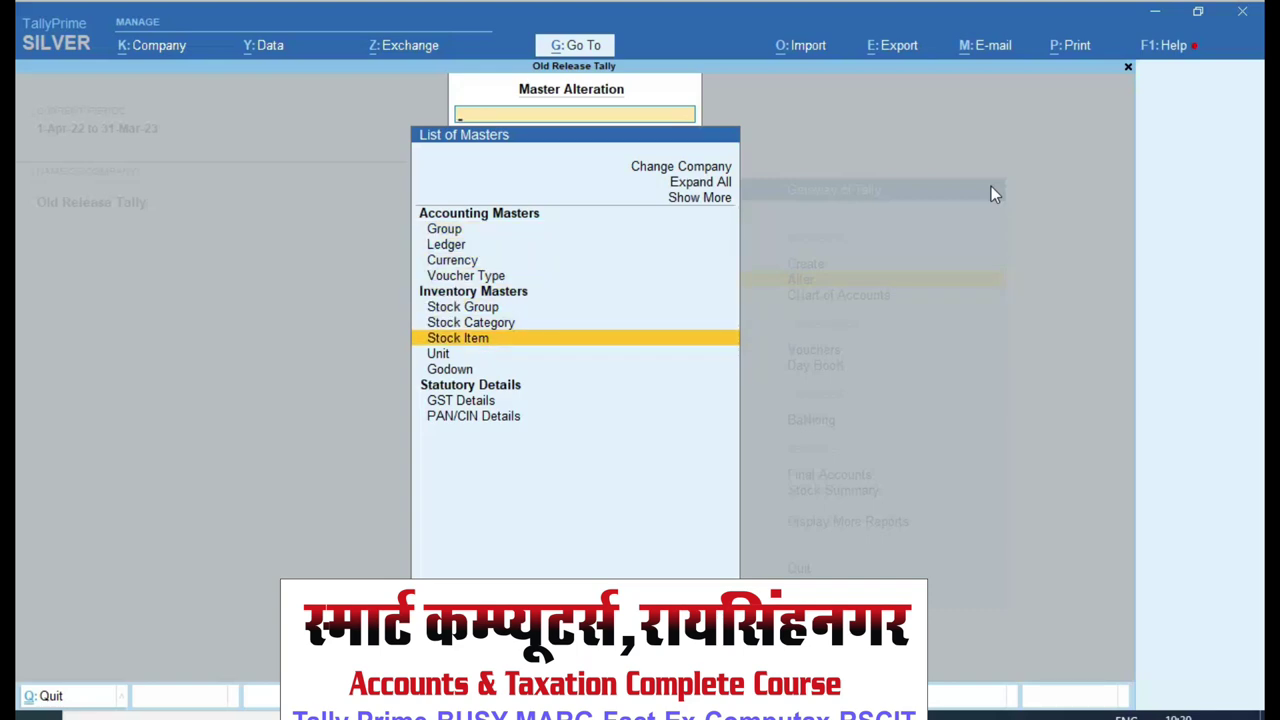
key("Return")
key("Return")
key("Return")
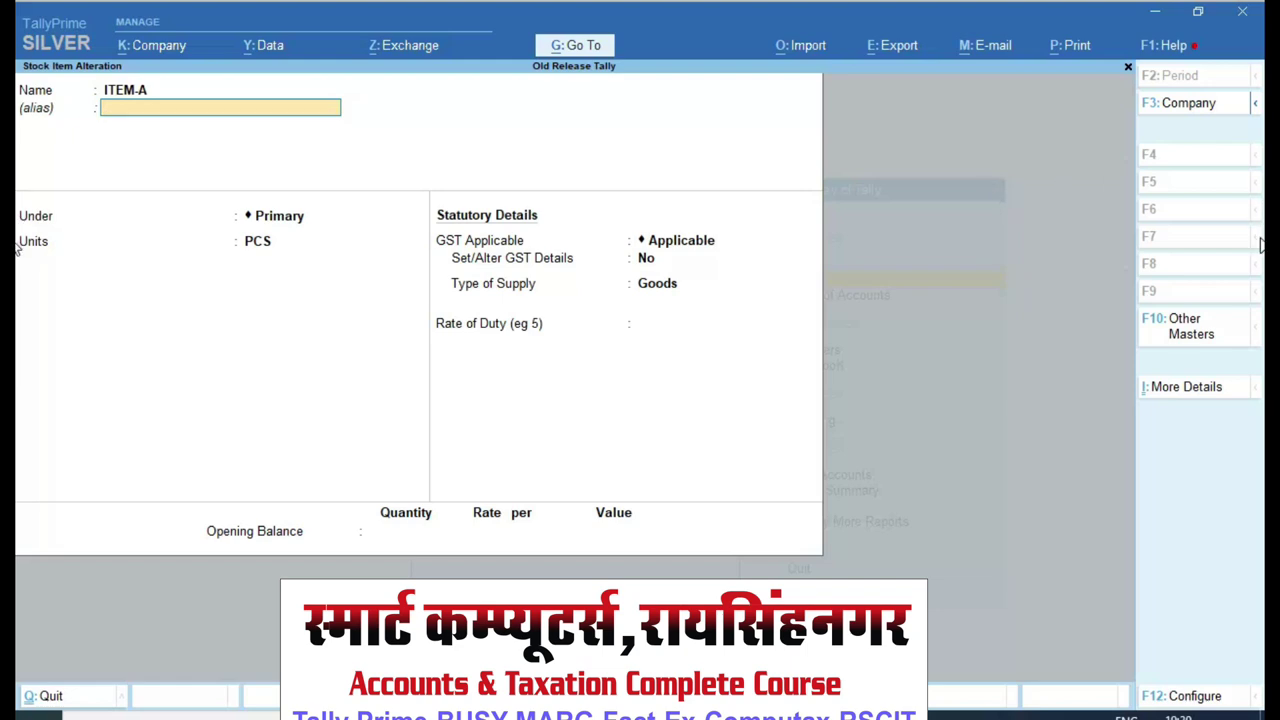
key("Return")
key("Return")
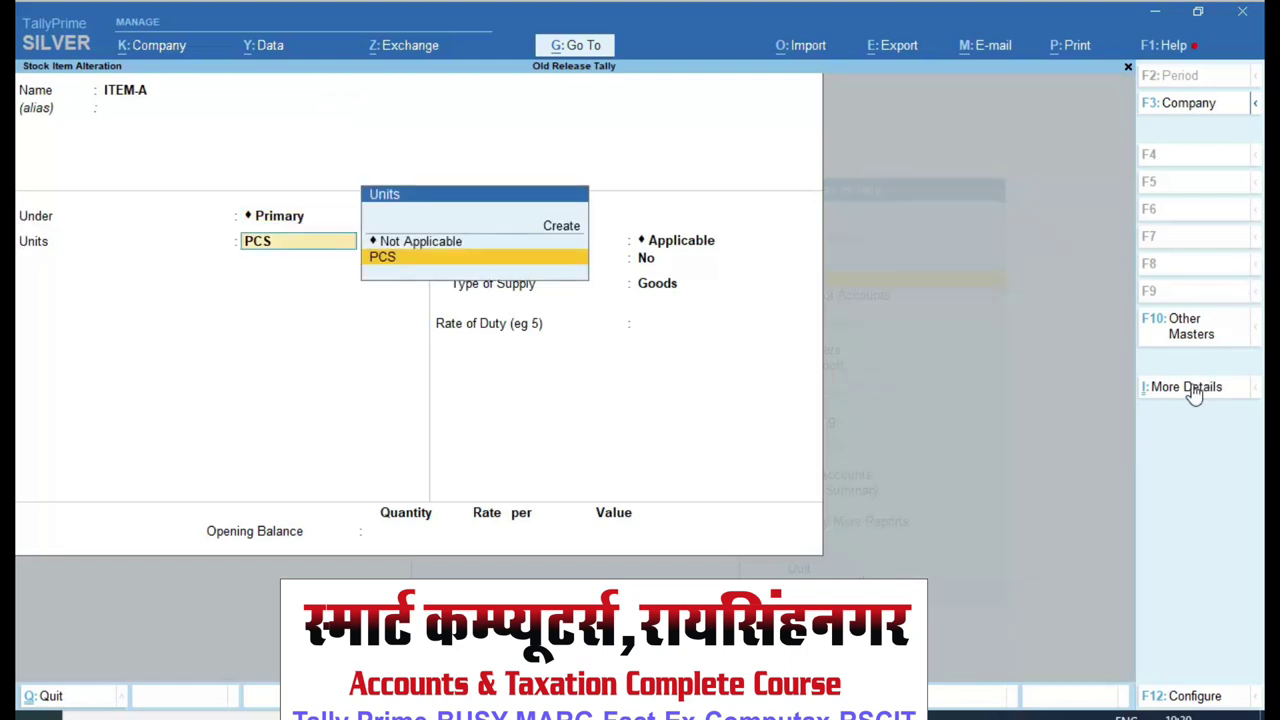
key("Return")
key("Return")
type("y")
key("Return")
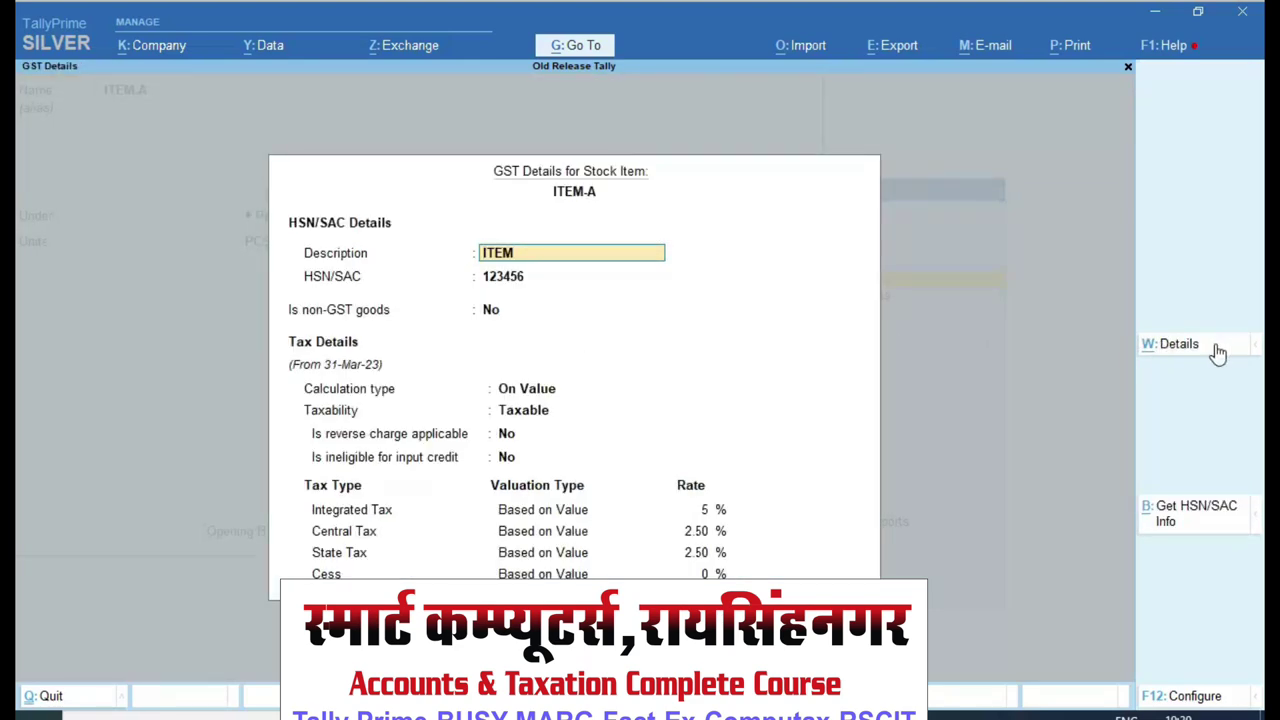
- Set ITEM-A's GST tax rate history to apply from 1-Apr-22 and save the stock item
key("ctrl")
left_click(1095, 350)
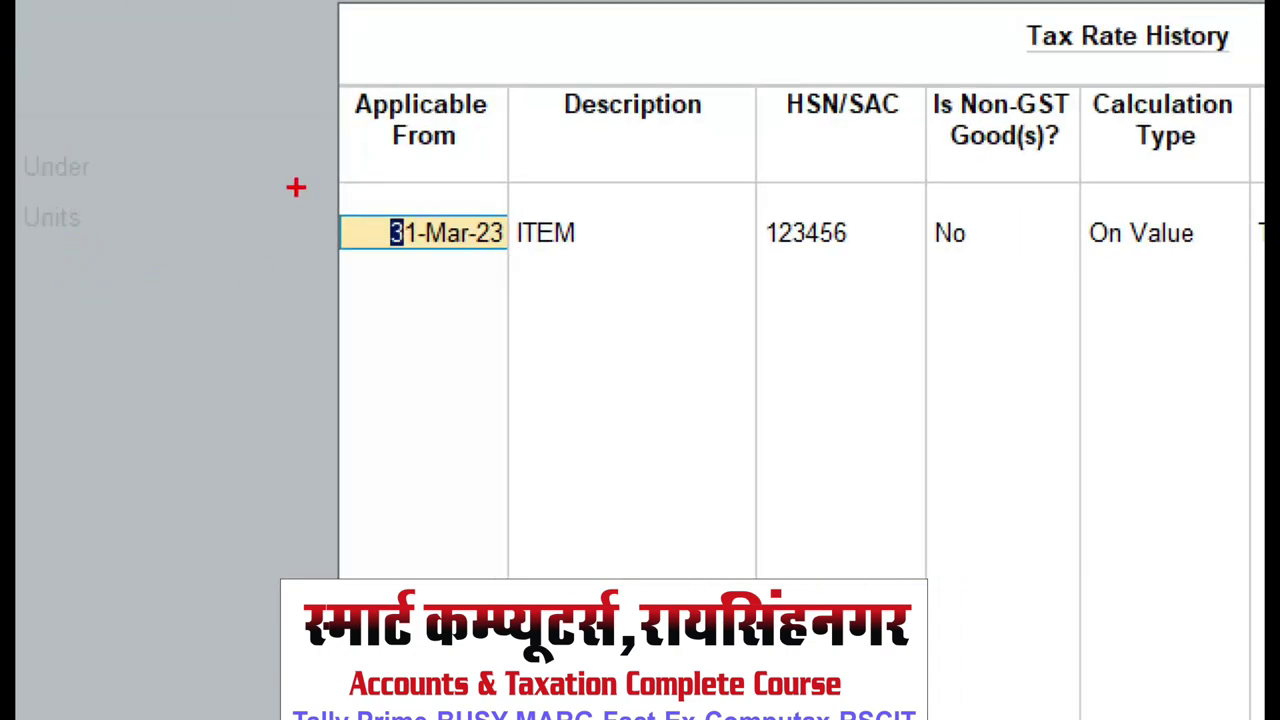
left_click_drag(294, 189, 527, 265)
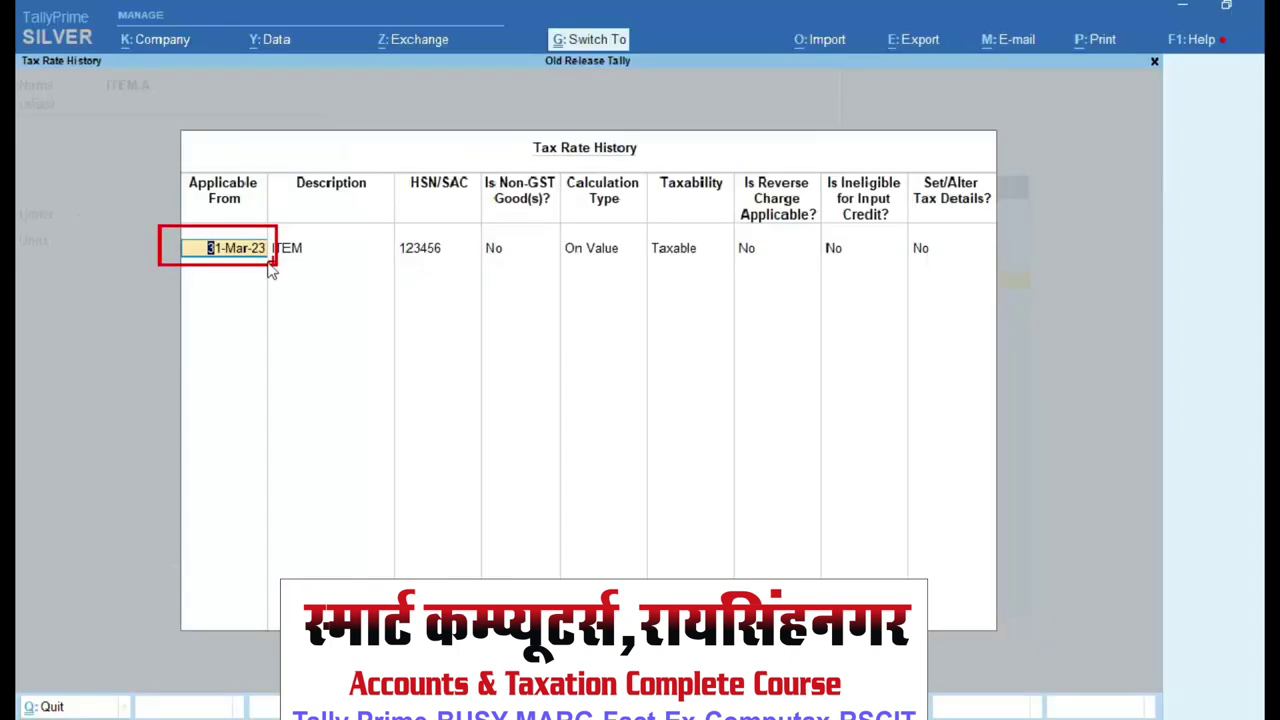
type("1.4.22")
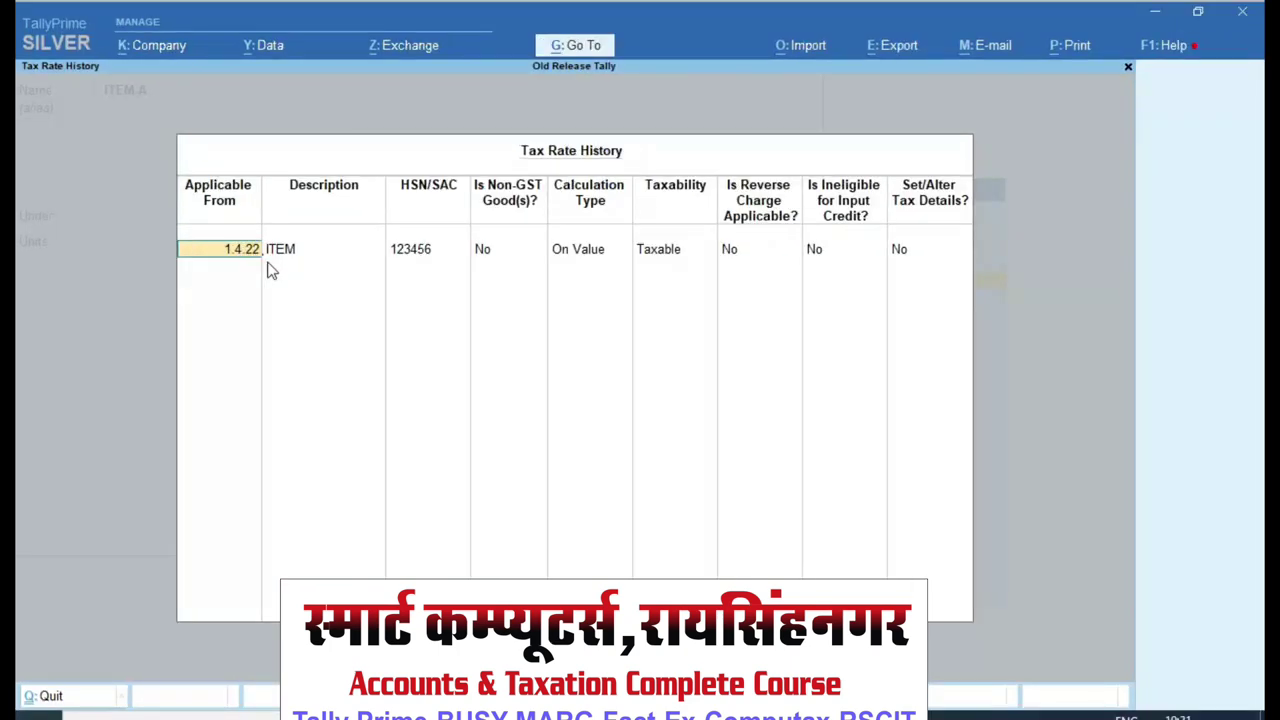
key("Return")
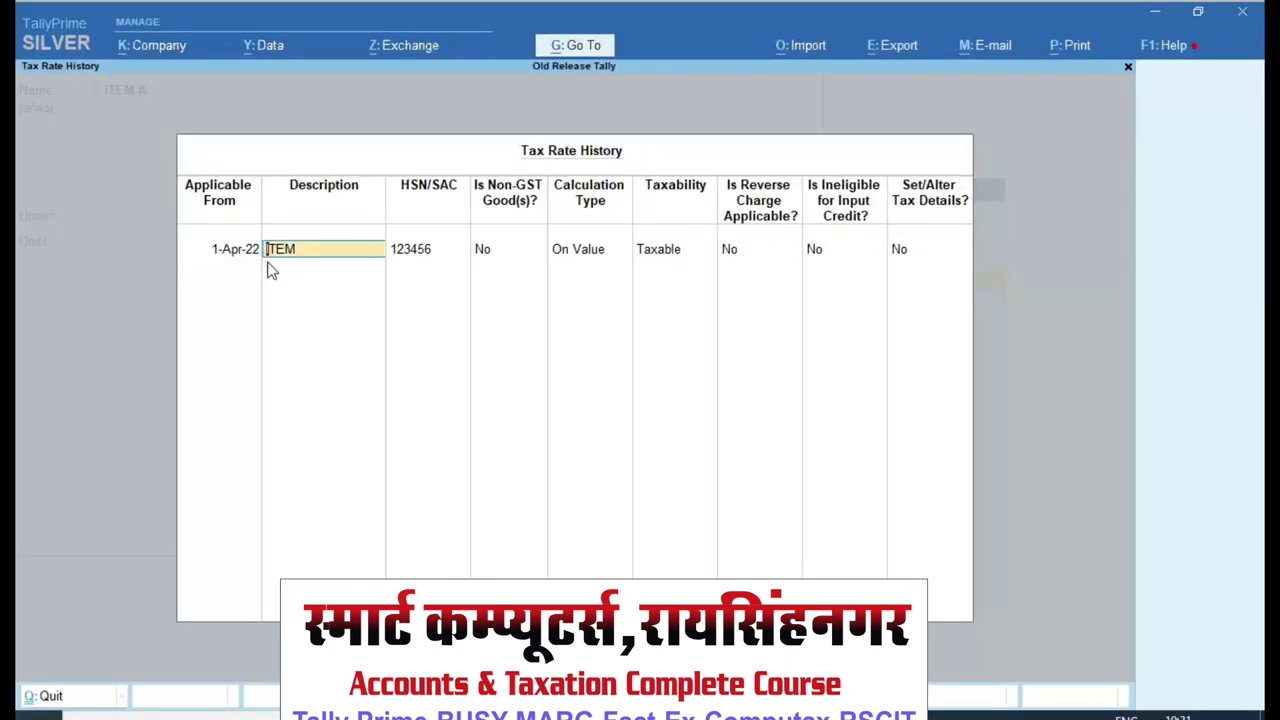
left_click(267, 260)
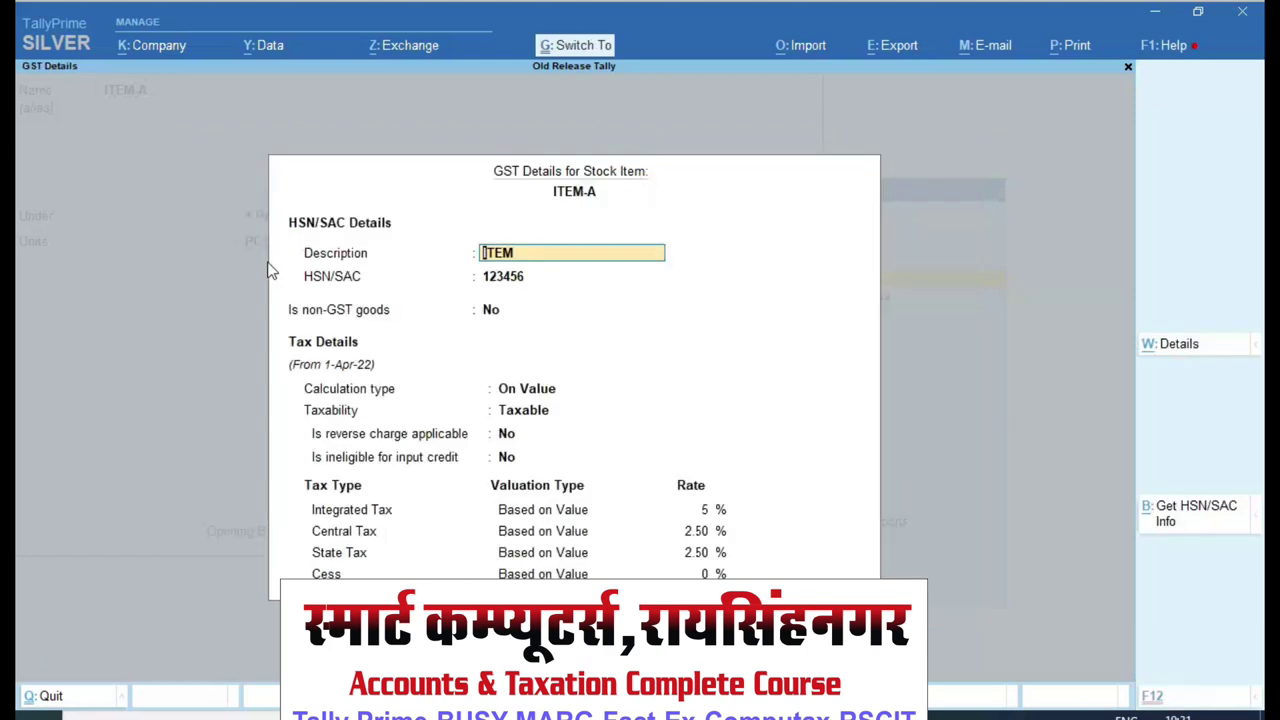
key("ctrl+a")
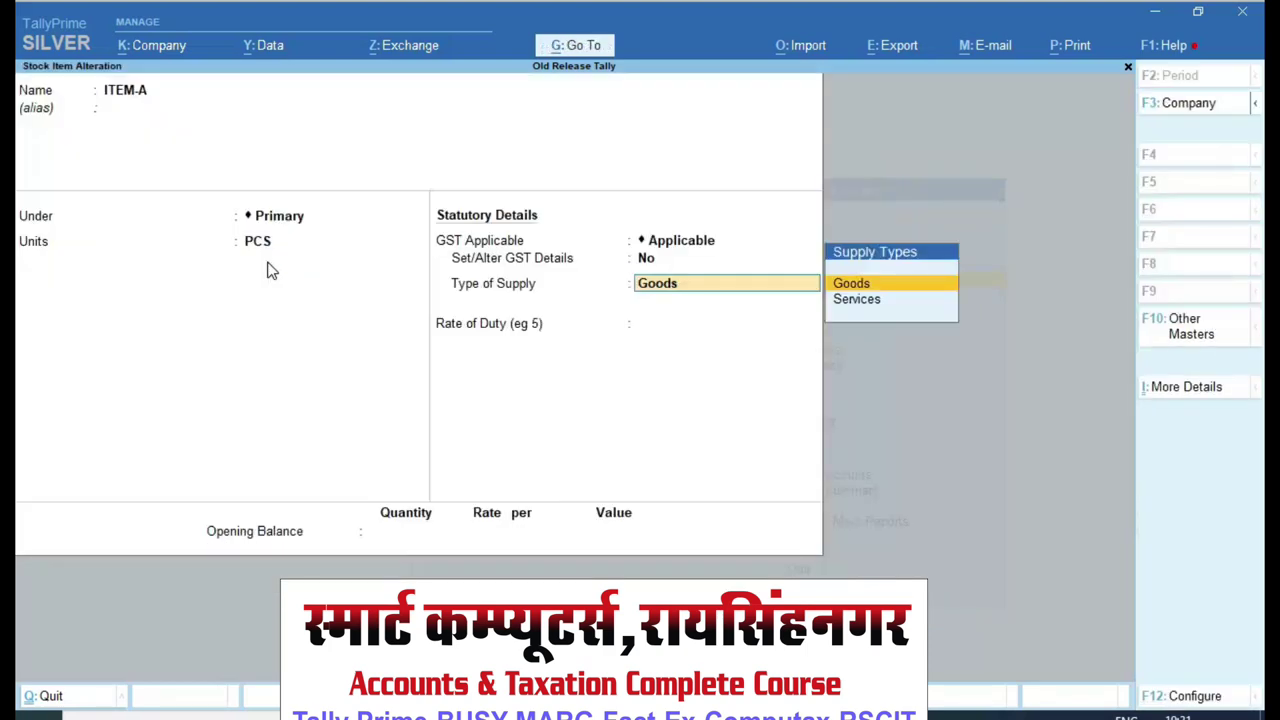
key("ctrl+a")
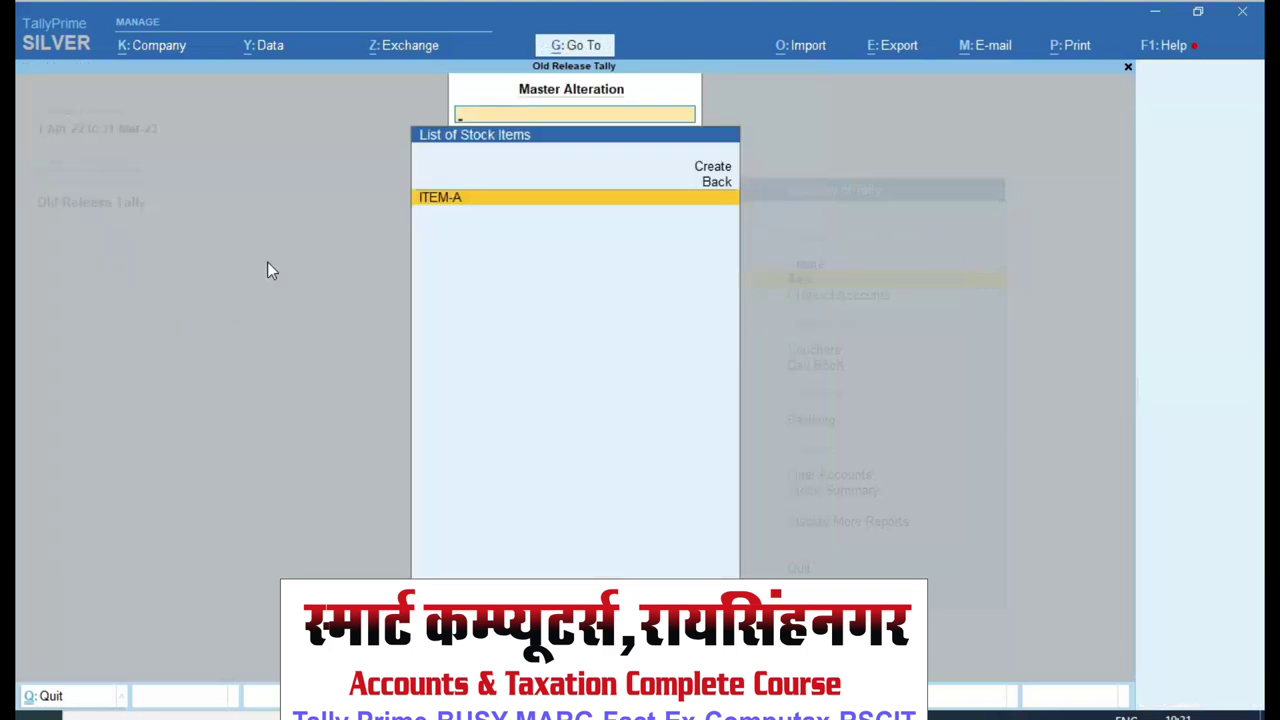
- Start a new purchase voucher with supplier invoice number 1234 dated 1-Apr-22 and party account ABC TRADERS
key("Escape")
key("Escape")
key("Escape")
key("n")
key("Down")
key("Down")
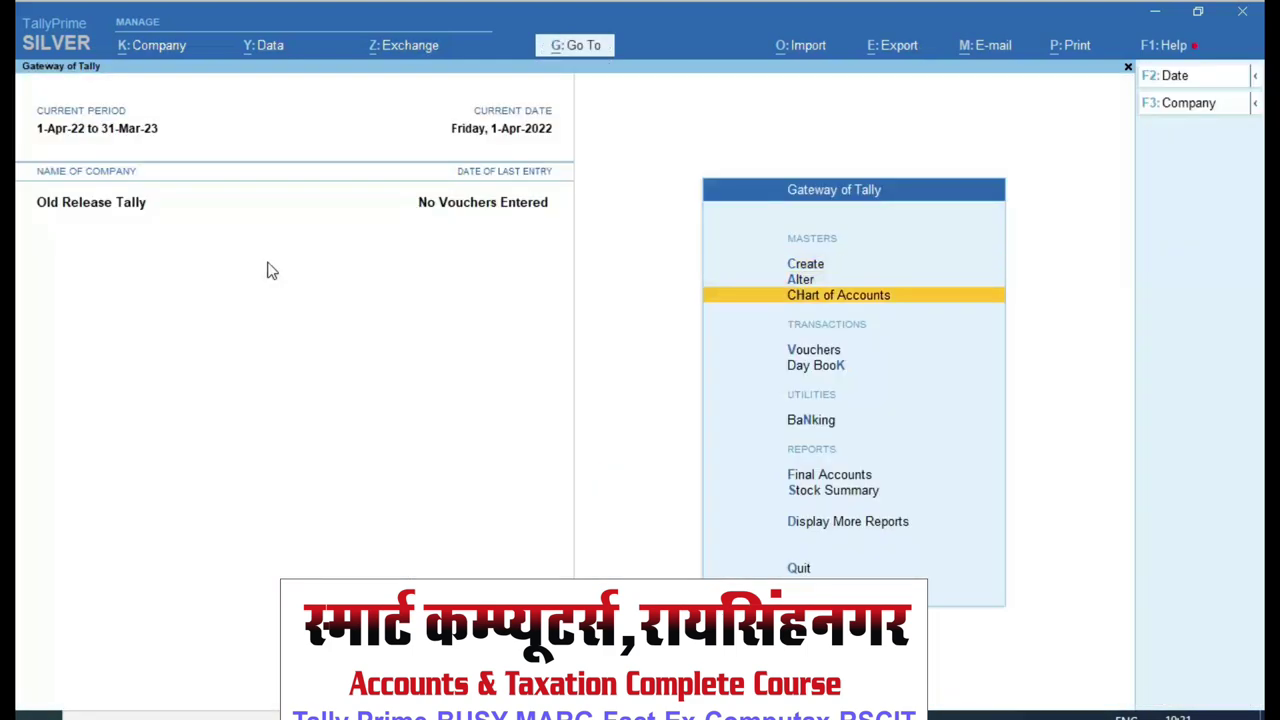
key("Down")
key("Return")
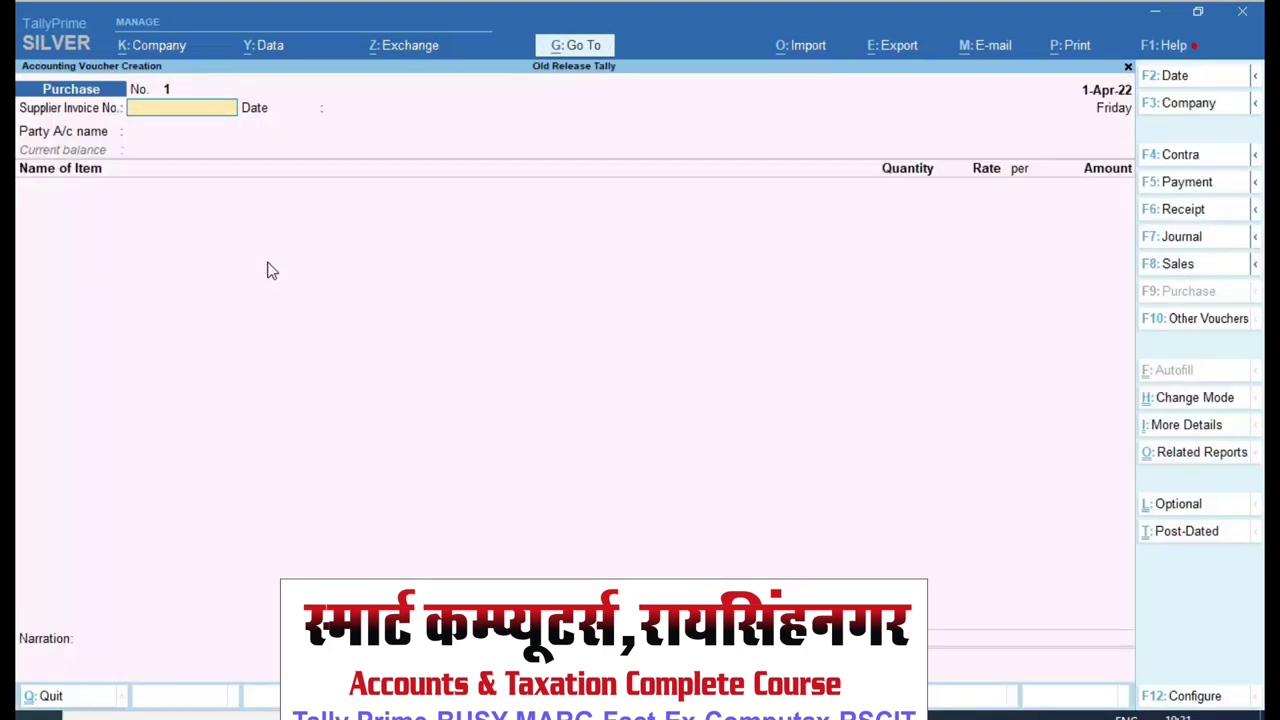
type("1234")
key("Return")
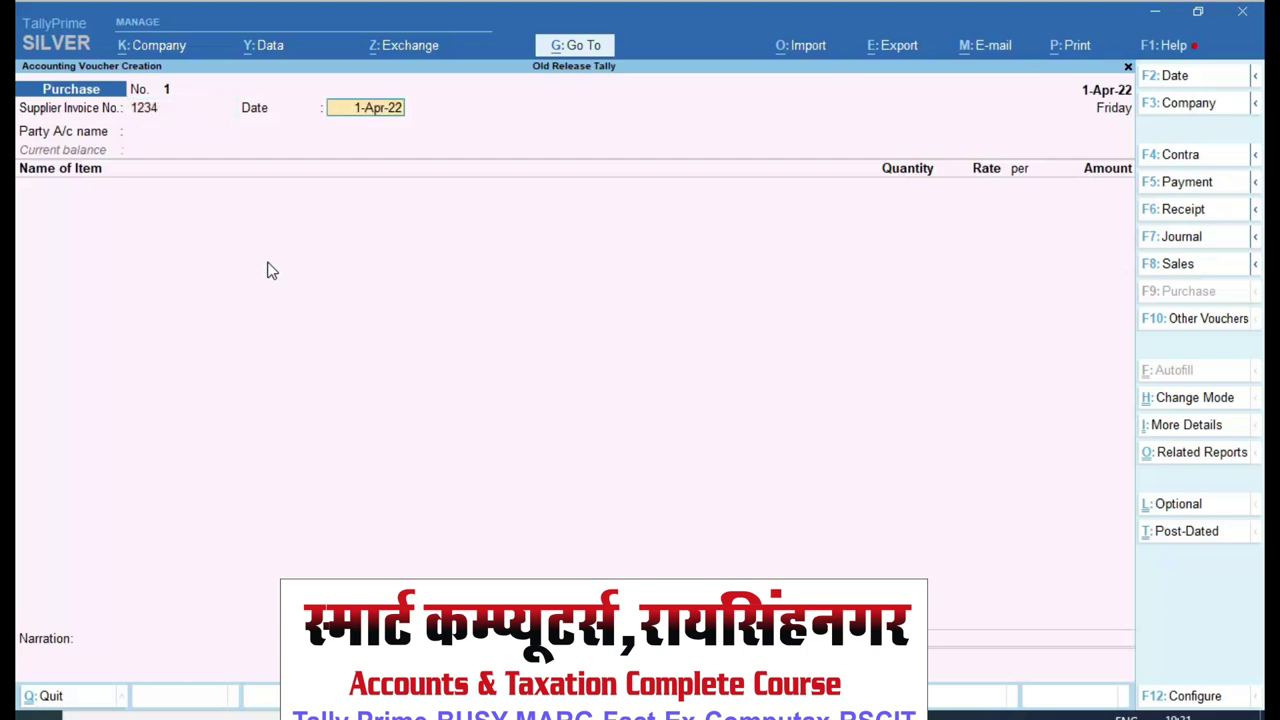
key("Return")
key("Return")
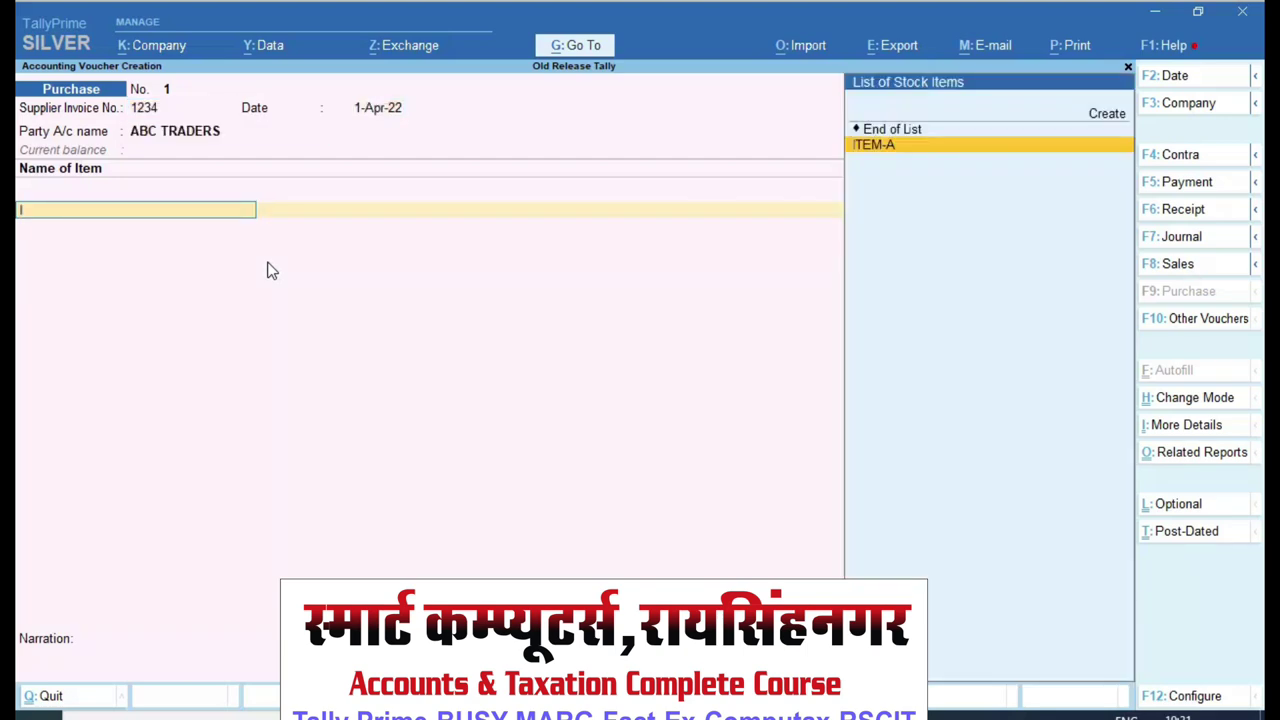
- Enter 1 PCS of ITEM-A at a rate of 100, allocated to the Purchae 5% ledger
key("Return")
type("1")
key("Return")
type("100")
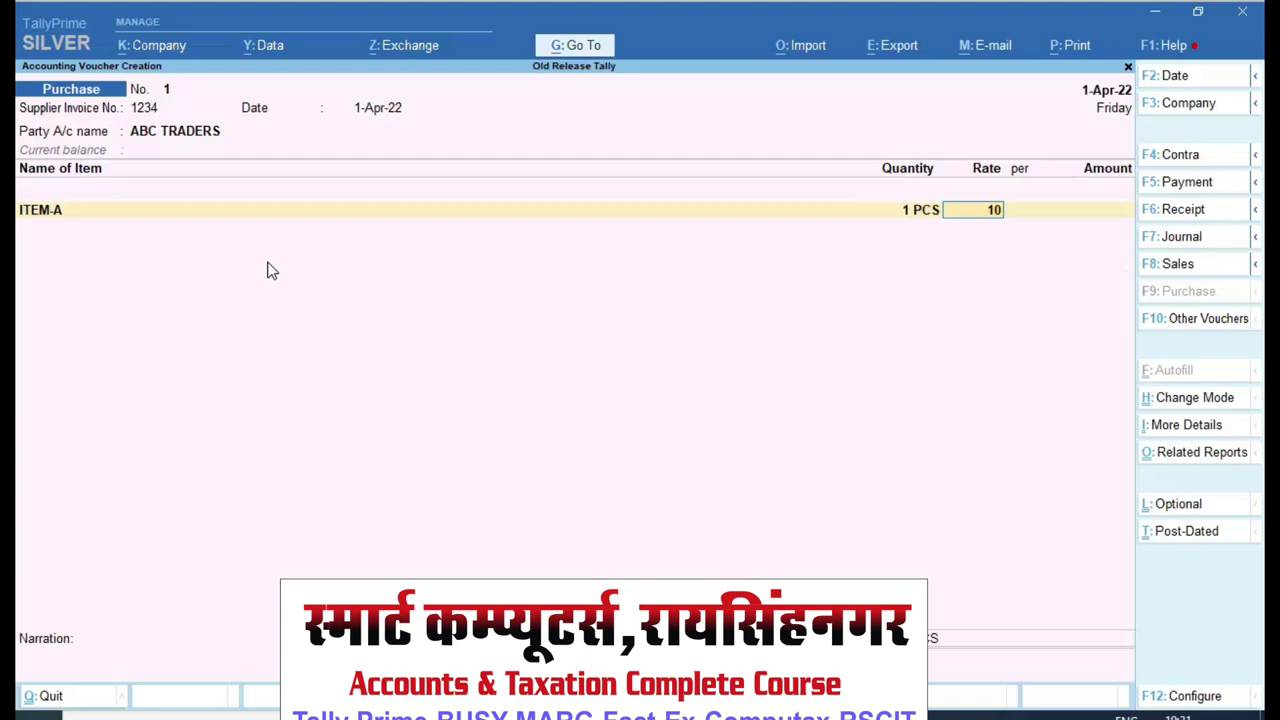
key("Return")
key("Return")
key("Return")
key("Return")
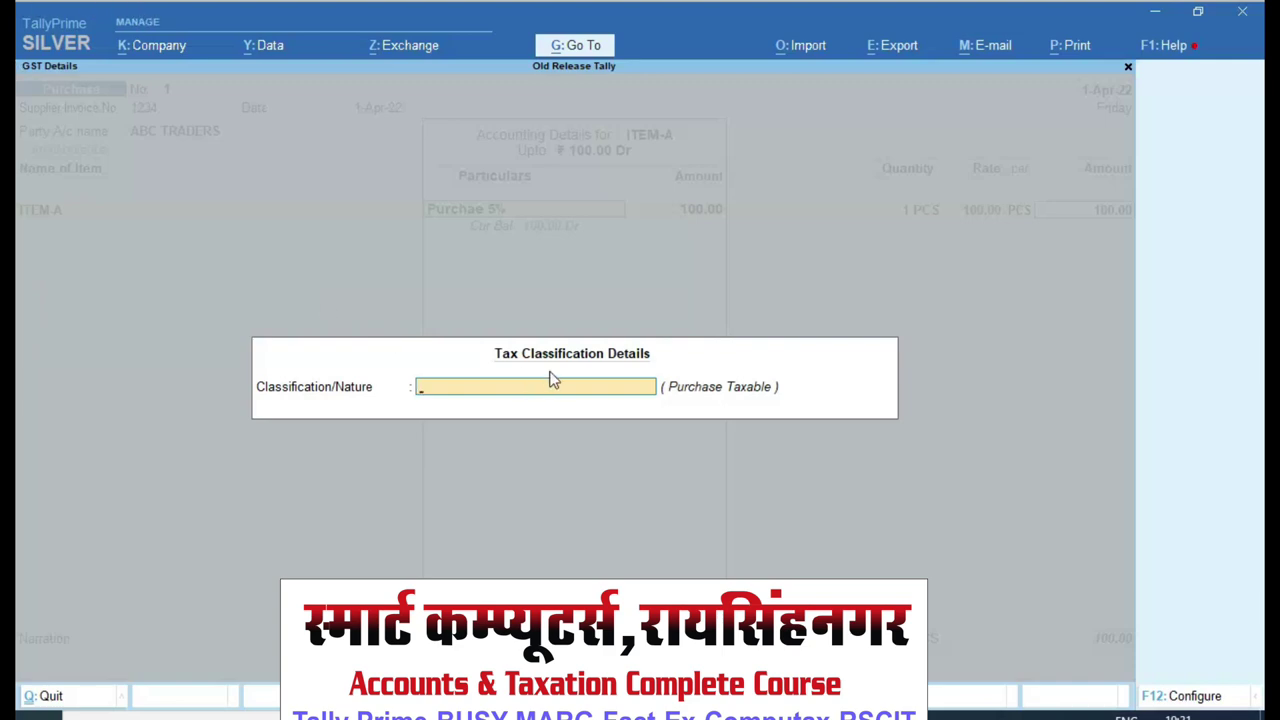
key("Return")
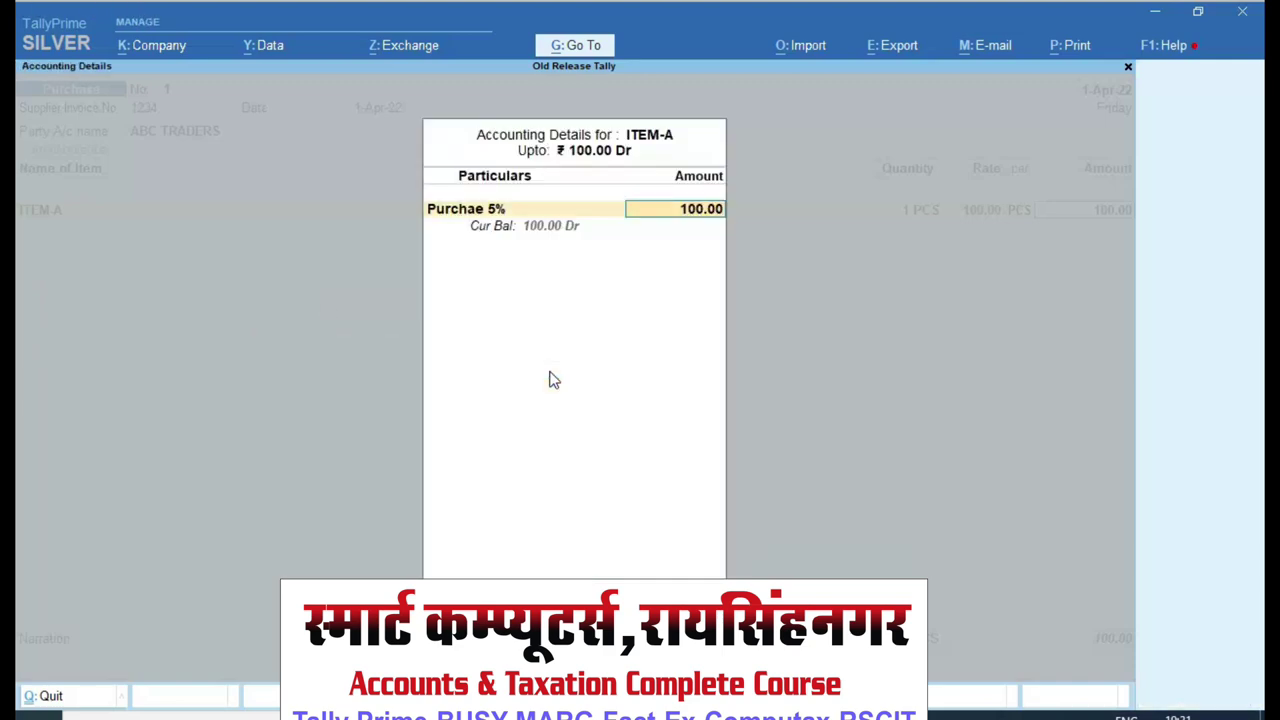
key("Return")
key("Return")
- Add the CGST TAX and SGST TAX ledgers to check their calculated amounts, and leave the purchase voucher without saving
type("CG")
key("Return")
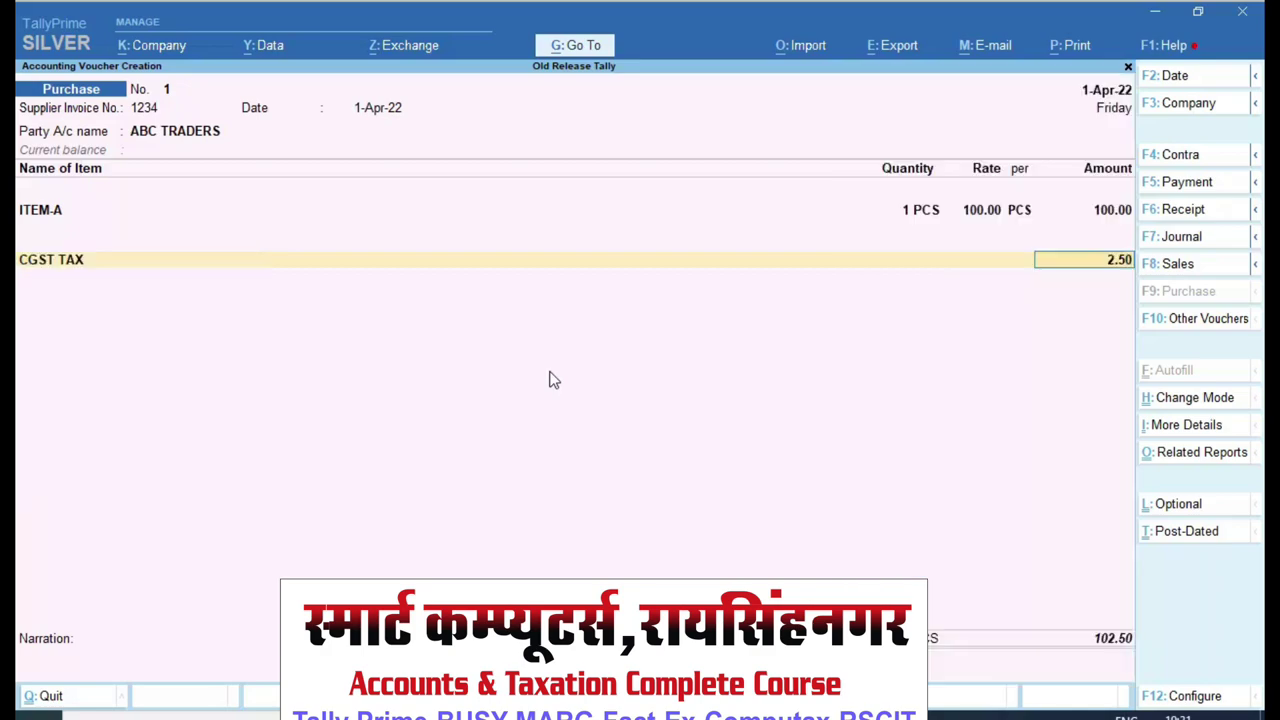
key("Return")
type("Sg")
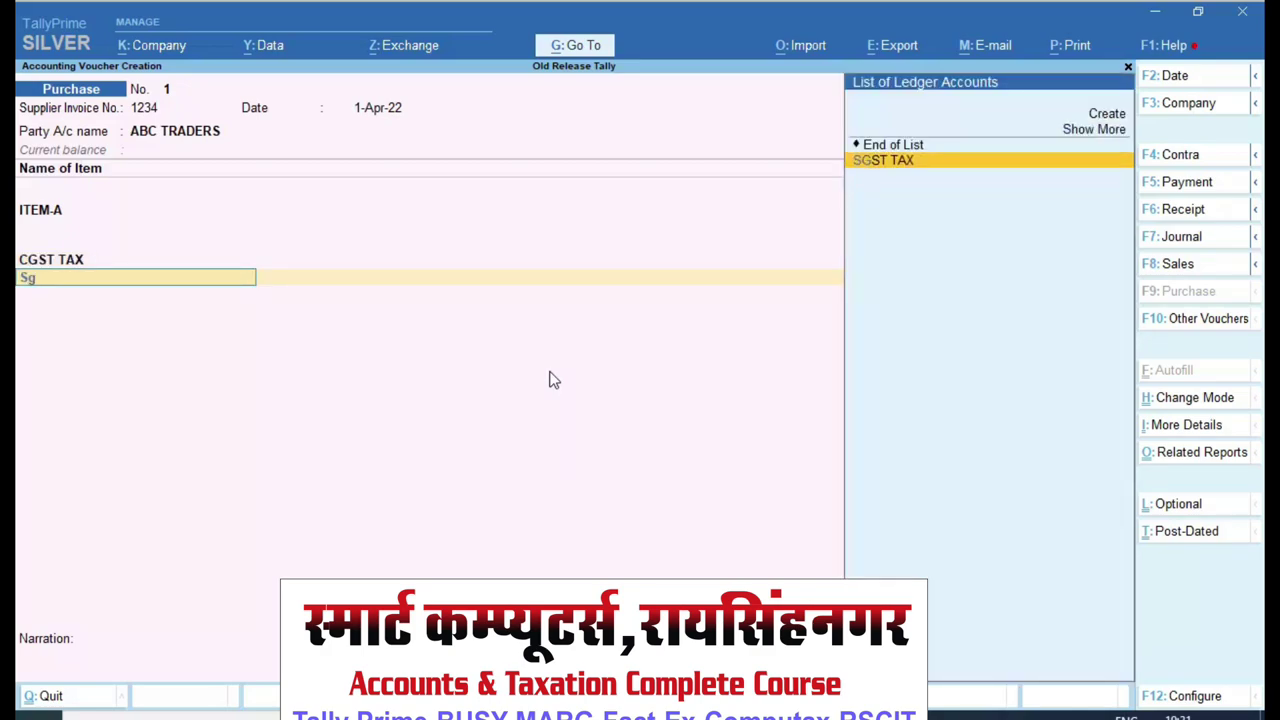
key("Return")
key("ctrl")
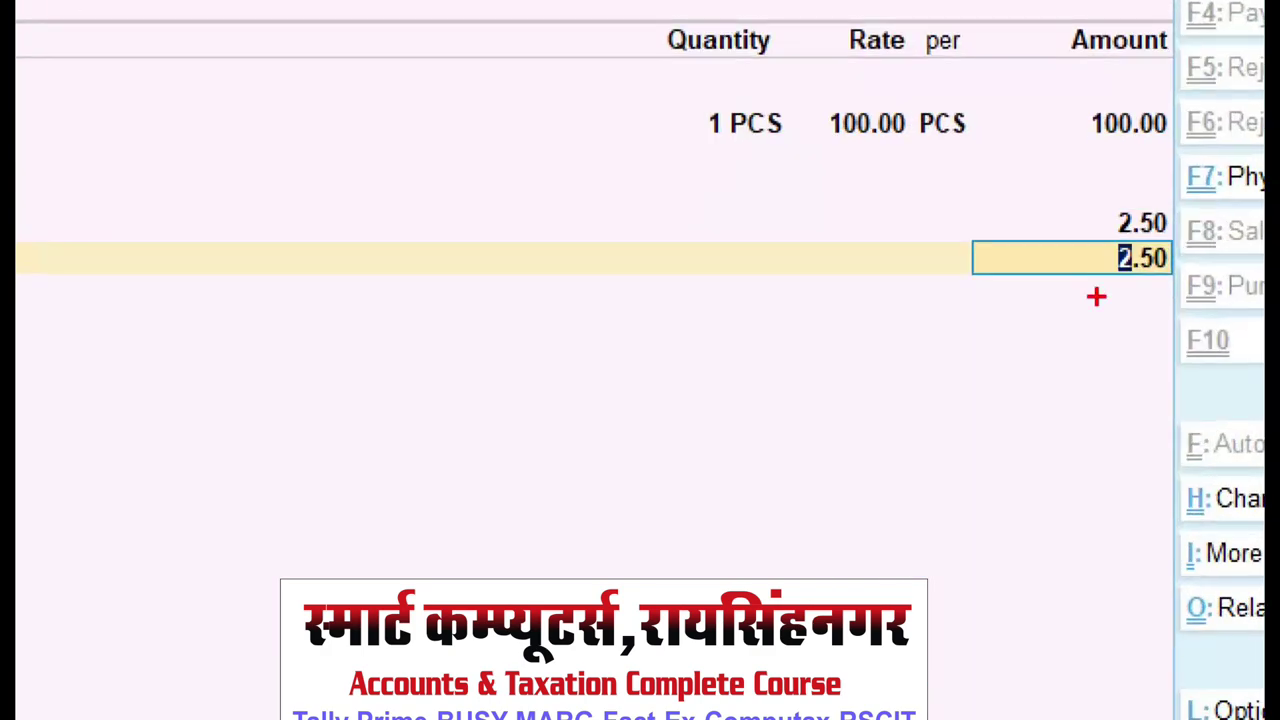
mouse_move(1046, 167)
left_mouse_down()
mouse_move(1171, 336)
mouse_move(1238, 334)
left_mouse_up()
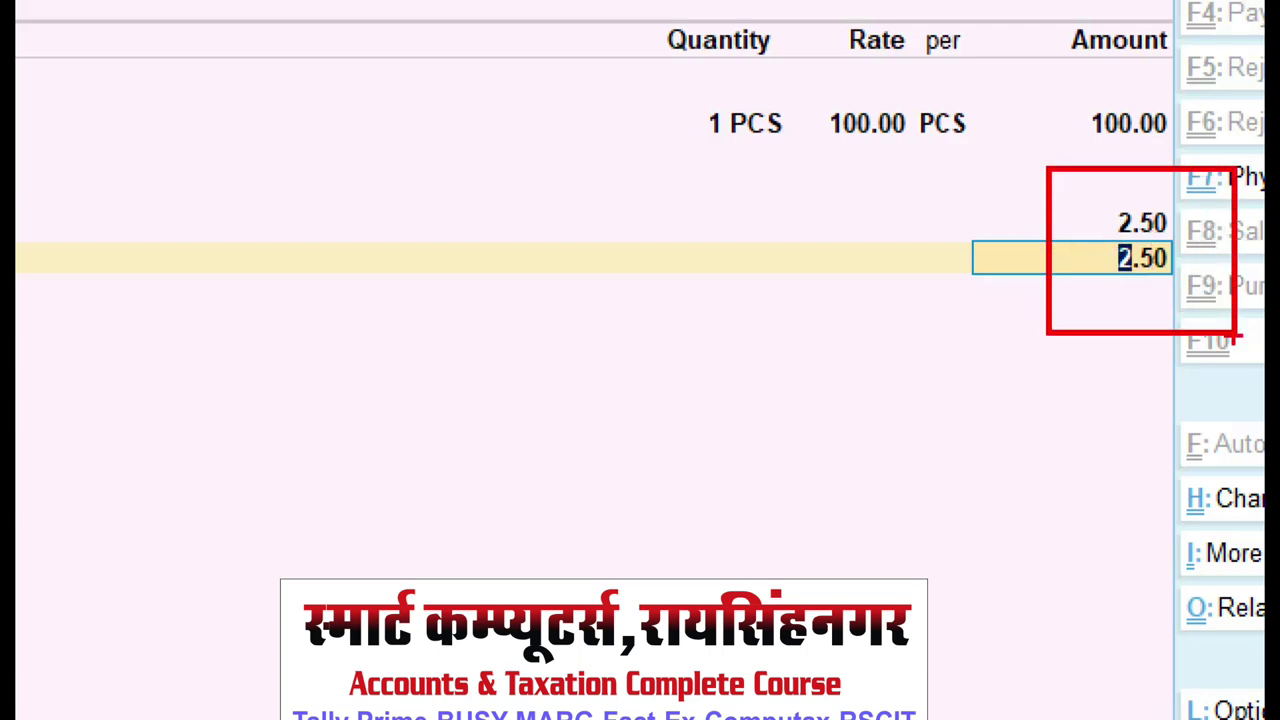
key("Escape")
key("Escape")
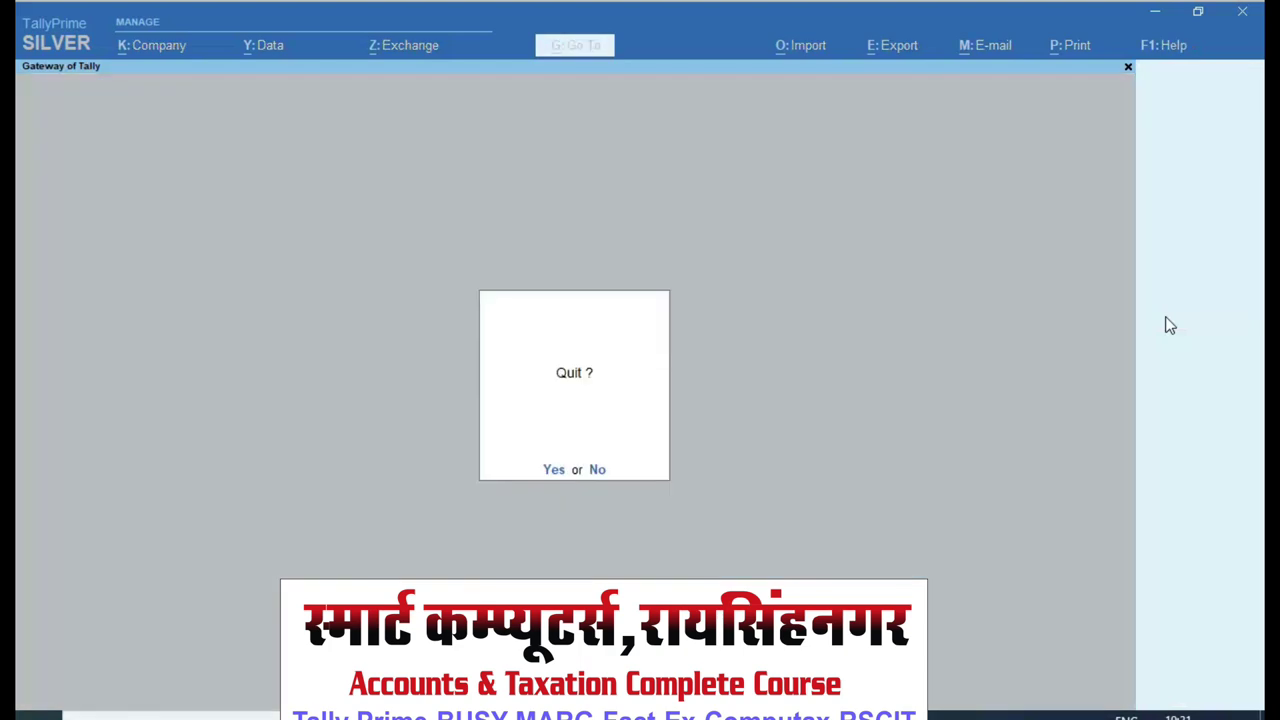
key("Escape")
- Check the GST applicable from date in the GST details of company Old Release Tally and leave the company features
key("F11")
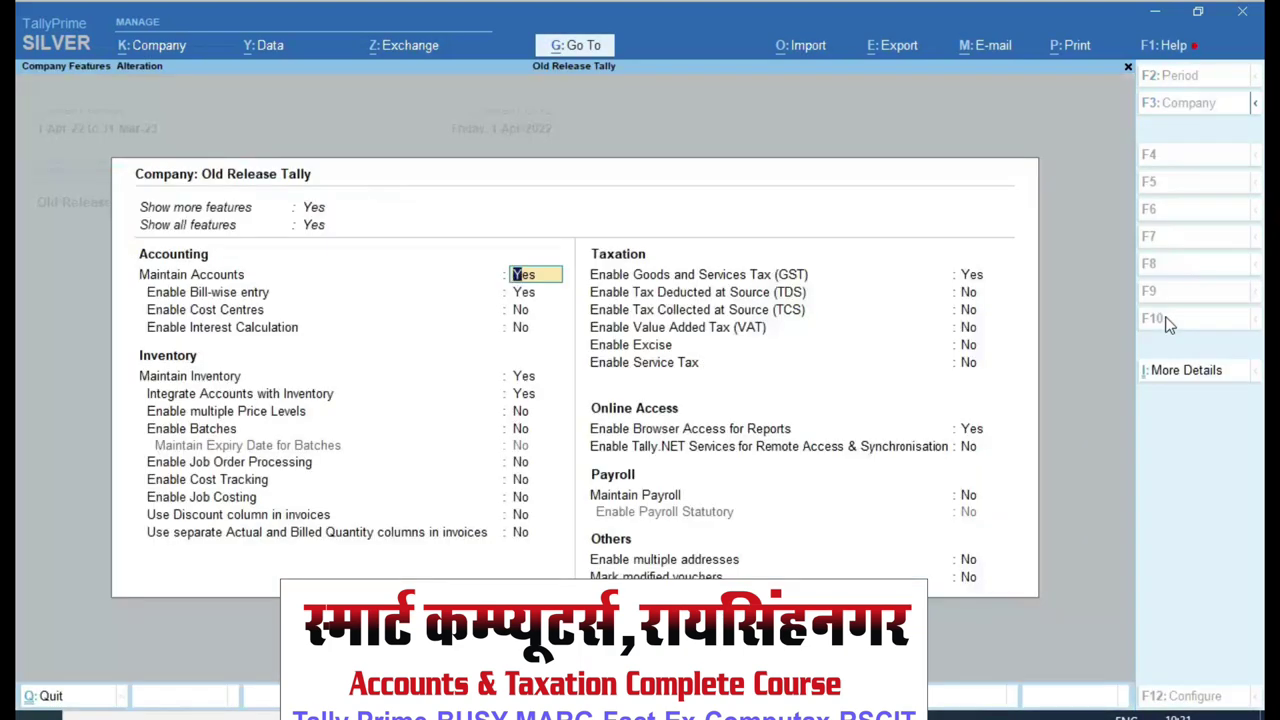
key("Down")
key("Down")
key("Down")
key("Down")
key("Down")
key("Down")
key("Down")
key("Down")
key("Down")
key("Down")
key("Down")
key("Down")
key("Down")
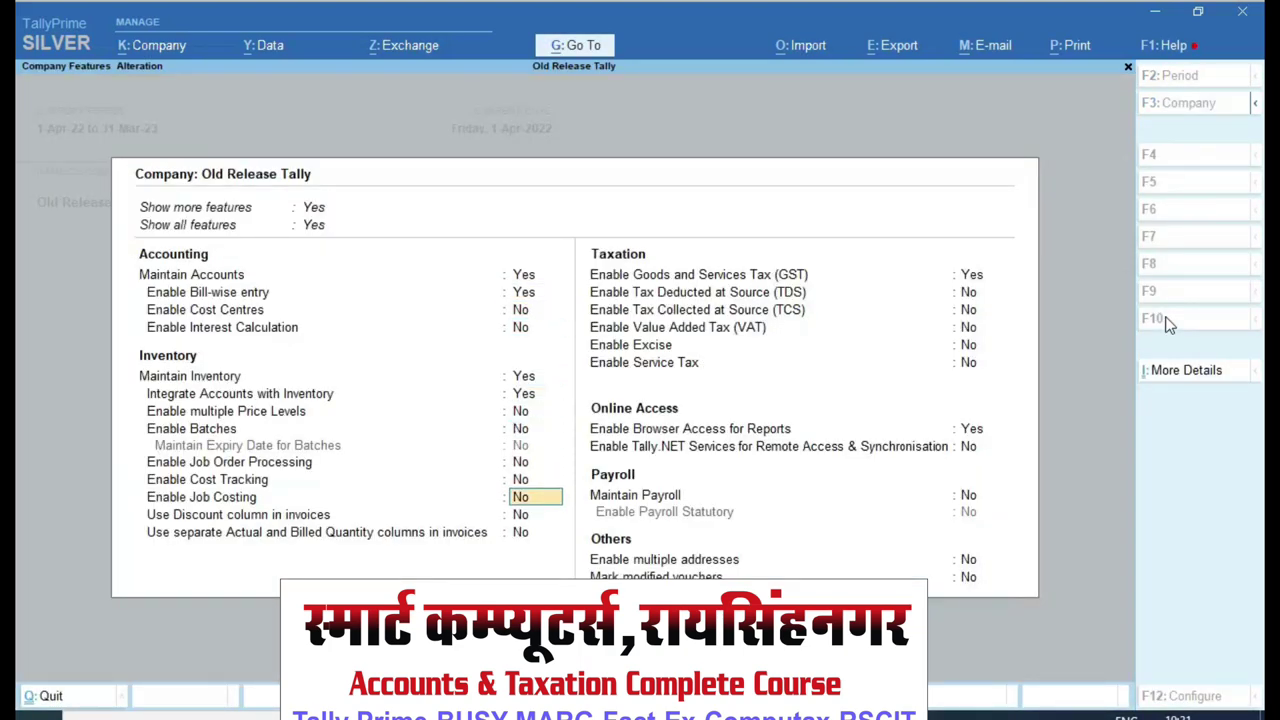
key("Return")
key("Return")
key("Return")
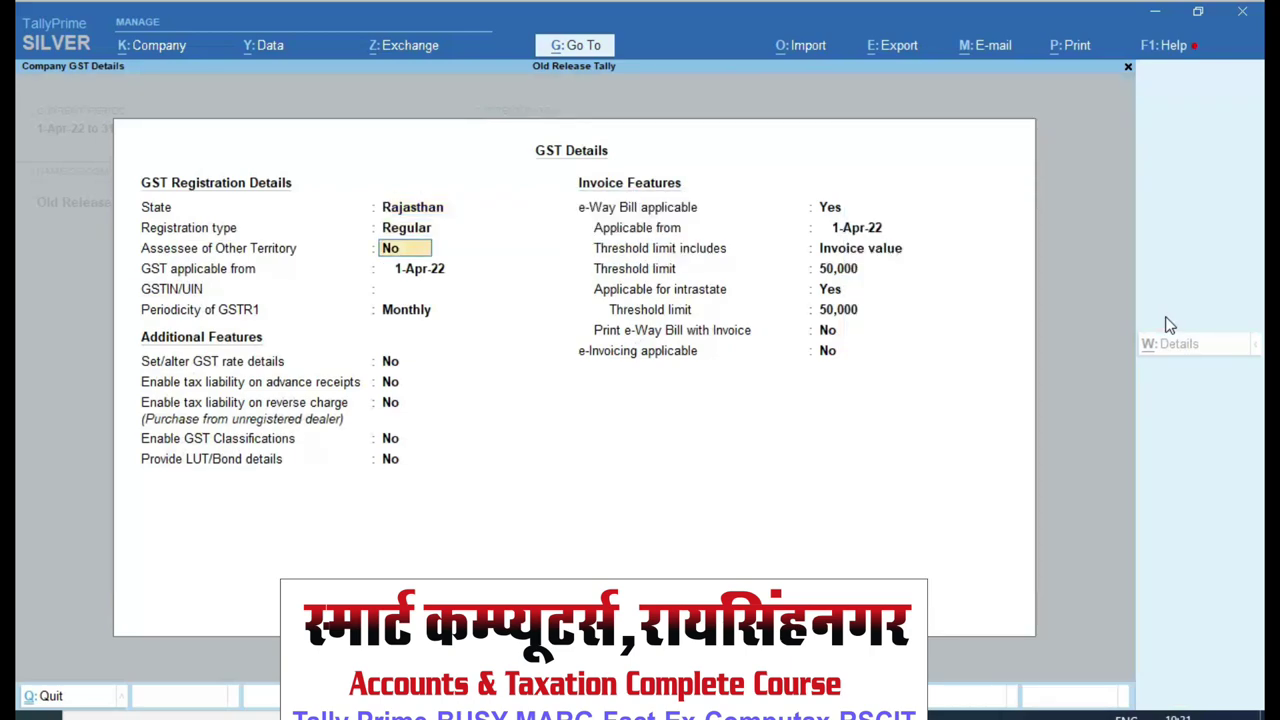
key("Return")
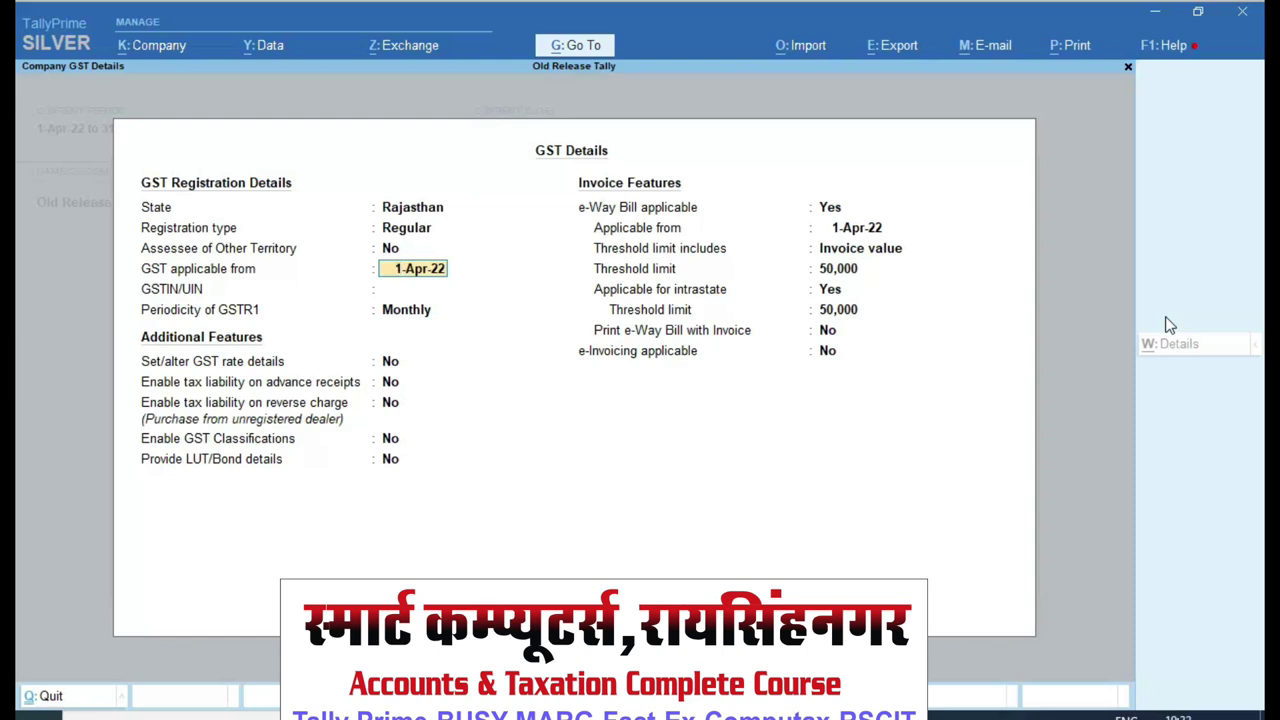
key("ctrl+a")
key("Escape")
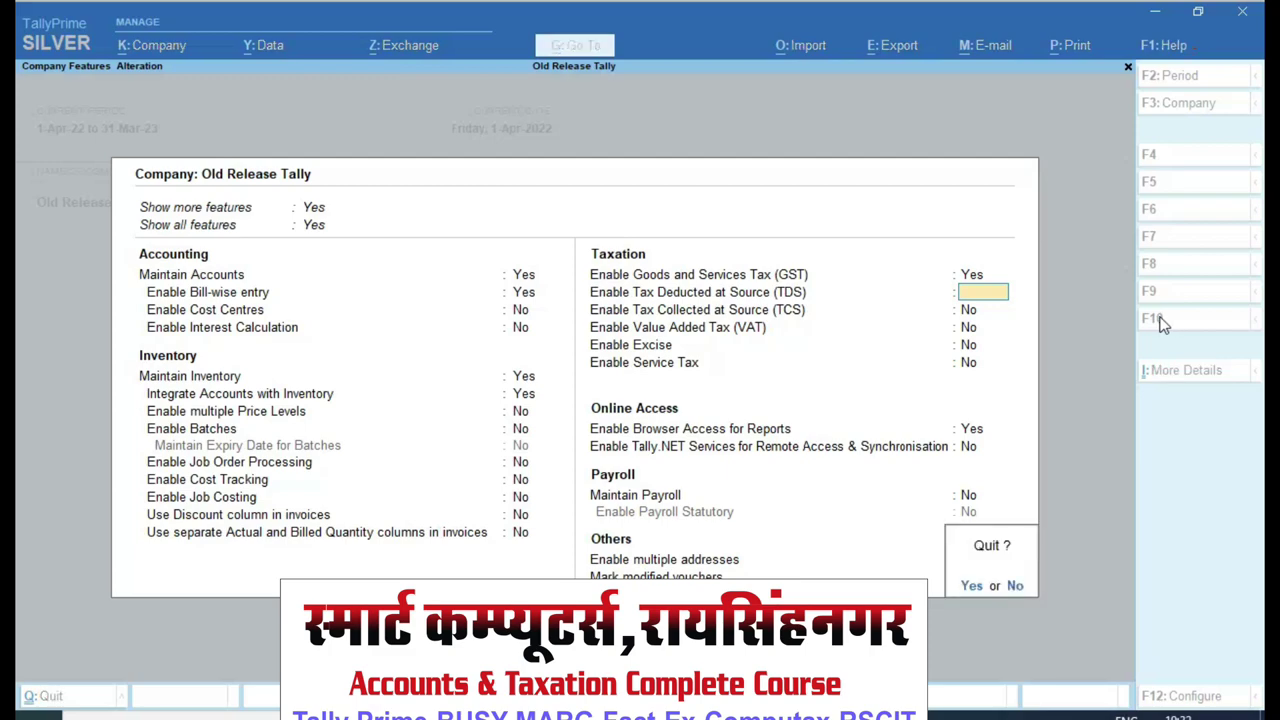
key("y")
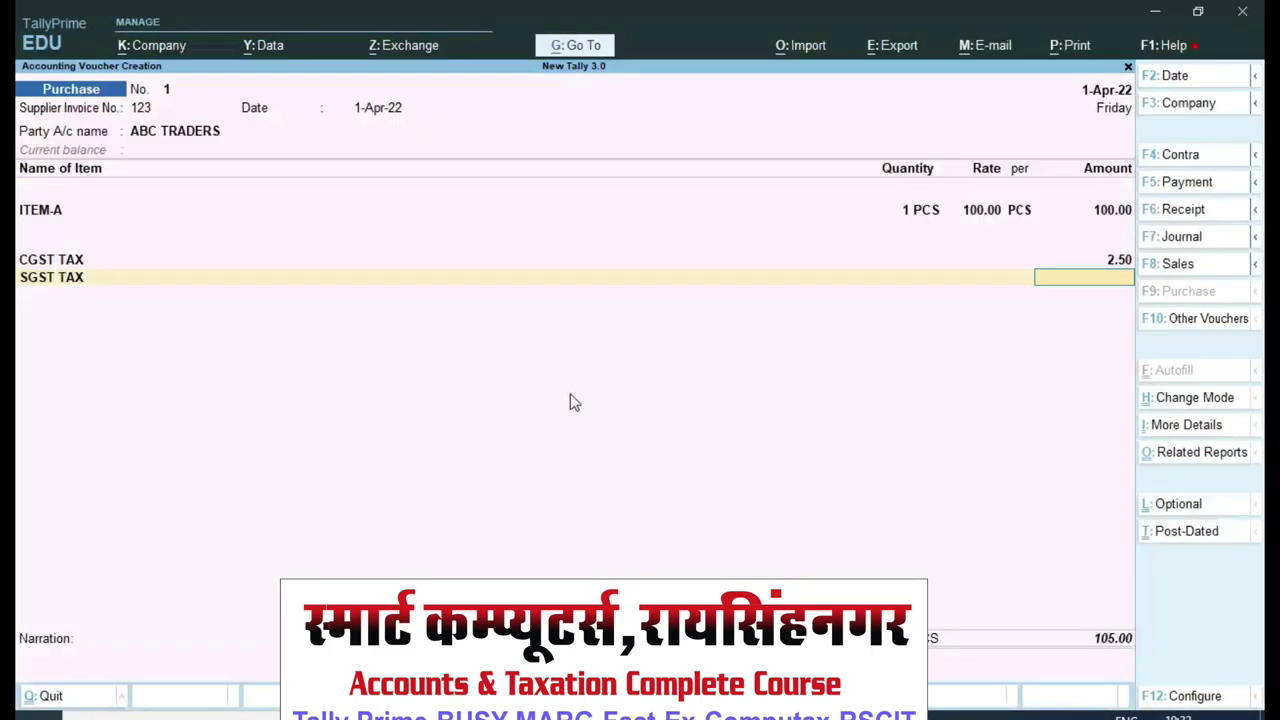
- Switch to the New Tally 3.0 company, abandon its unfinished purchase voucher and open its GST registration details from the company features
key("Escape")
key("Up")
key("Up")
key("Up")
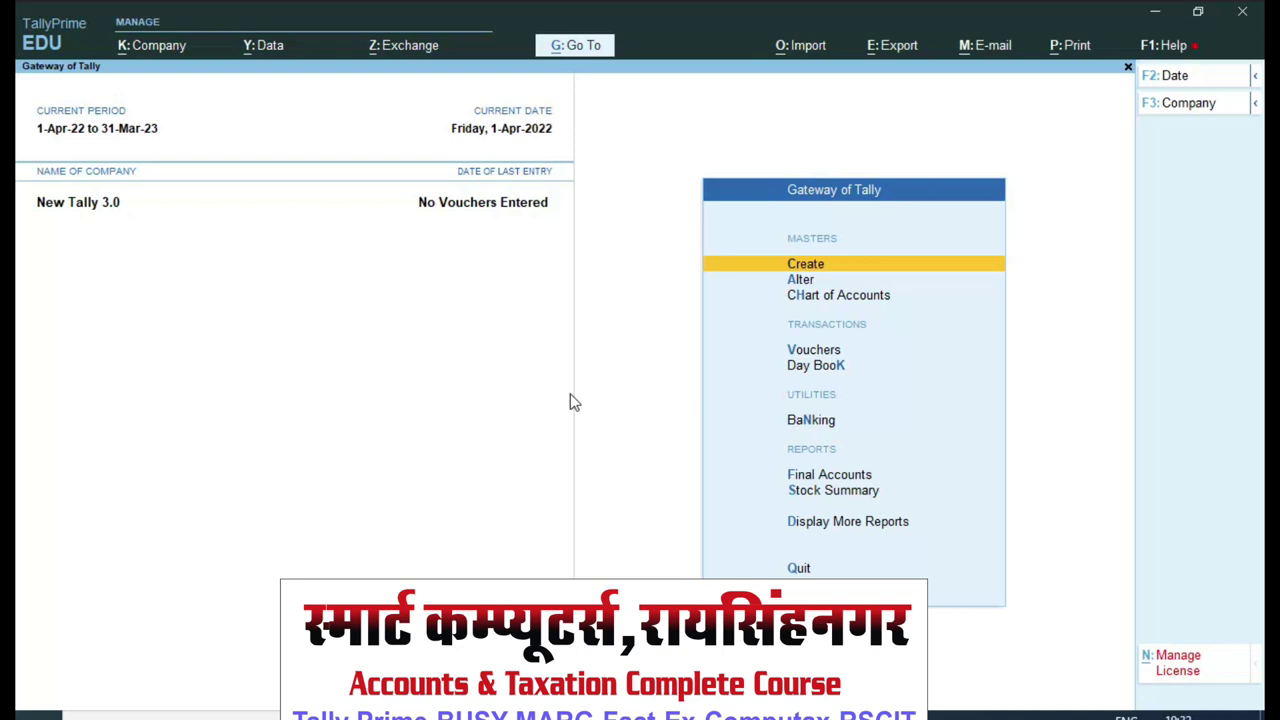
key("F11")
key("Down")
key("Down")
key("Down")
key("Down")
key("Down")
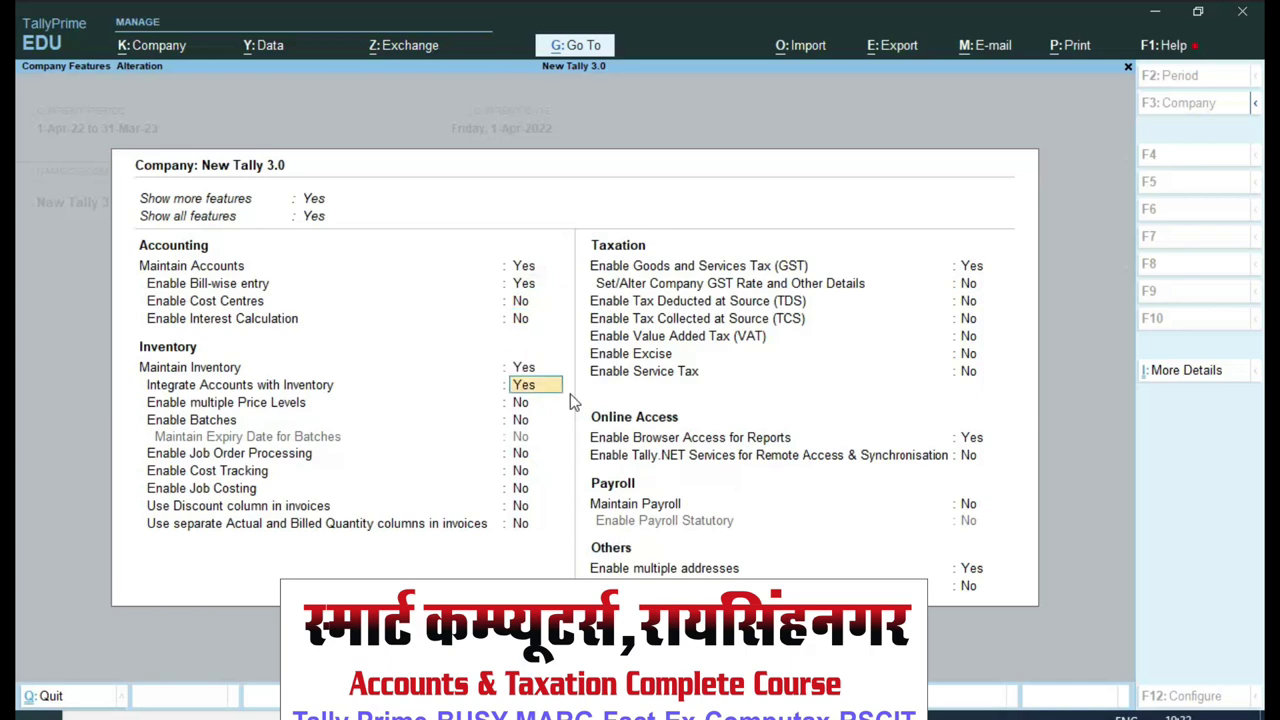
key("Down")
key("Down")
key("Down")
key("Down")
key("Down")
key("Down")
key("Down")
key("Down")
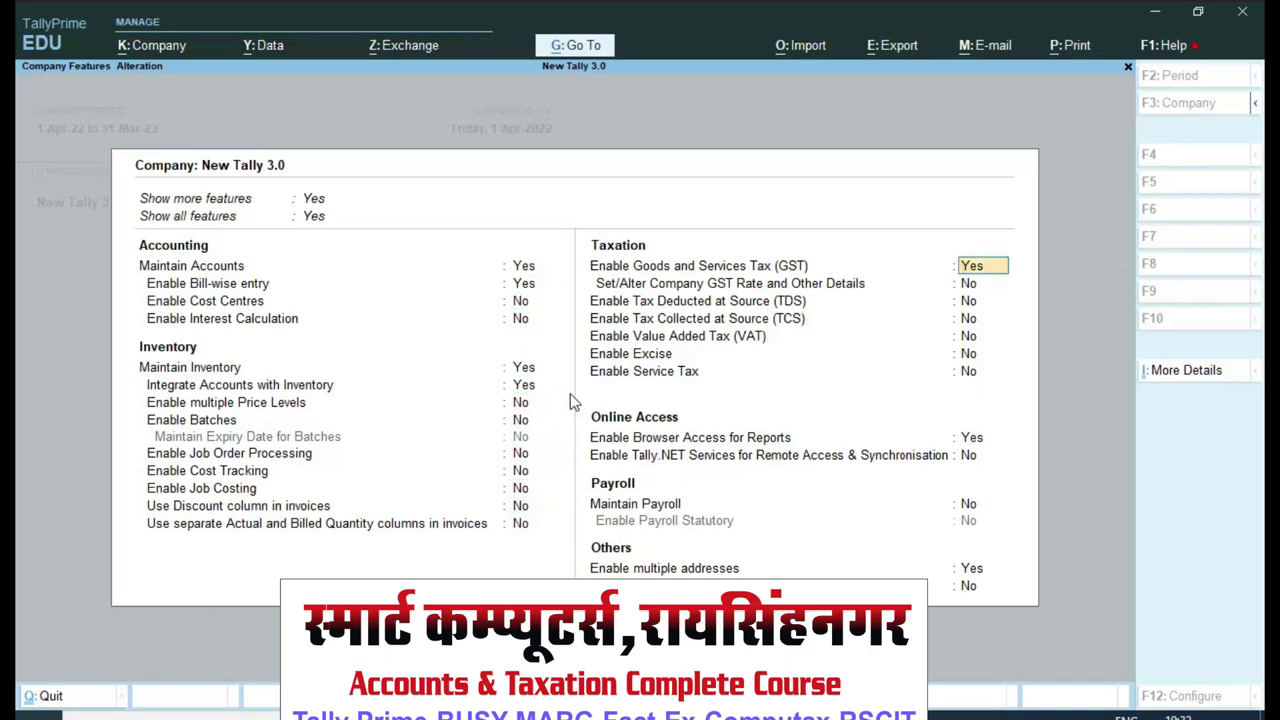
key("Return")
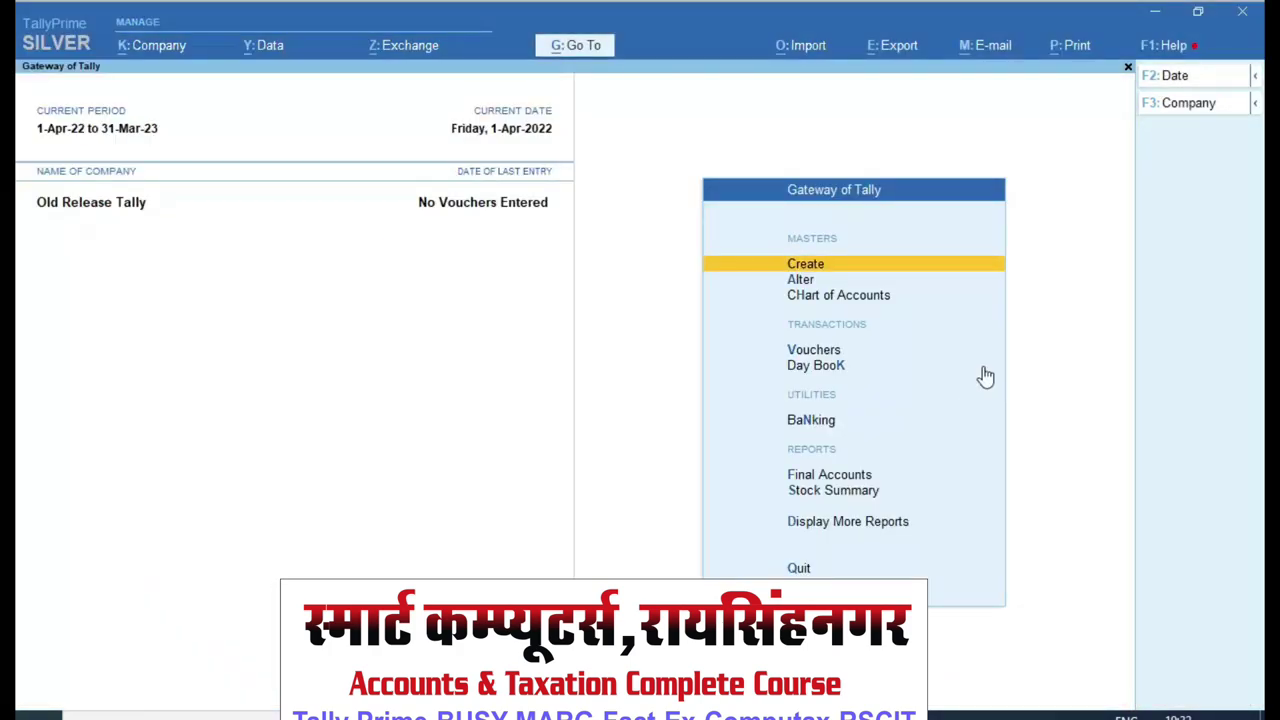
- Switch back to Old Release Tally and open its company GST details for comparison with the newer release
key("F11")
key("Down")
key("Down")
key("Down")
key("Down")
key("Down")
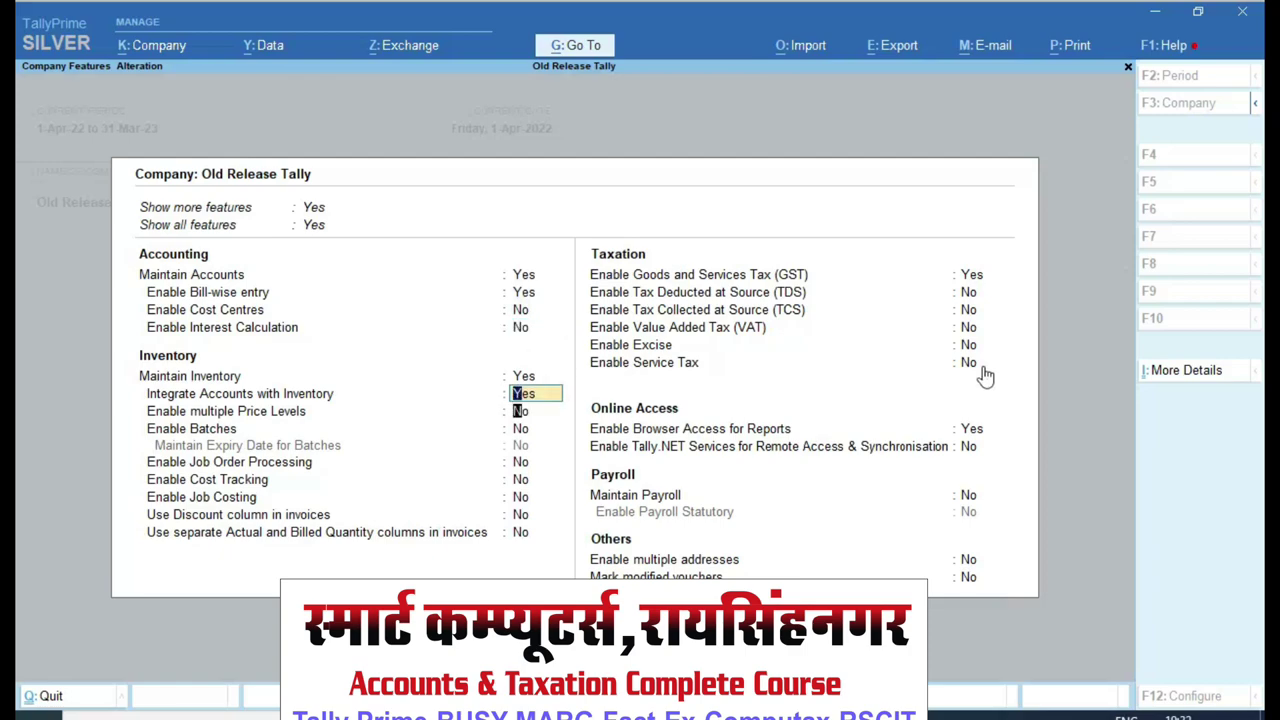
key("Down")
key("Down")
key("Down")
key("Down")
key("Down")
key("Down")
key("Down")
key("Down")
key("Return")
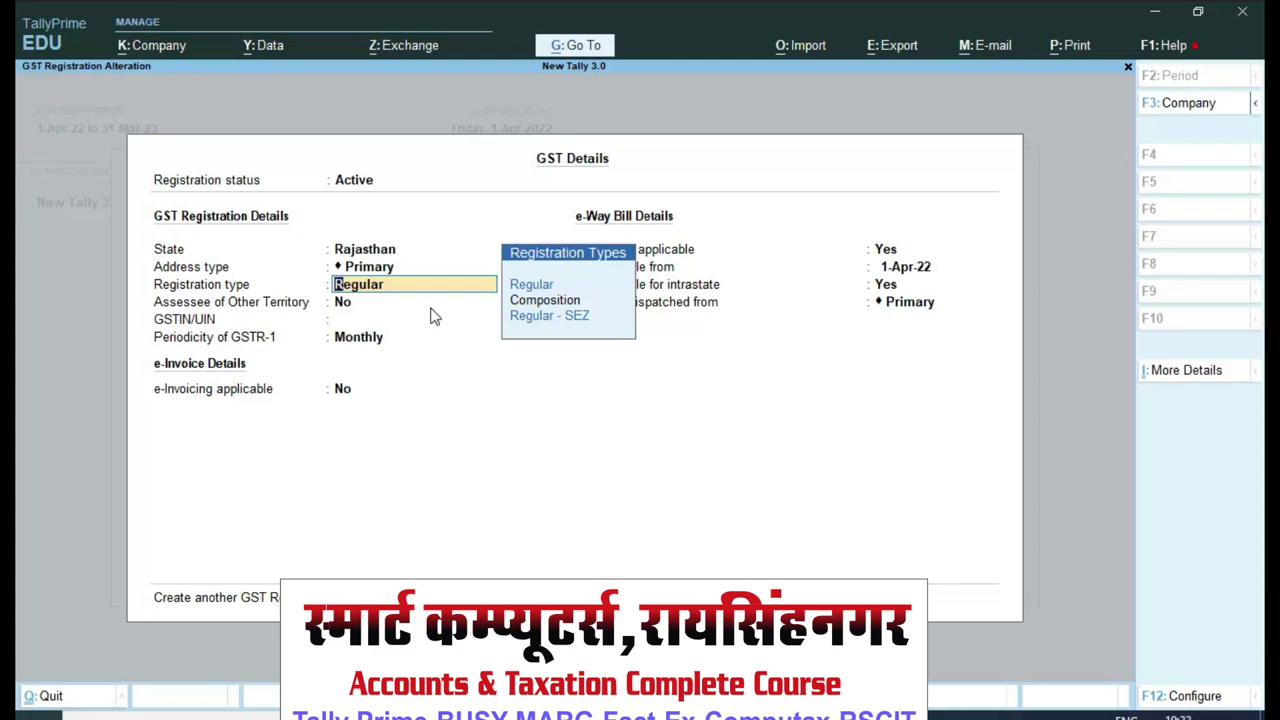
- Switch to New Tally 3.0, close its GST registration details and return to the Gateway of Tally
key("Escape")
key("Escape")
key("y")
key("ctrl+a")
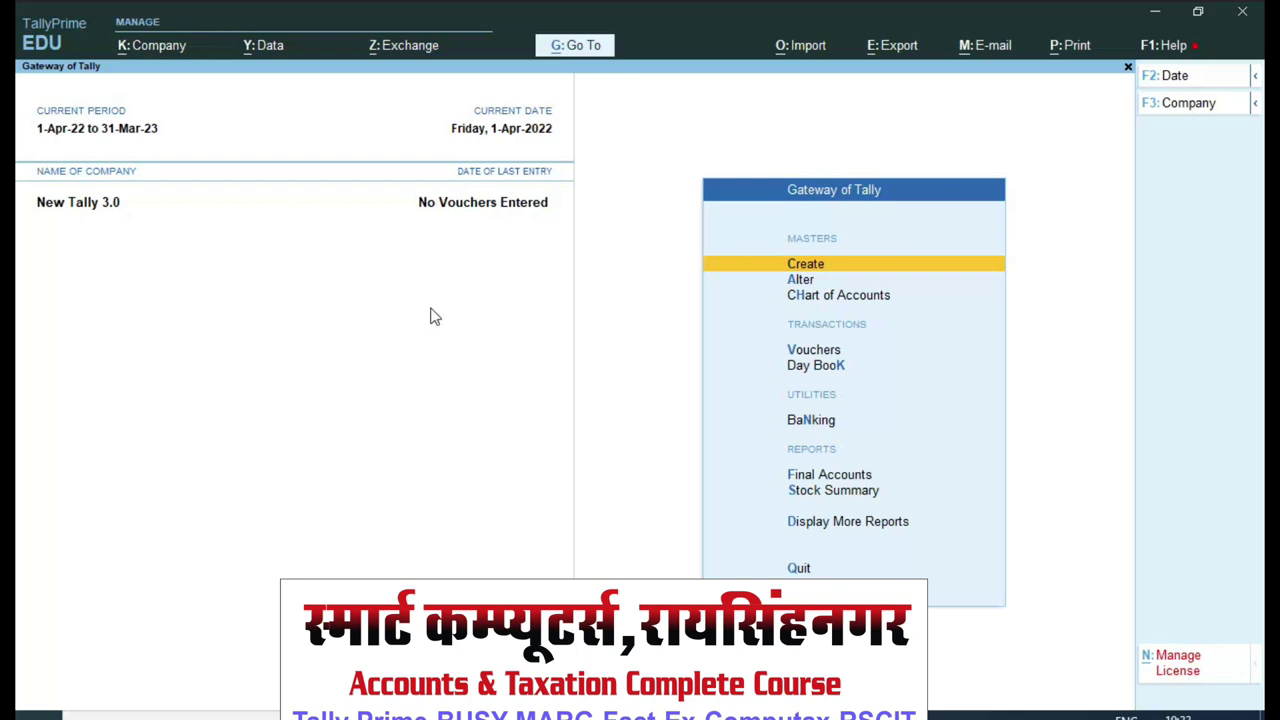
- Open the ABC TRADERS ledger of New Tally 3.0 for alteration
key("Down")
key("Return")
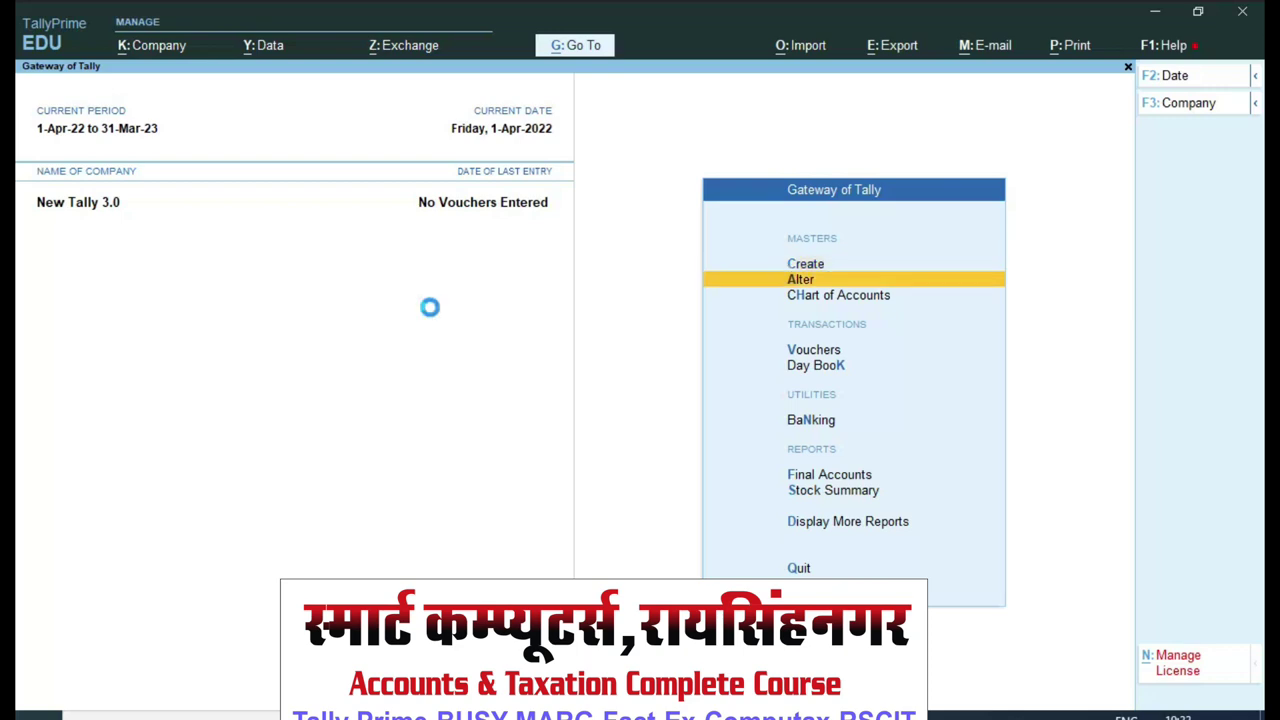
key("Down")
key("Return")
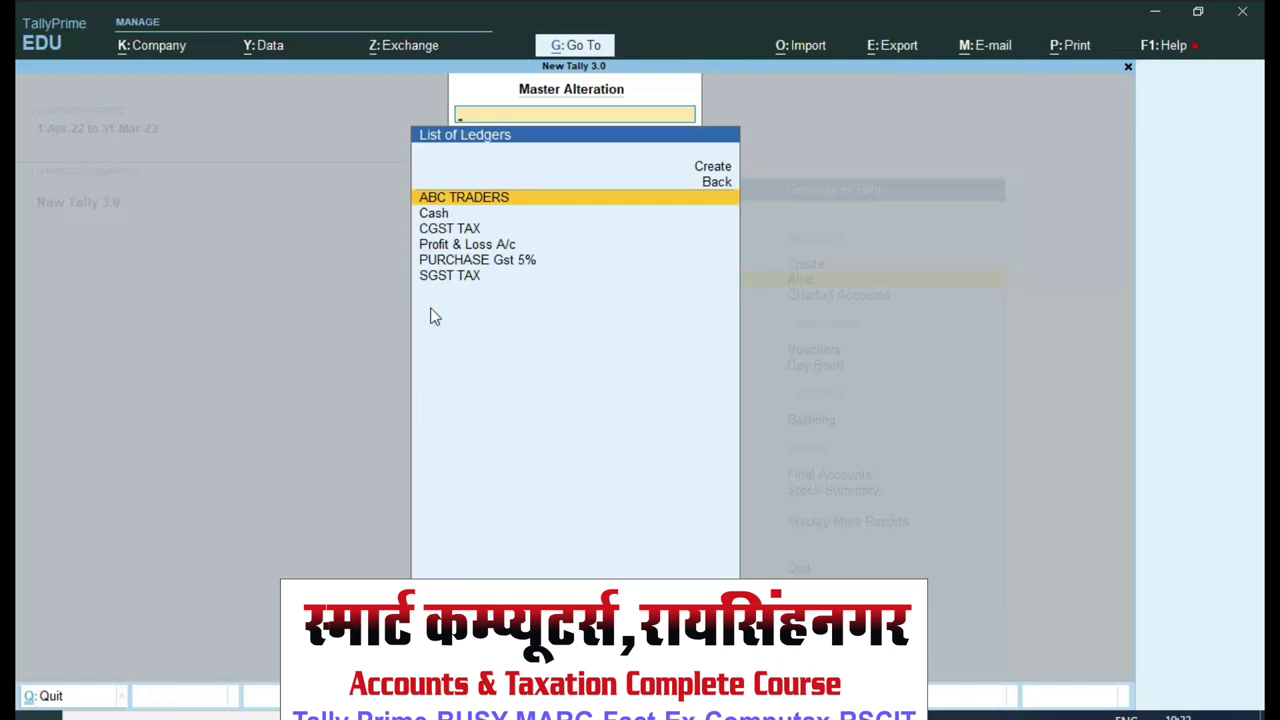
key("Down")
key("Down")
key("Up")
key("Up")
key("Return")
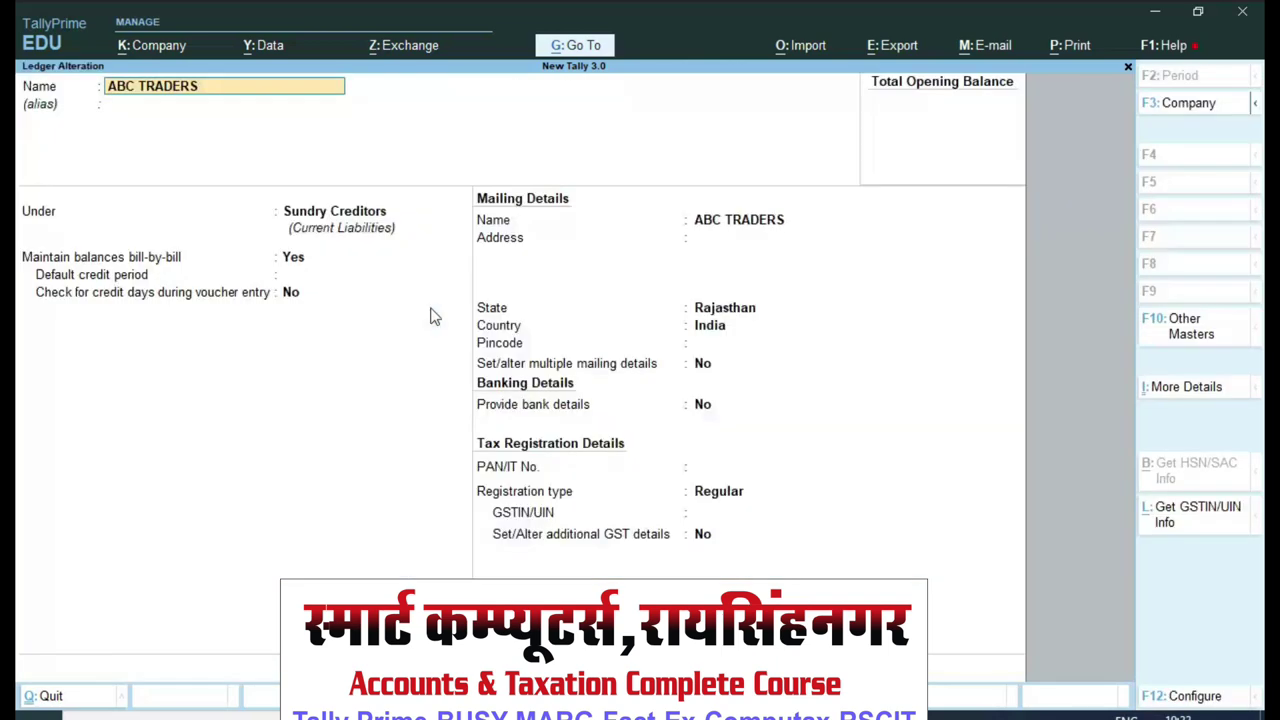
- Walk through the group, mailing and banking details of the ABC TRADERS ledger up to its tax registration section
key("Return")
key("Return")
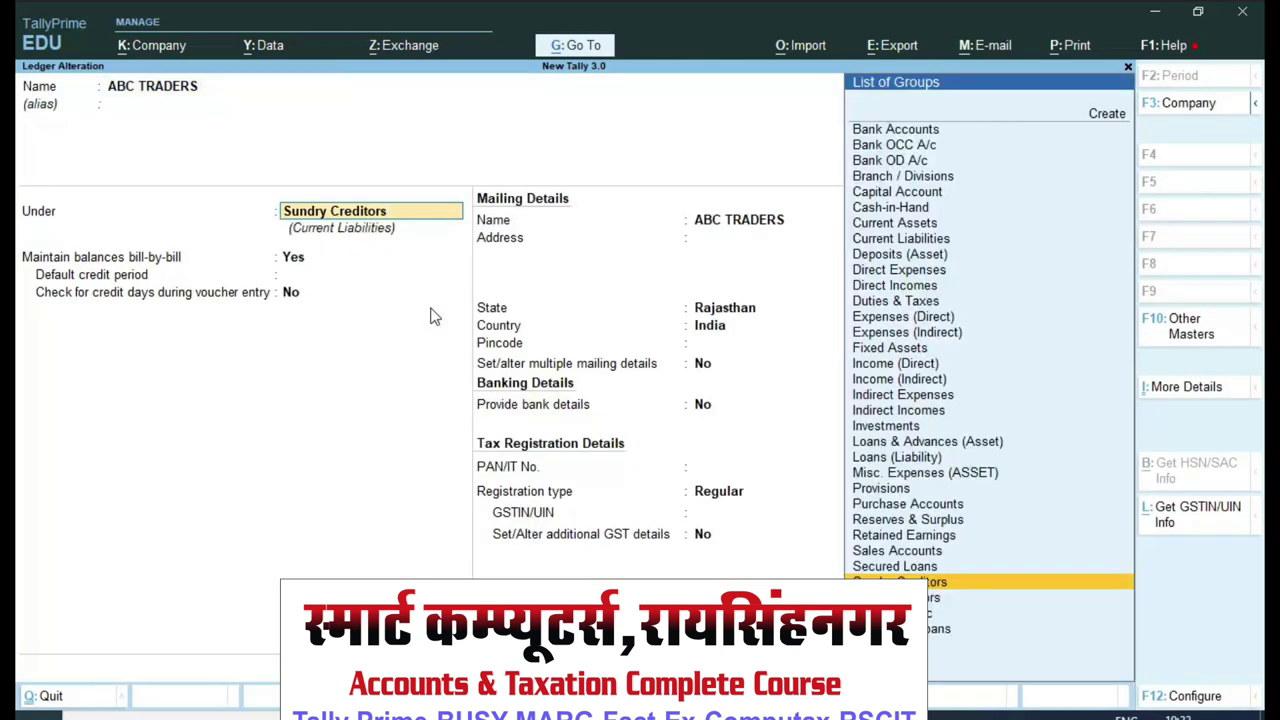
key("Return")
key("Return")
key("Return")
key("Return")
key("Return")
key("Return")
key("Return")
key("Return")
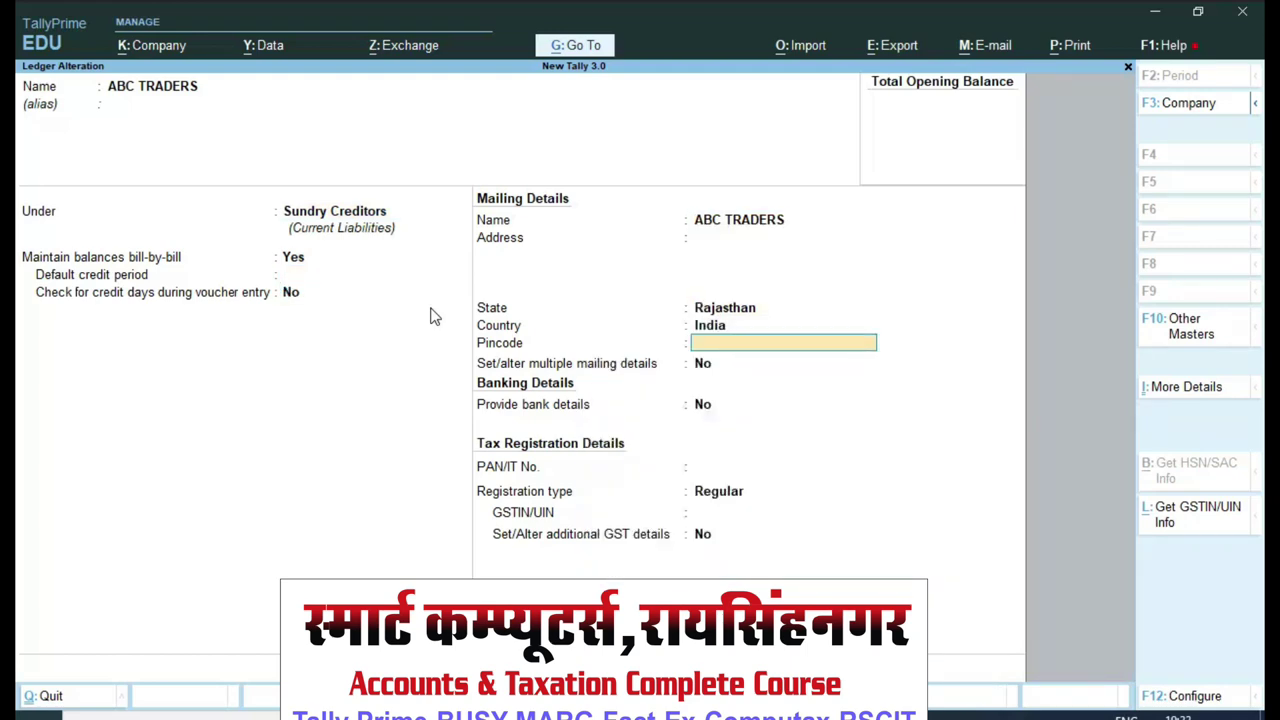
key("BackSpace")
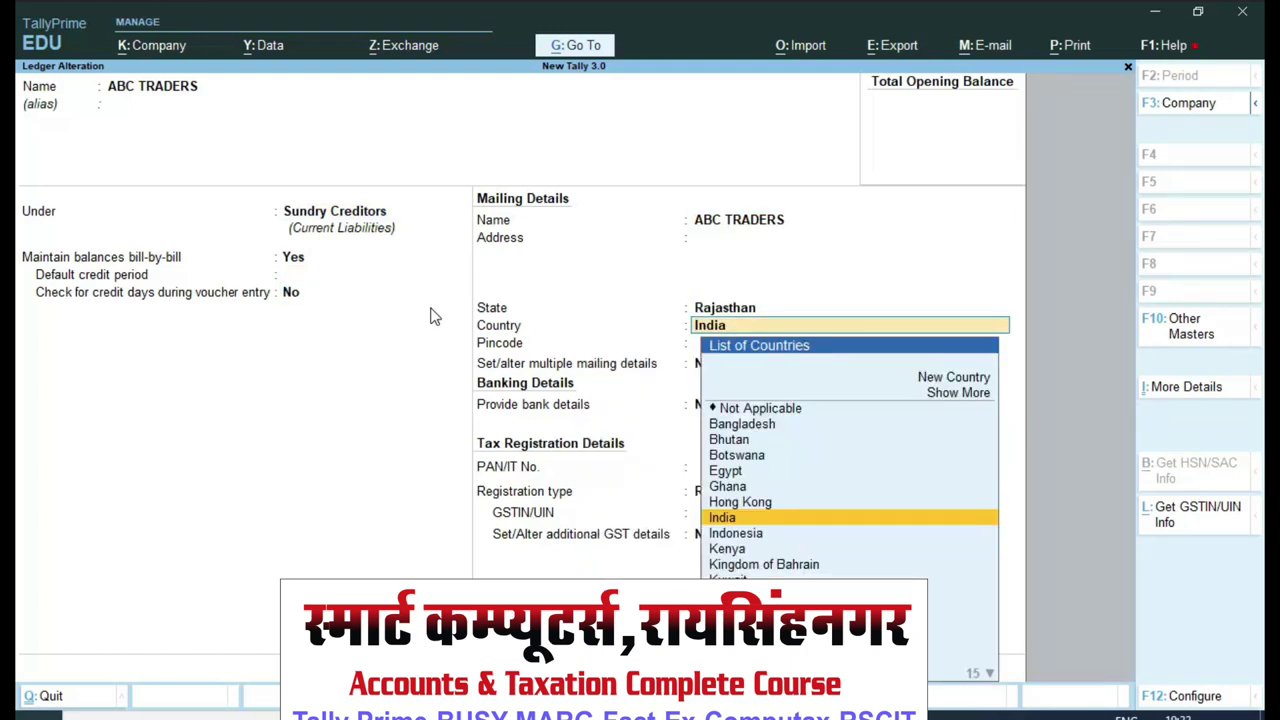
key("Return")
key("Return")
key("Return")
key("Return")
key("Return")
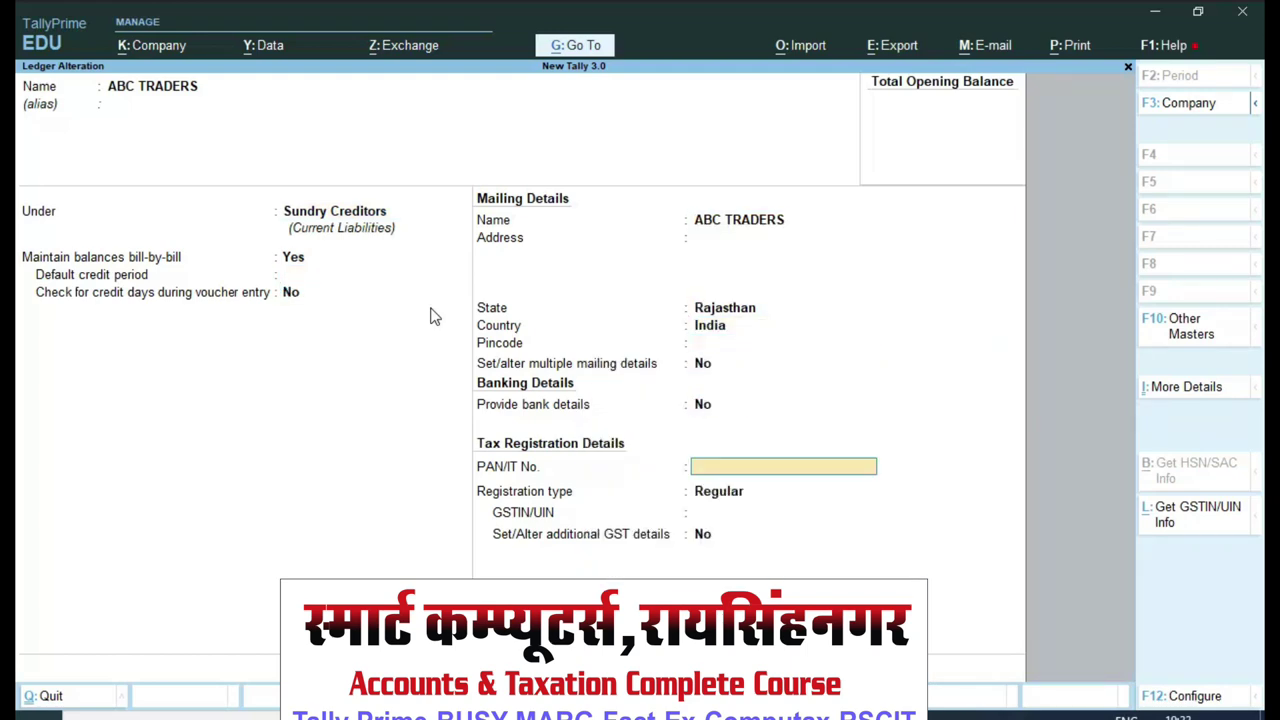
- Check the GST registration type options of the ABC TRADERS ledger, keep Regular and leave the ledger
key("Return")
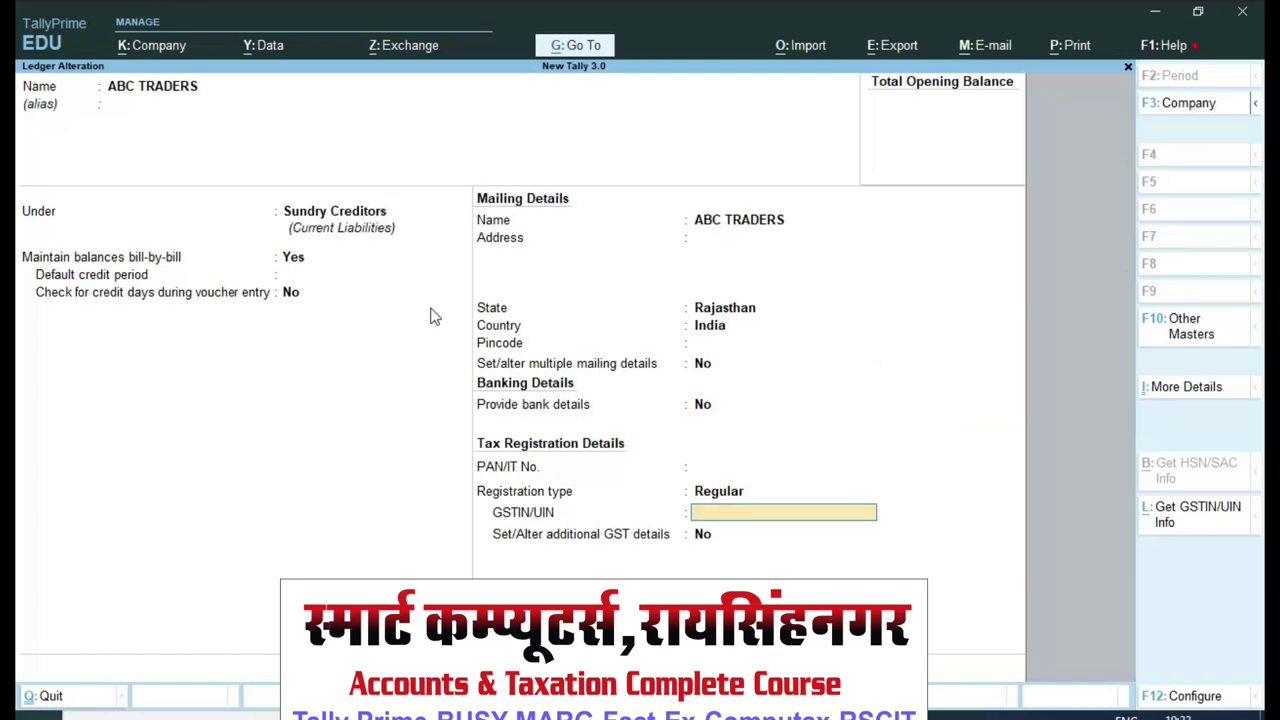
key("BackSpace")
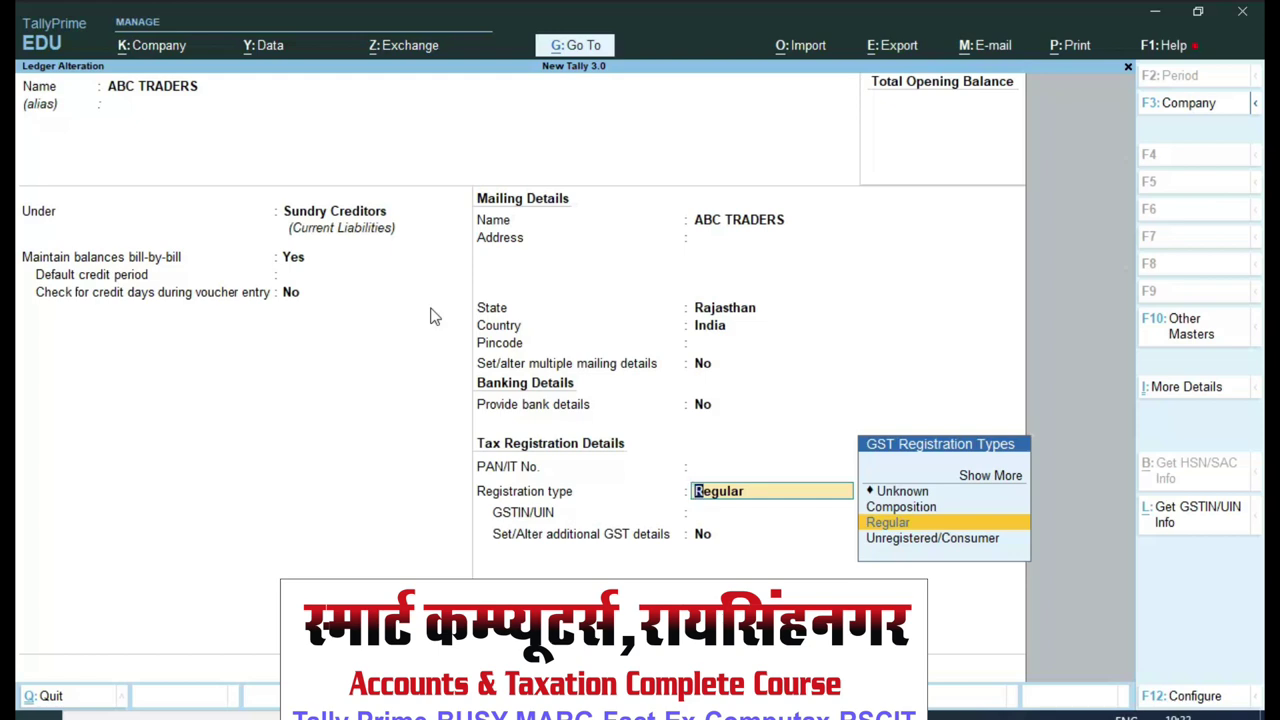
key("Down")
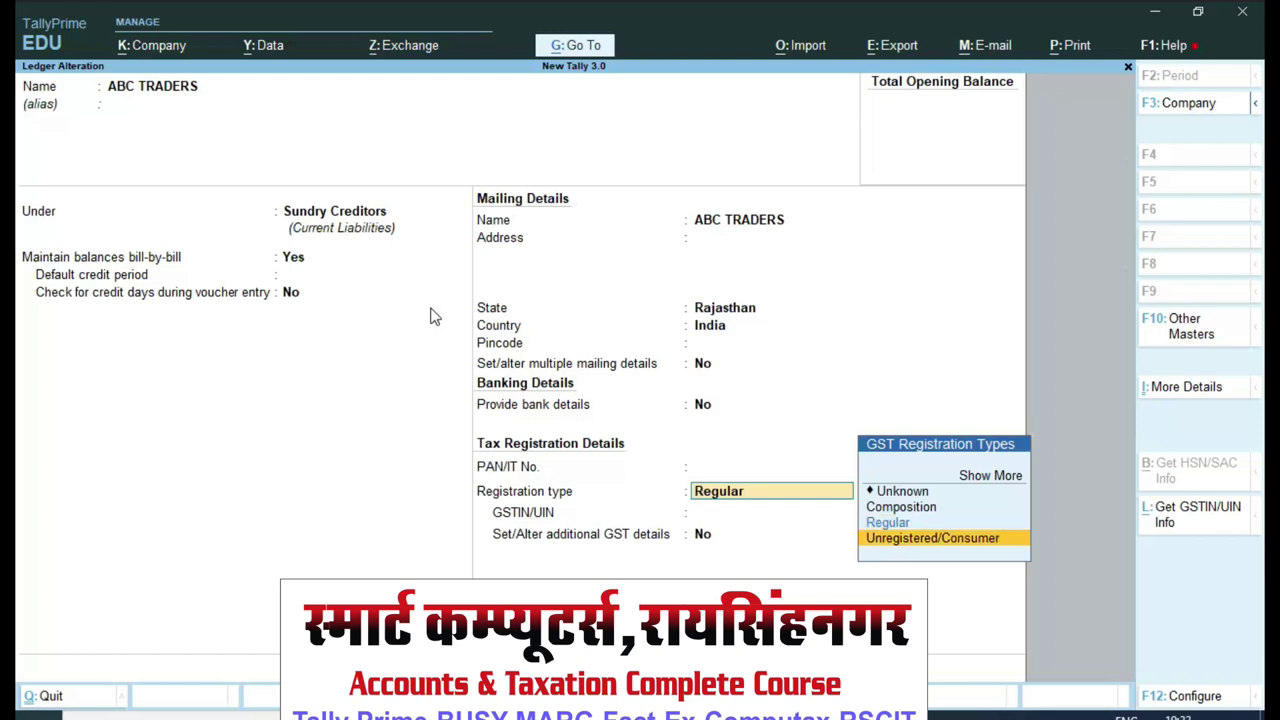
key("BackSpace")
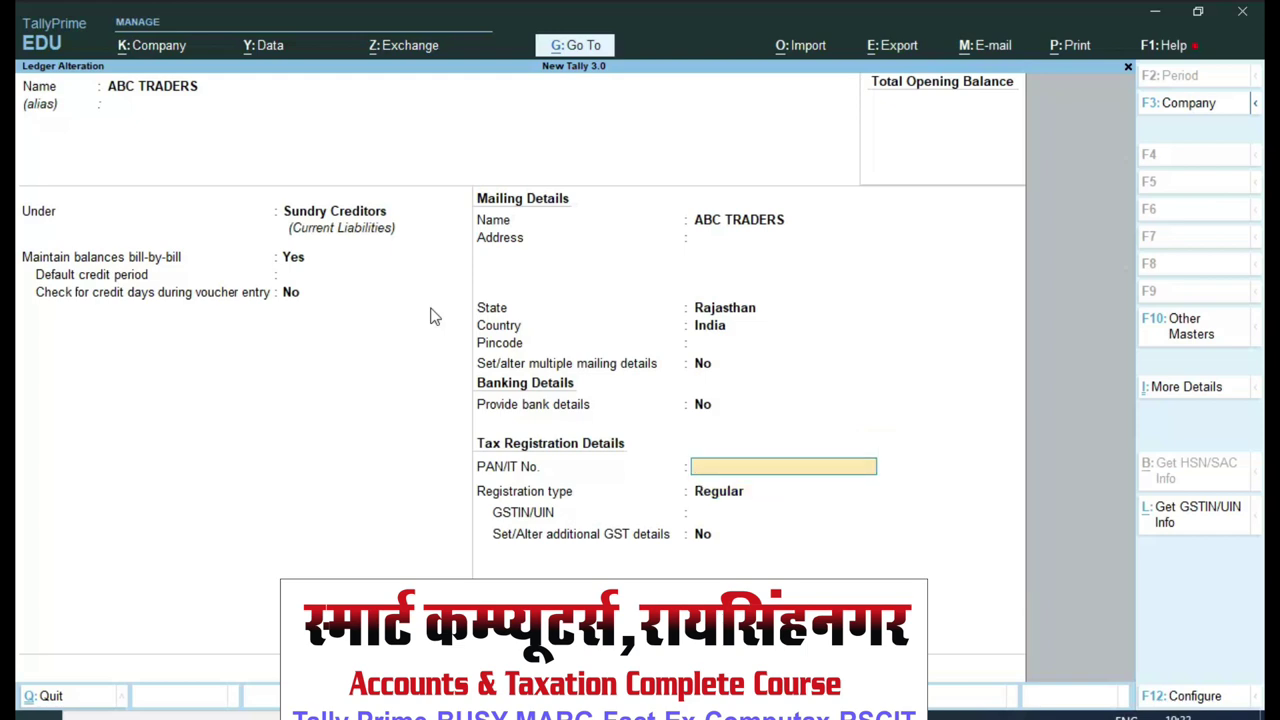
key("Escape")
- Open the CGST TAX ledger, check its duty and tax types, and accept the ledger without changes
key("Down")
key("Down")
key("Down")
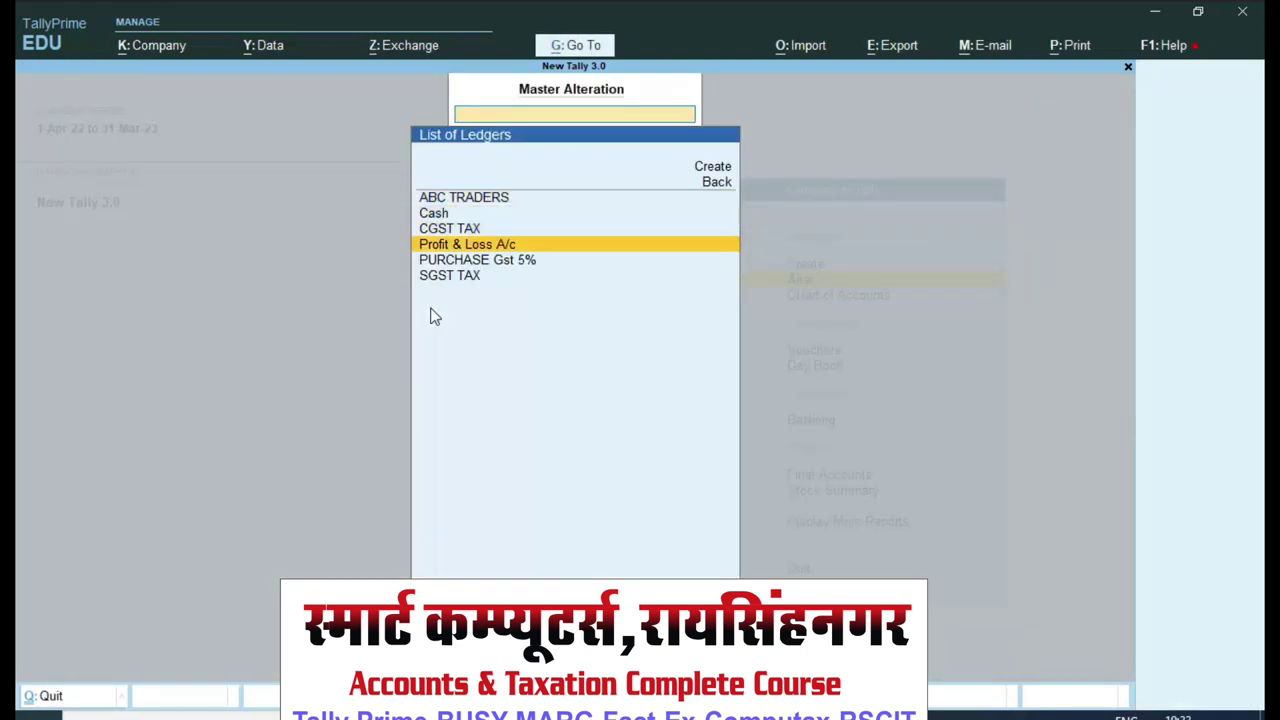
key("Up")
key("Return")
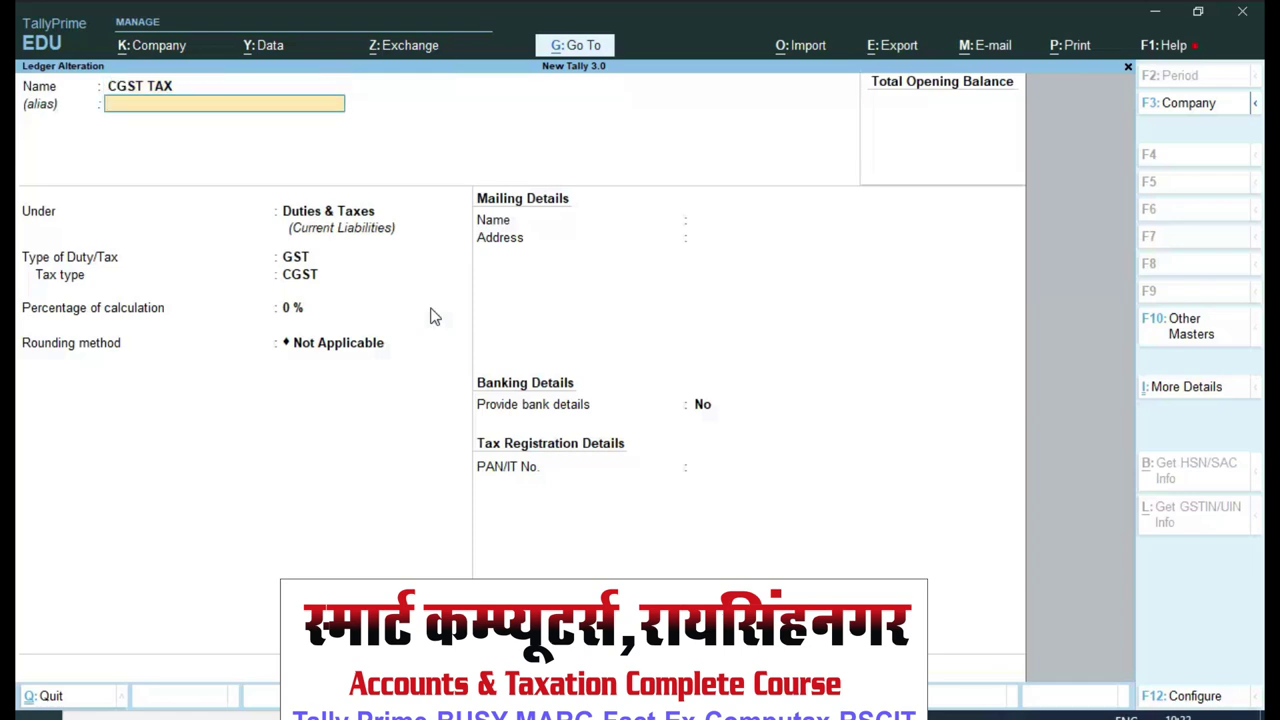
key("Return")
key("Return")
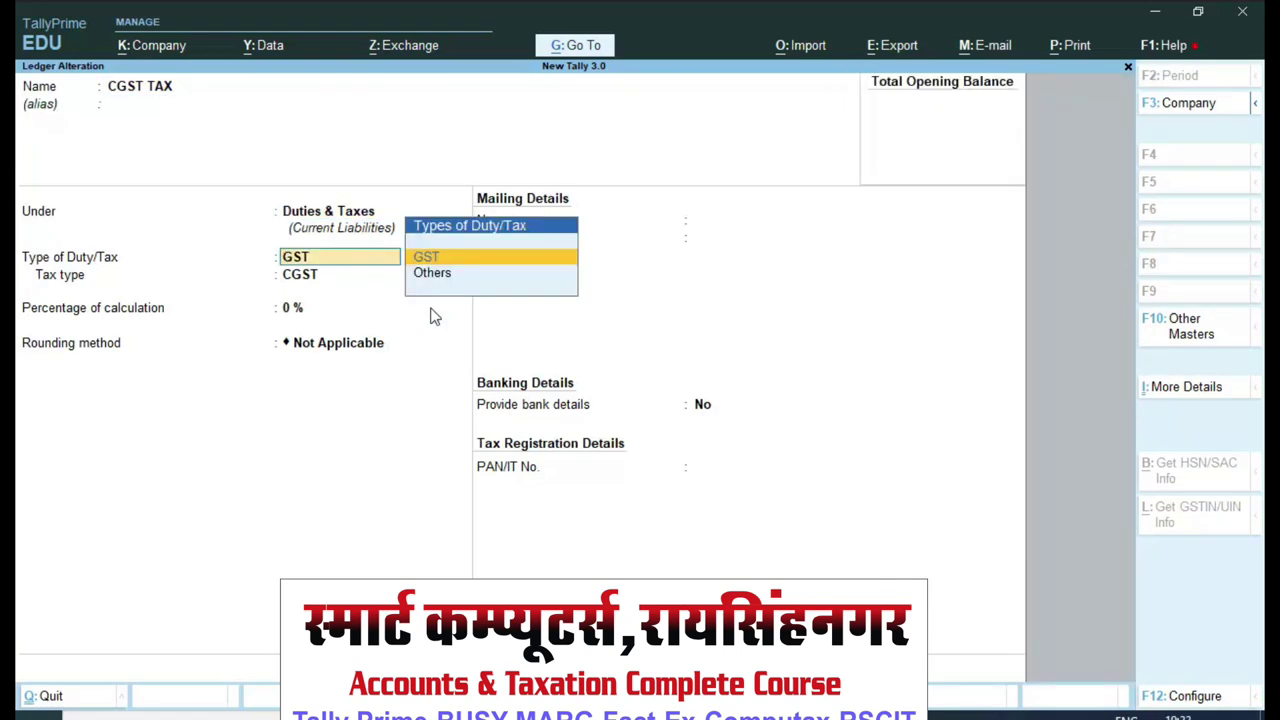
key("Return")
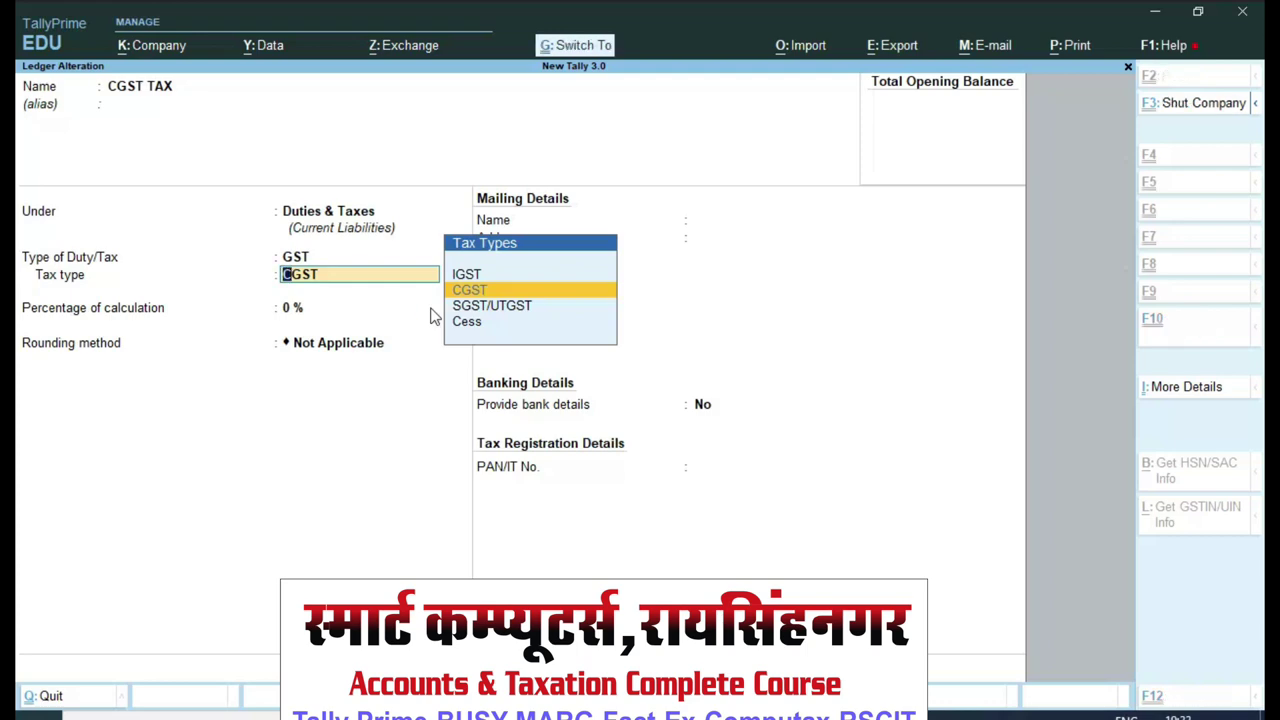
key("ctrl+a")
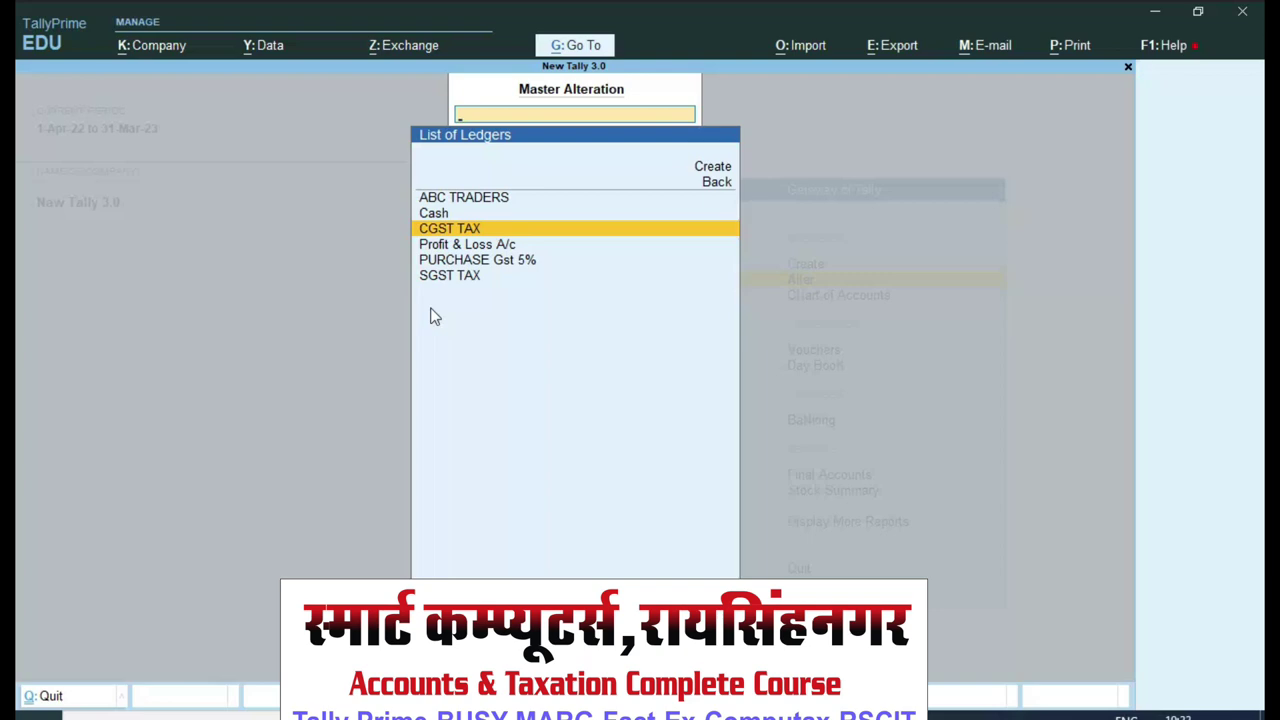
- Leave the ledger list and open stock item ITEM-A of New Tally 3.0 for alteration
key("Escape")
key("Escape")
key("Down")
key("Up")
key("Return")
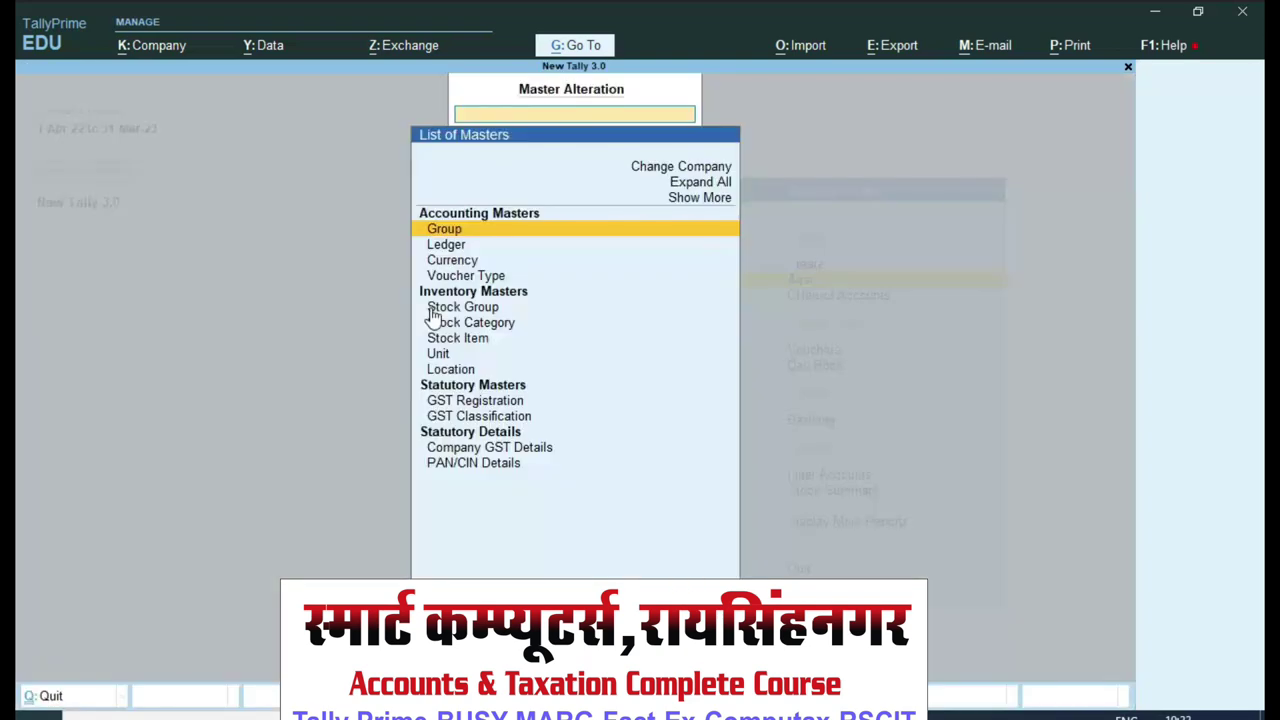
key("Down")
key("Down")
key("Down")
key("Down")
key("Down")
key("Down")
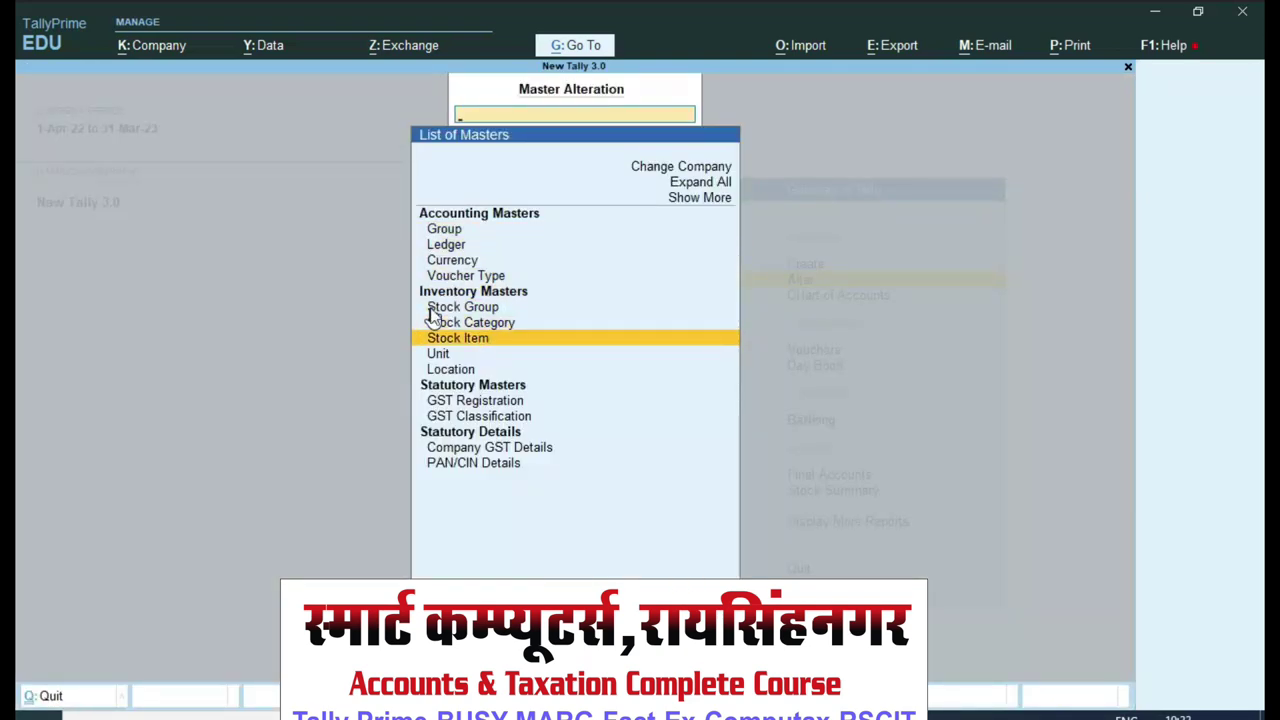
key("Return")
key("Return")
- Examine ITEM-A's statutory details, covering GST applicability, HSN/SAC details, taxability type and GST rate
key("Return")
key("Return")
key("Return")
key("Return")
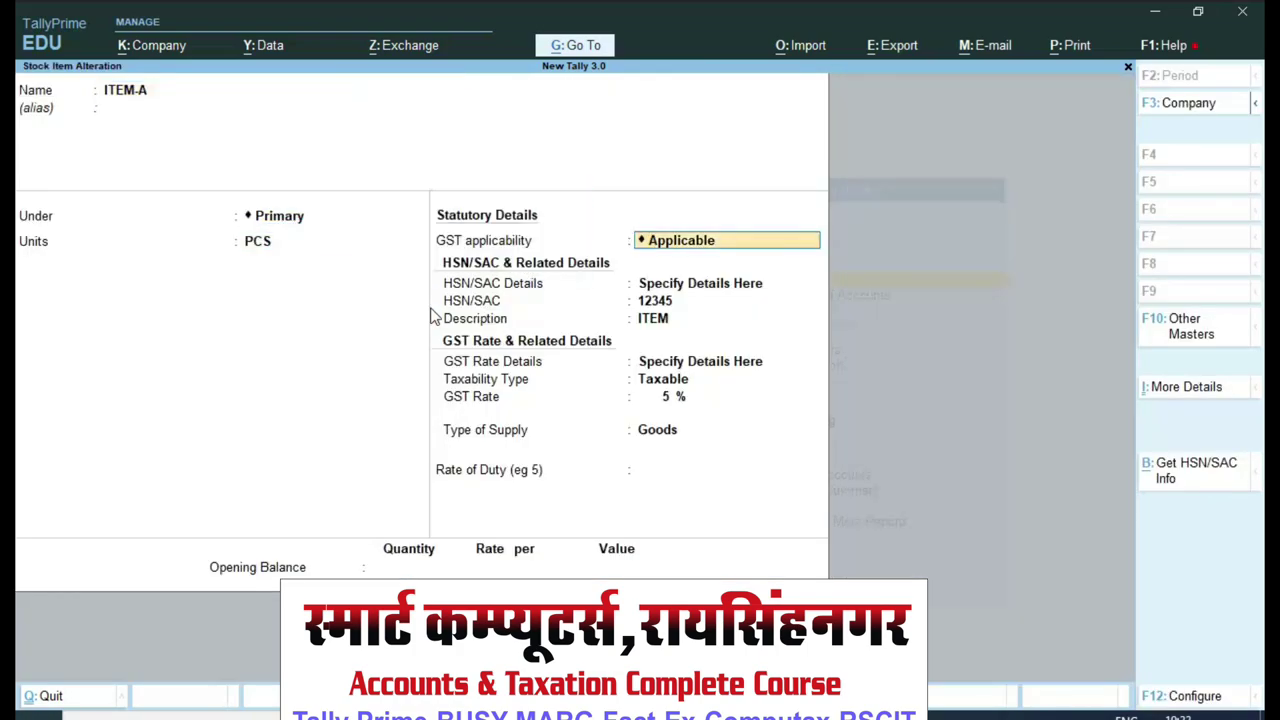
key("Return")
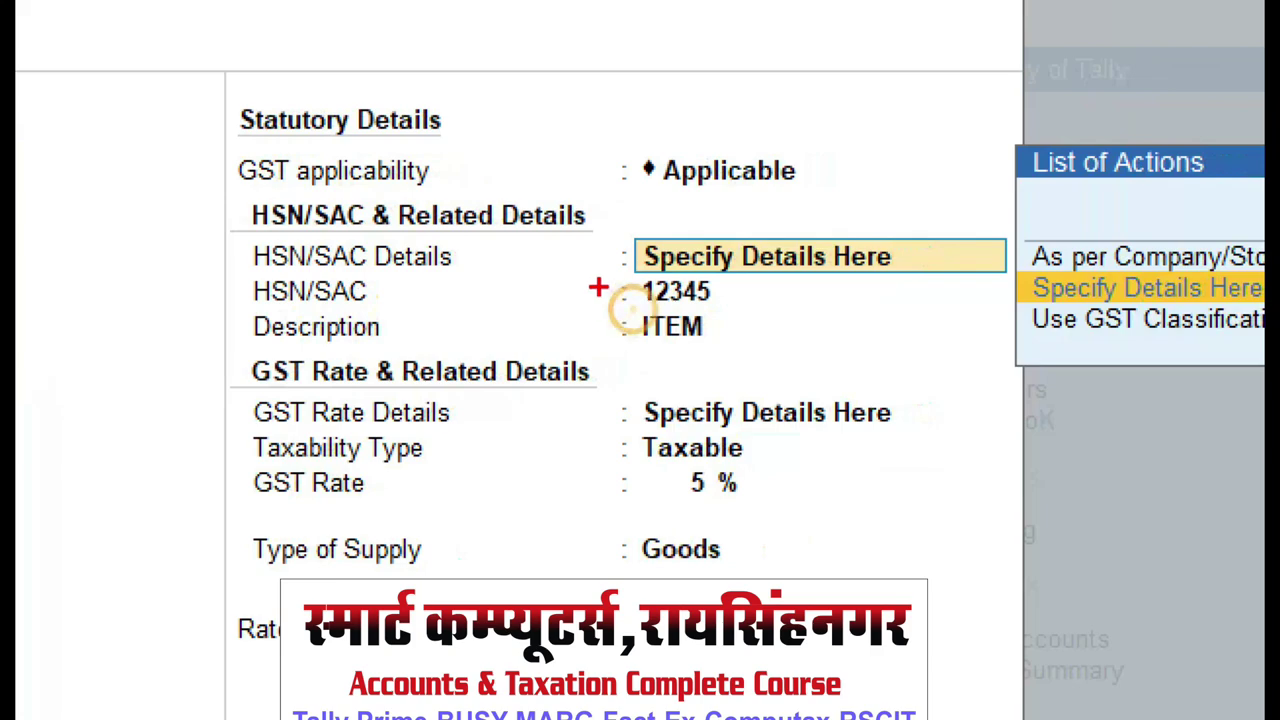
mouse_move(210, 163)
left_mouse_down()
mouse_move(185, 240)
mouse_move(280, 620)
mouse_move(815, 100)
mouse_move(108, 315)
left_mouse_up()
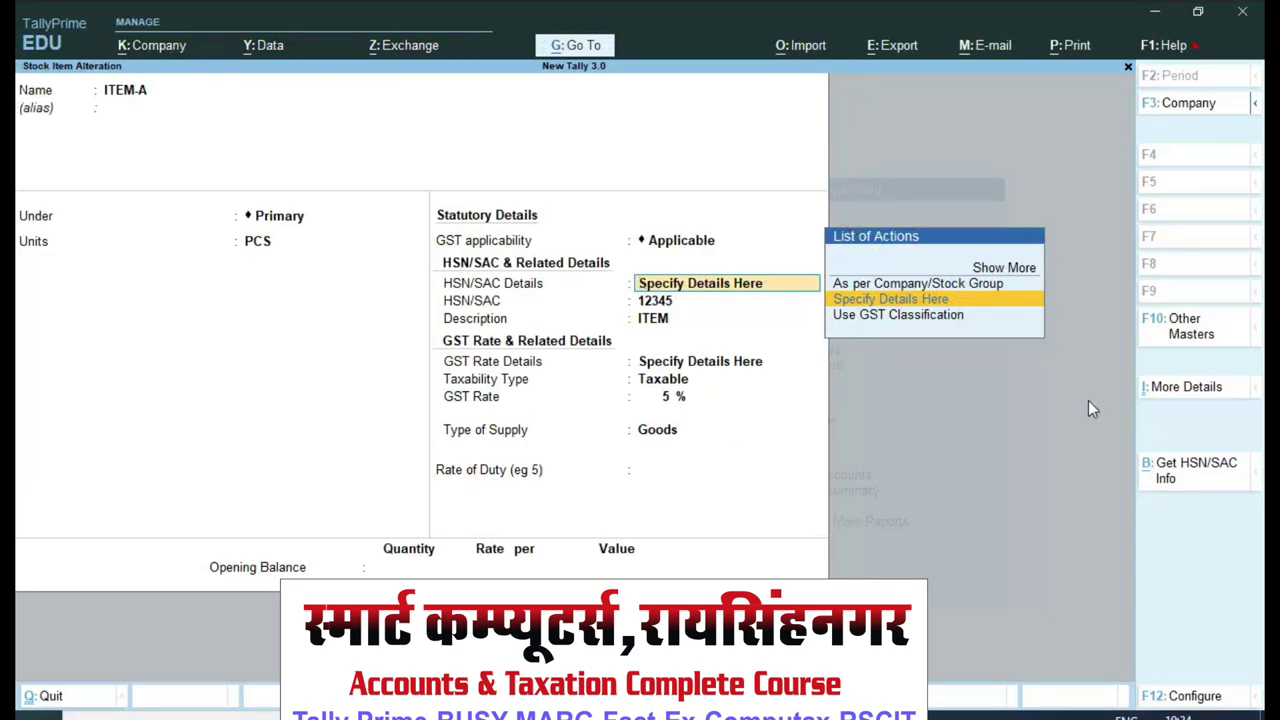
key("Return")
key("Return")
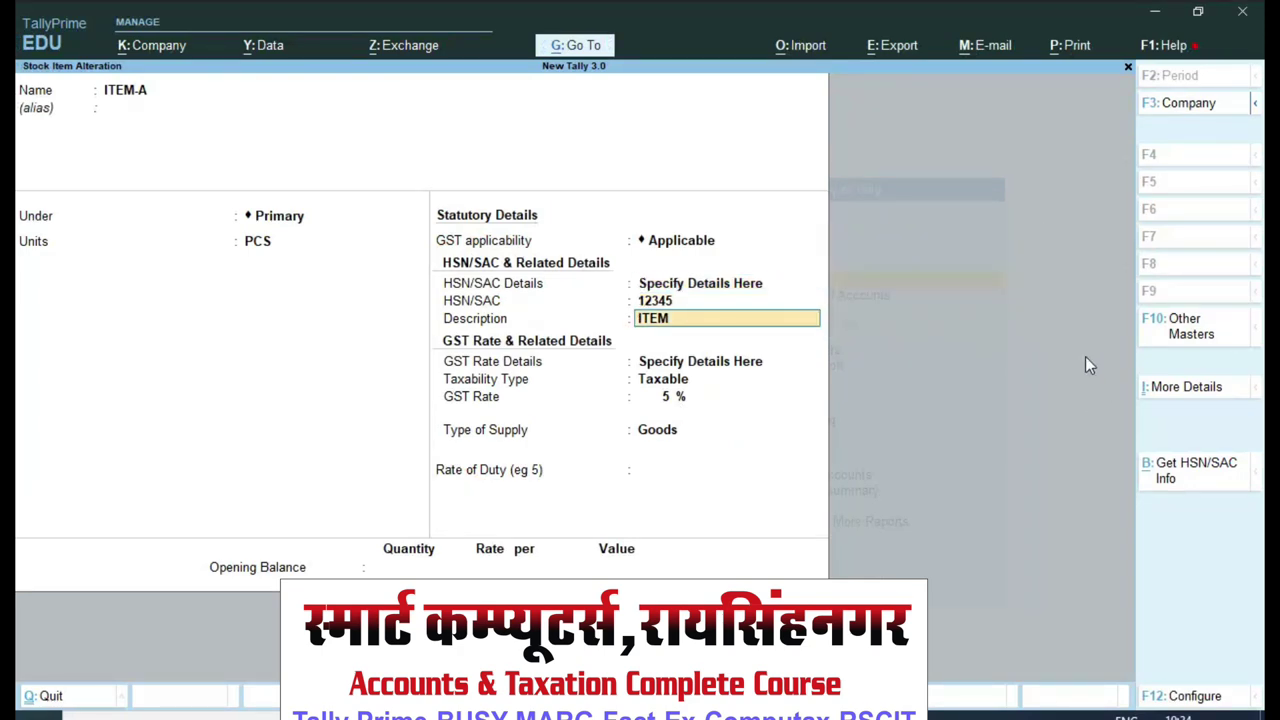
key("Return")
key("Return")
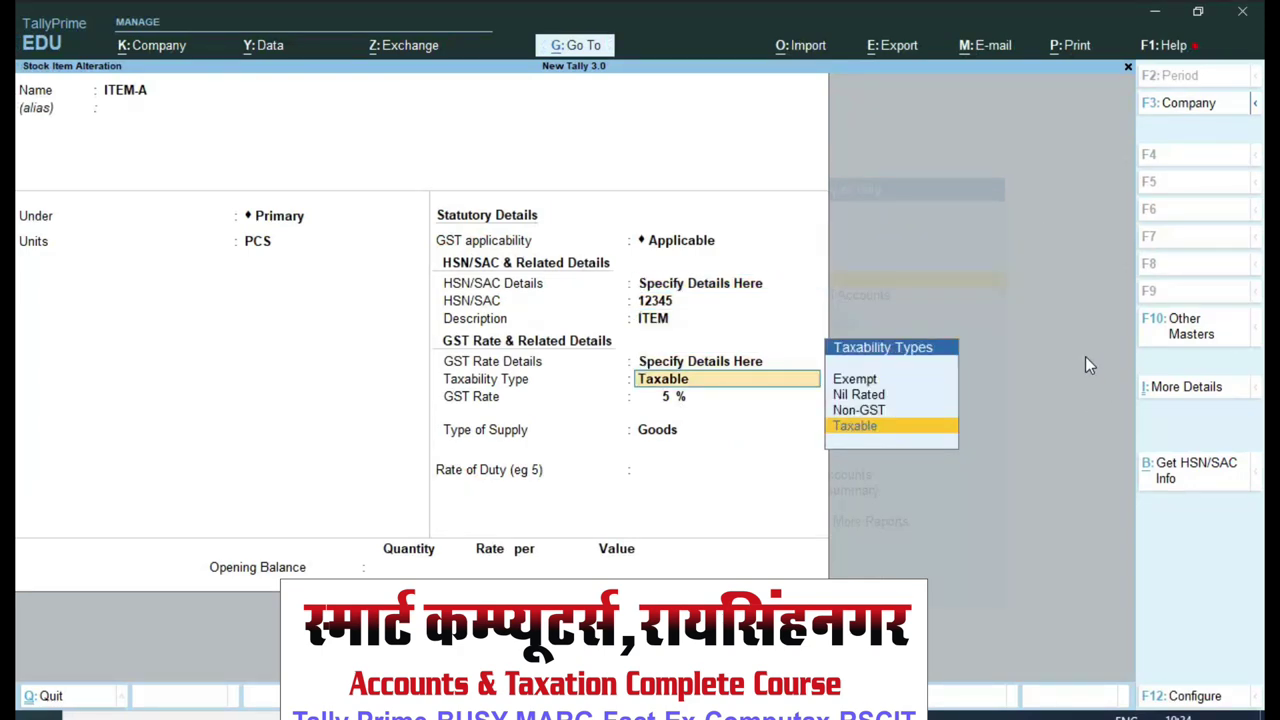
key("Return")
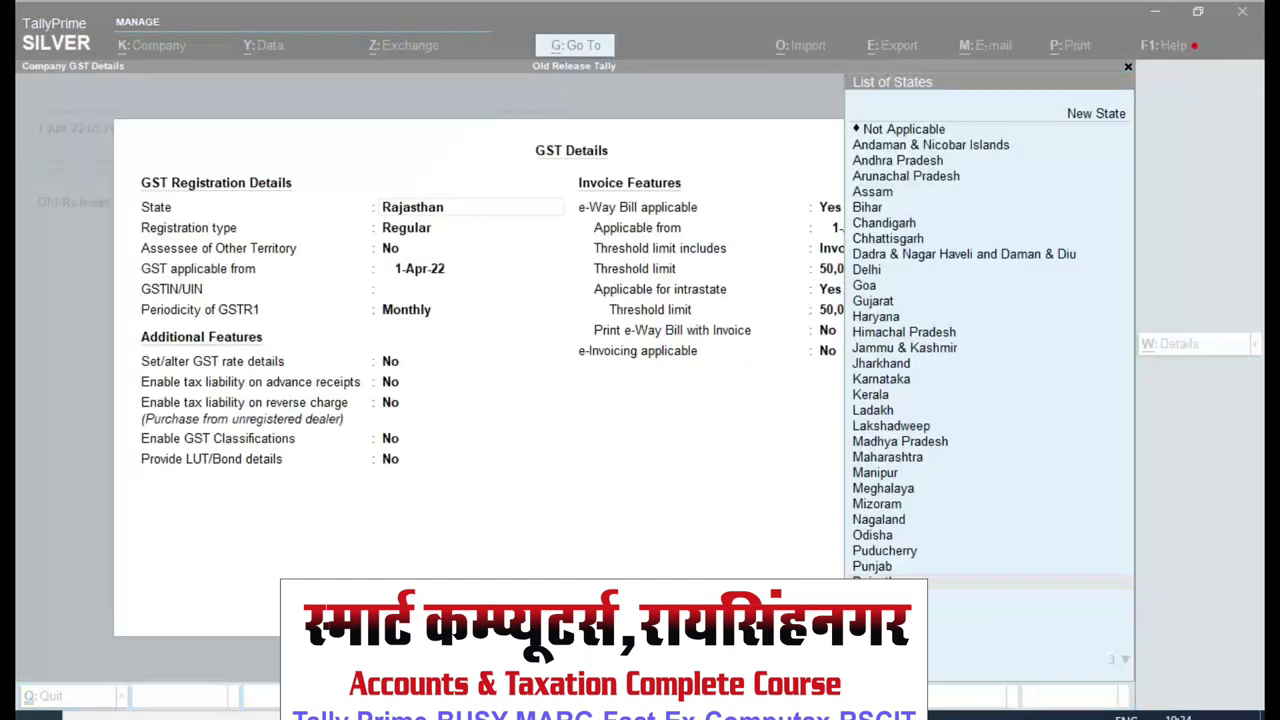
- Switch to Old Release Tally, accept its company GST details and open stock item ITEM-A for alteration
key("ctrl+a")
key("ctrl+a")
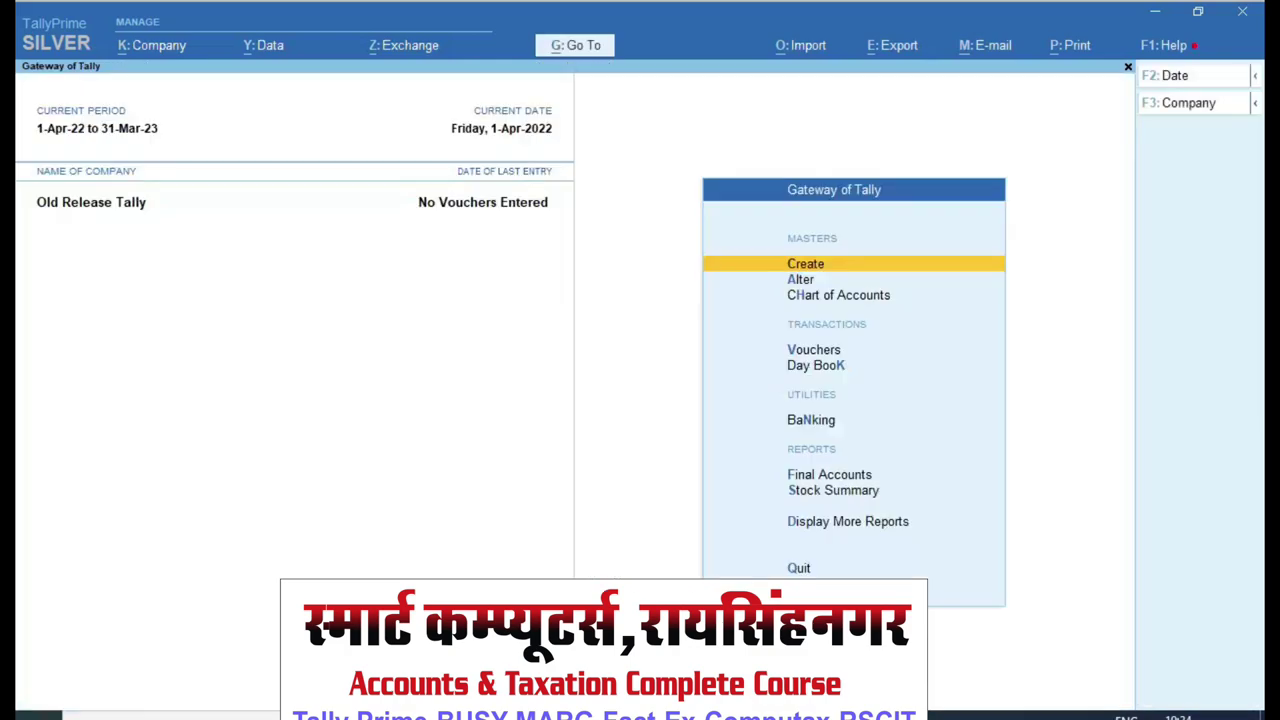
key("Down")
key("Return")
key("Down")
key("Down")
key("Down")
key("Down")
key("Down")
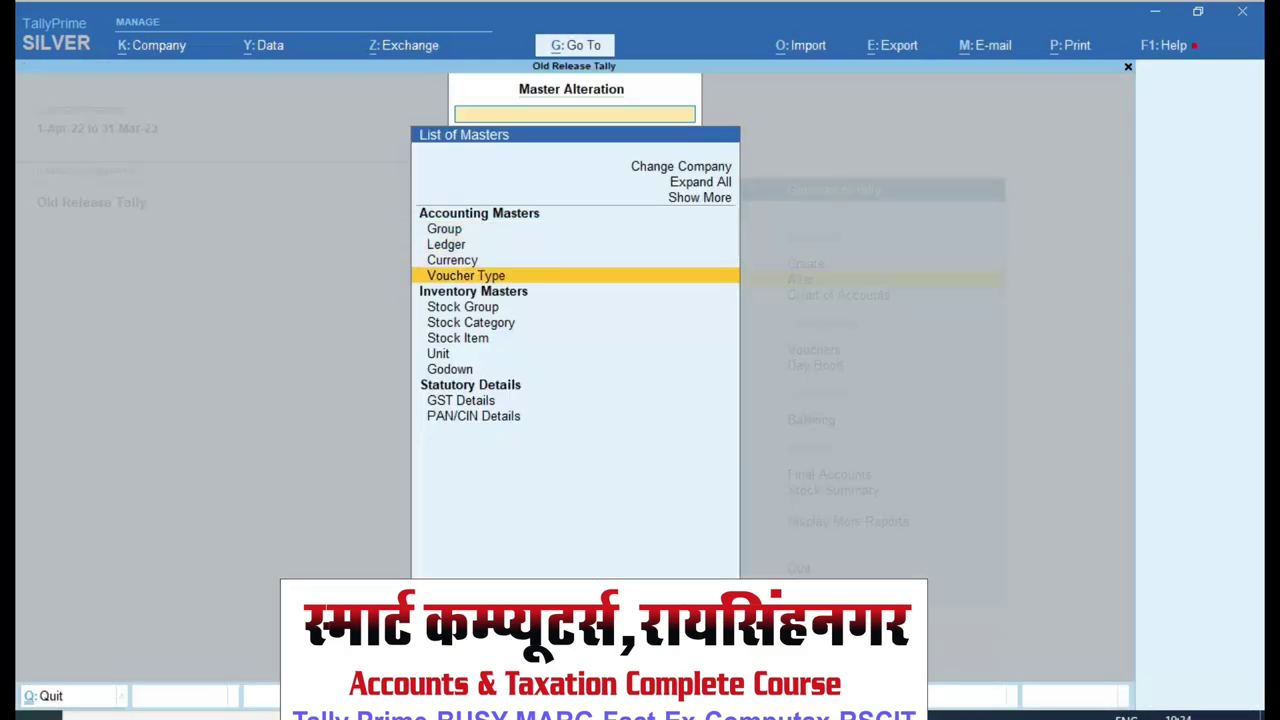
key("Down")
key("Return")
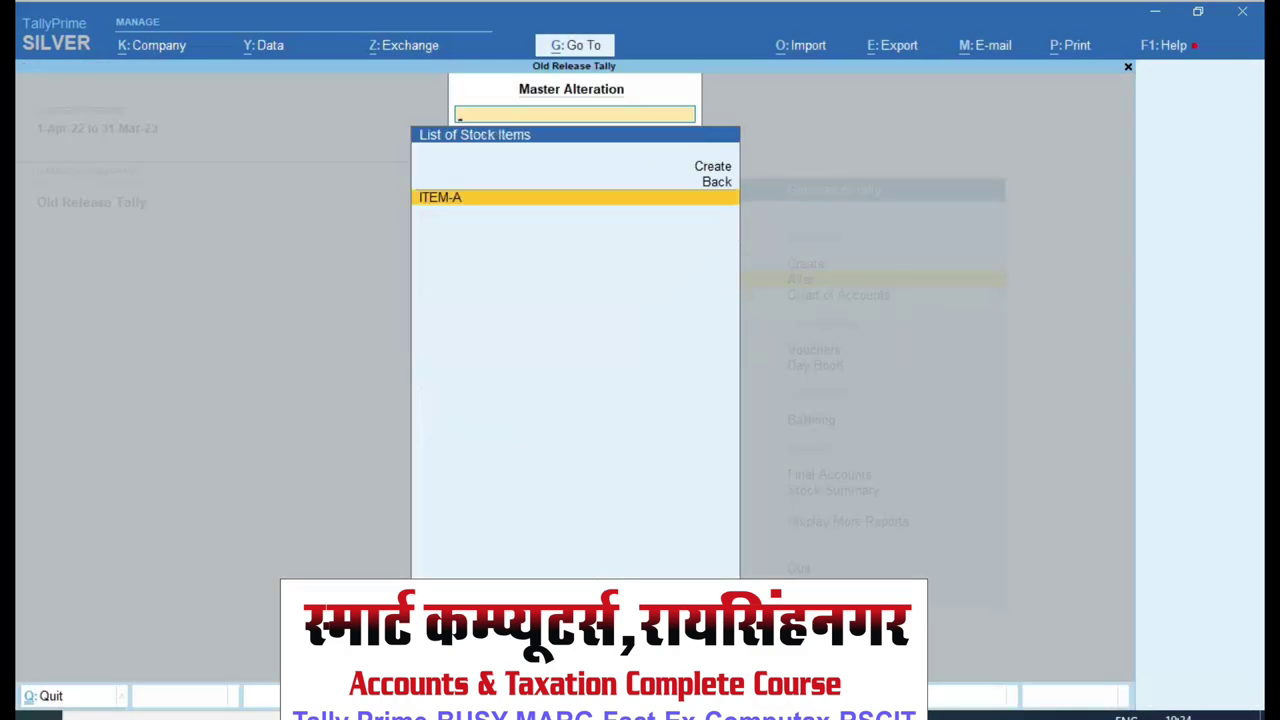
key("Return")
- Set Set/Alter GST Details to Yes for ITEM-A and examine its HSN/SAC and tax details
key("Return")
key("Return")
key("Return")
key("Return")
key("Return")
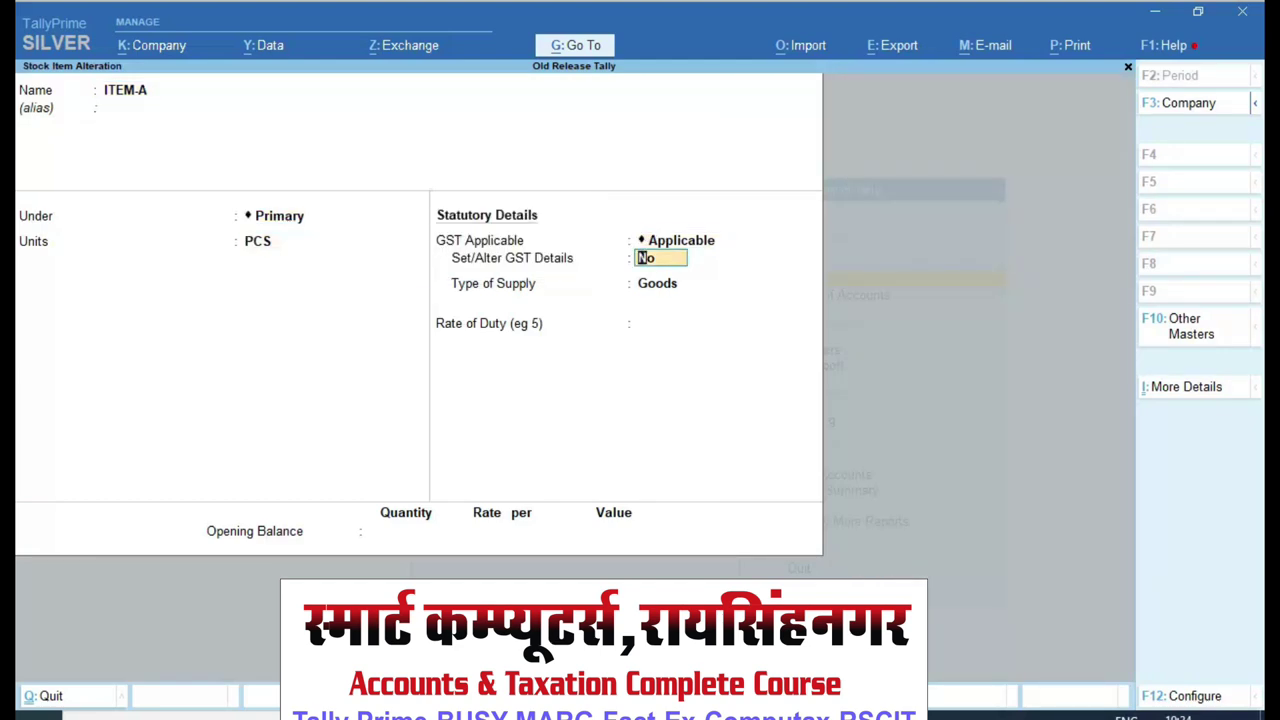
key("y")
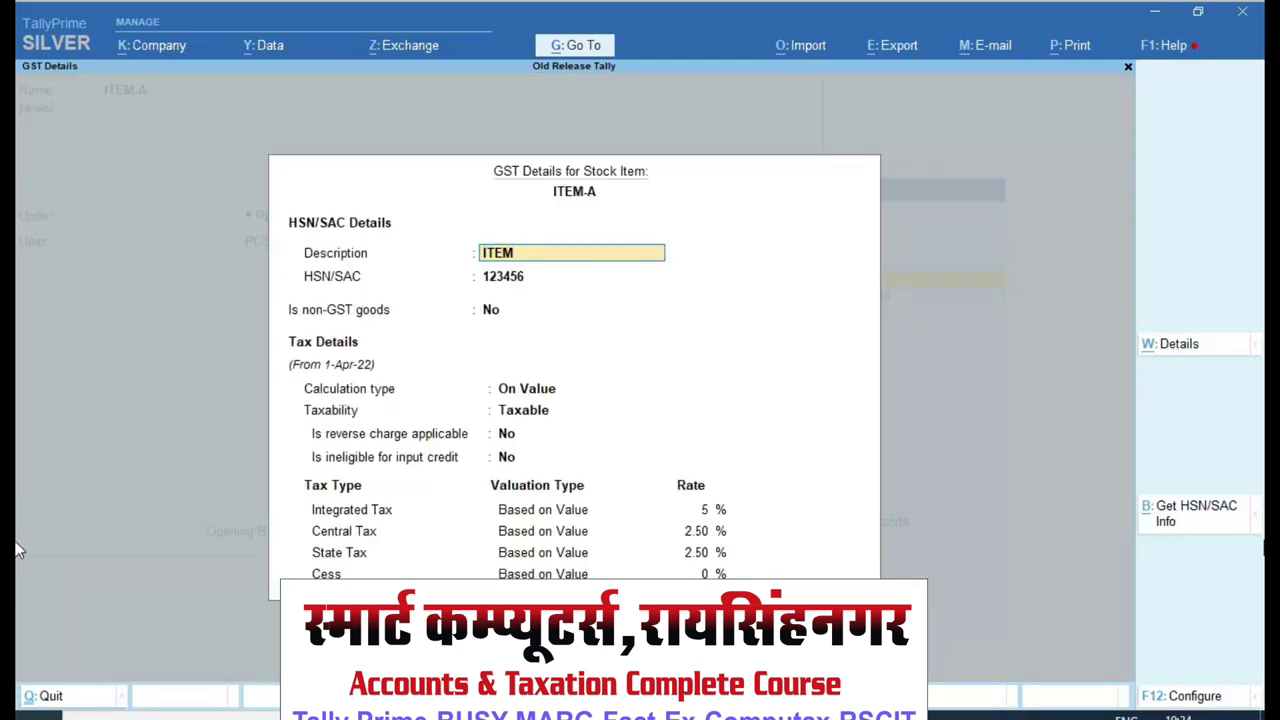
left_click(1200, 360)
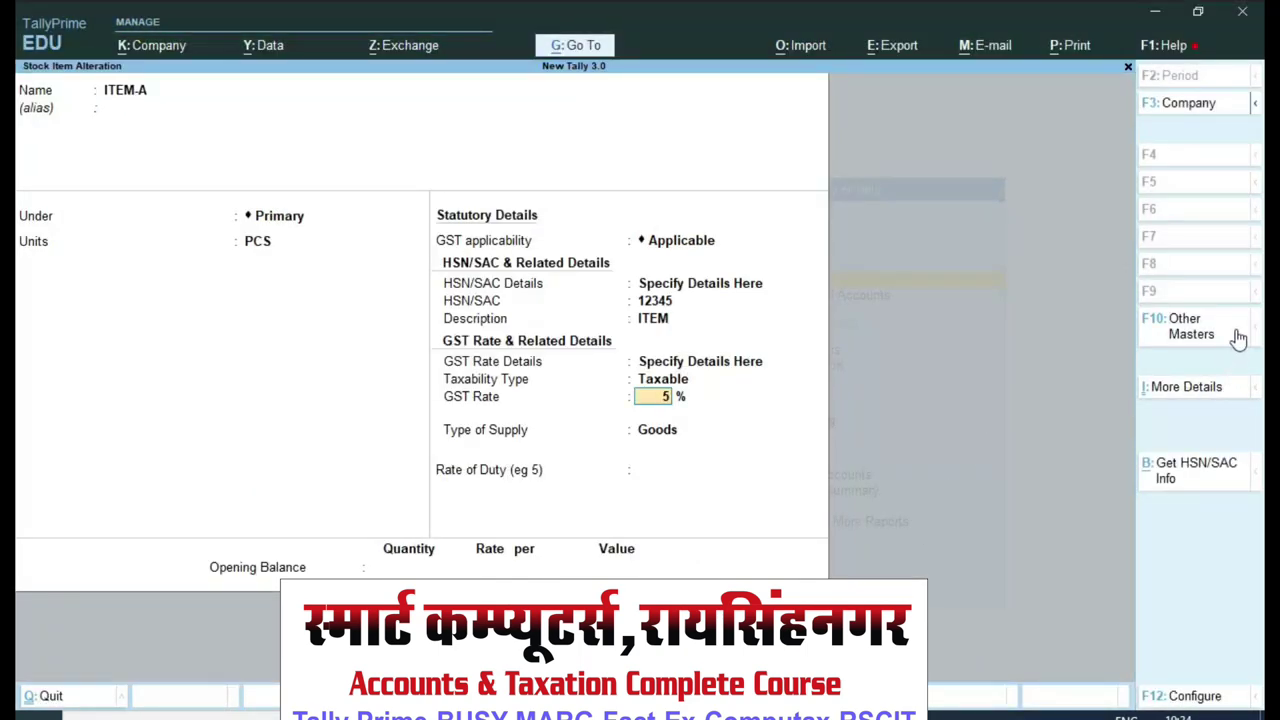
- Switch back to ITEM-A in New Tally 3.0, look at its additional details options and close them
left_click(1214, 392)
key("Escape")
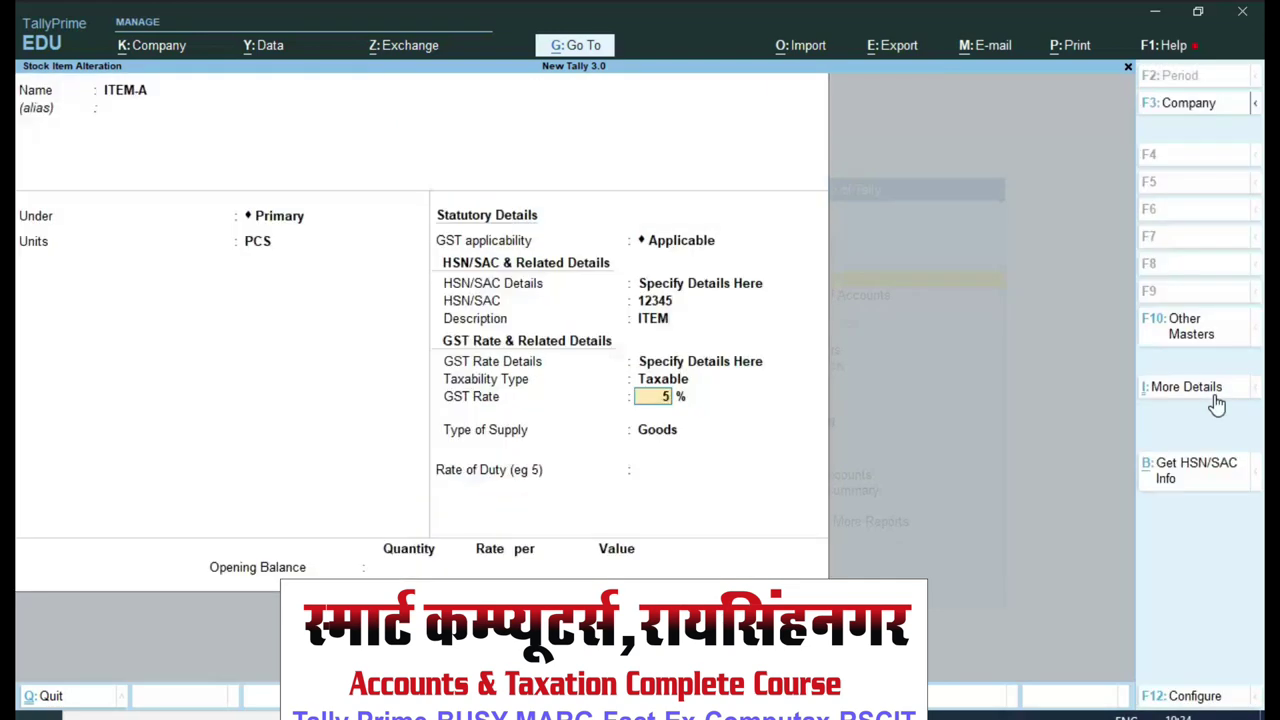